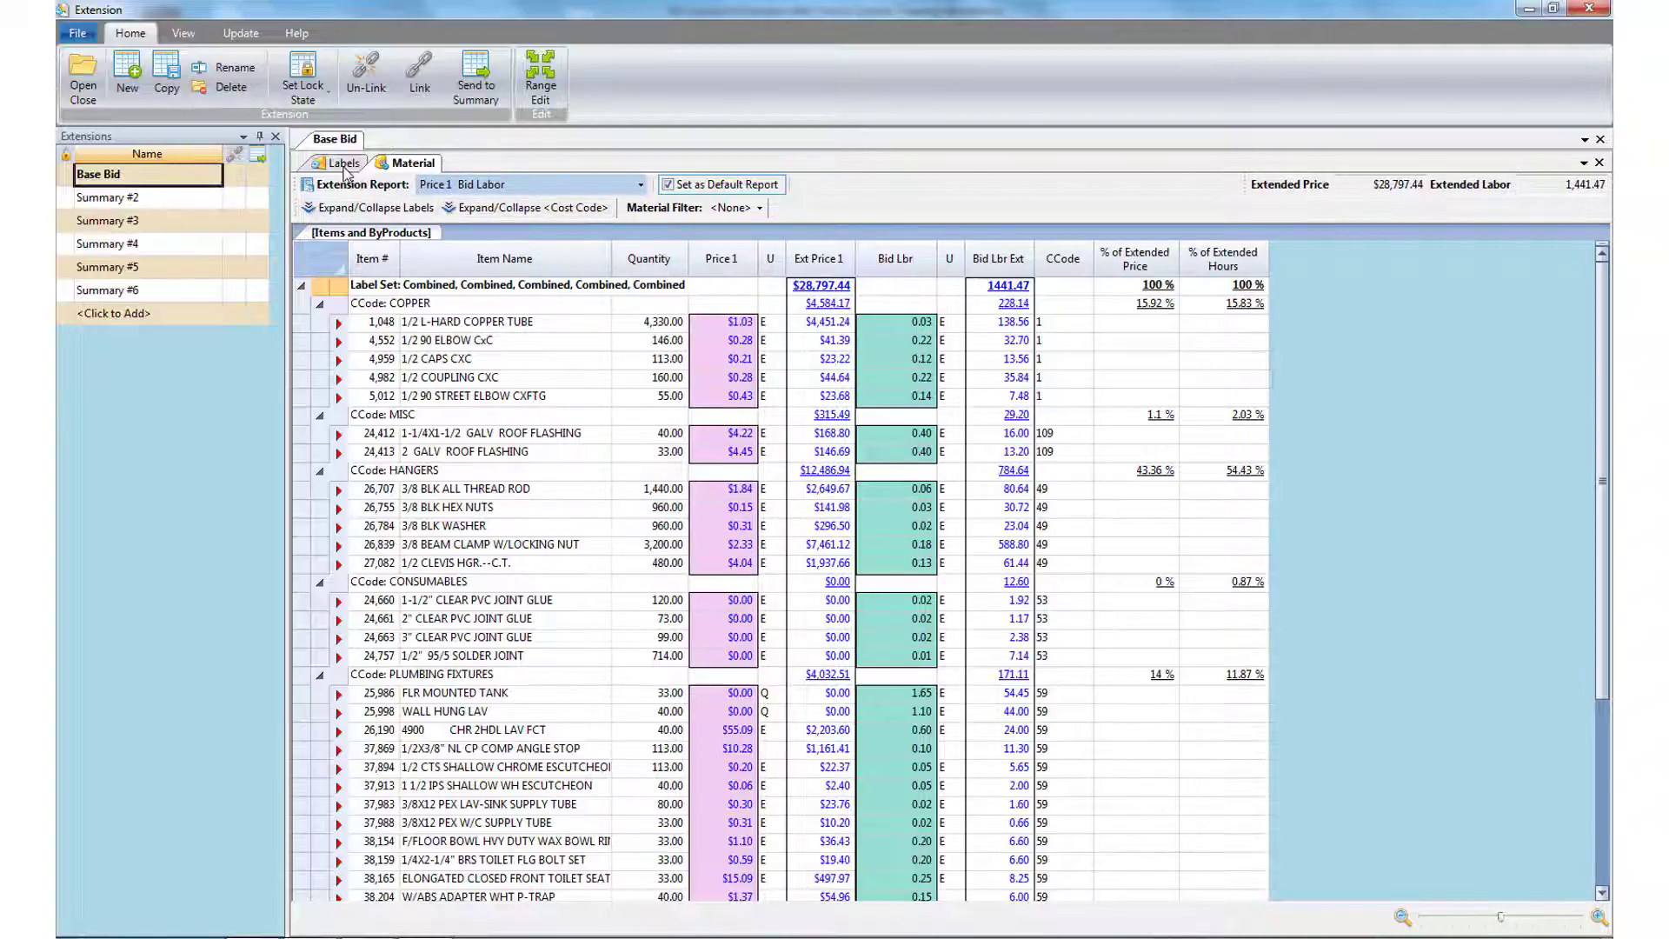
Exclude the Alternate 1 label from the Base Bid extension and show its materials in the Price 1 Bid Labor report
{"action": "left_click", "coordinate": [340, 165]}
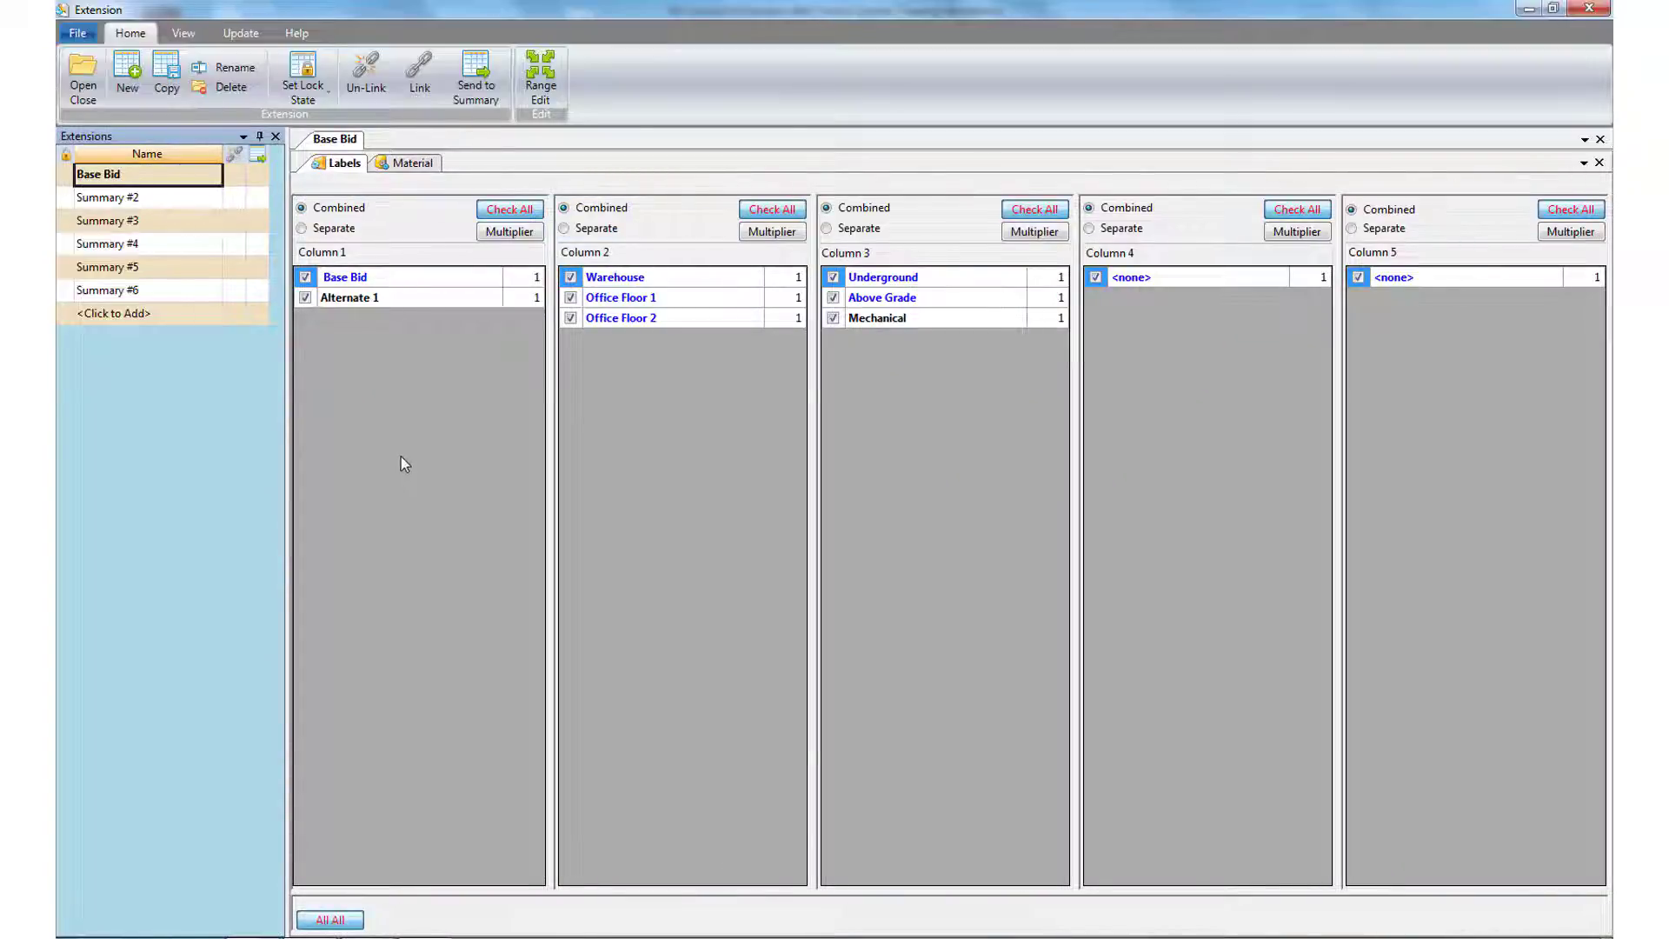
{"action": "left_click", "coordinate": [305, 298]}
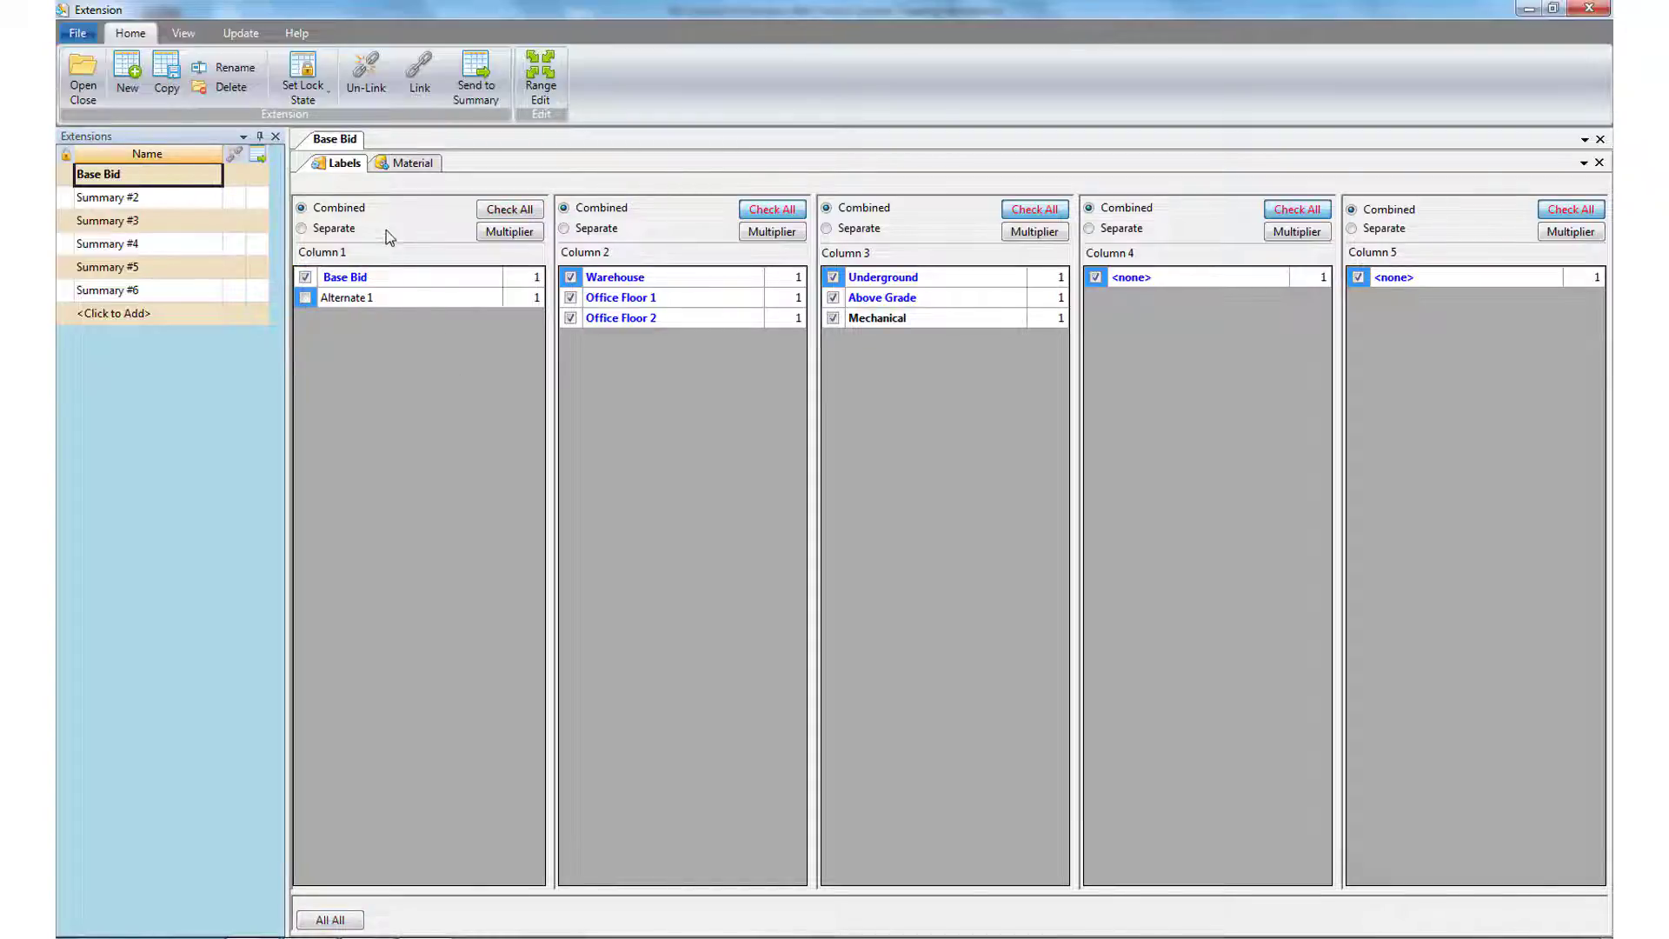
{"action": "left_click", "coordinate": [409, 165]}
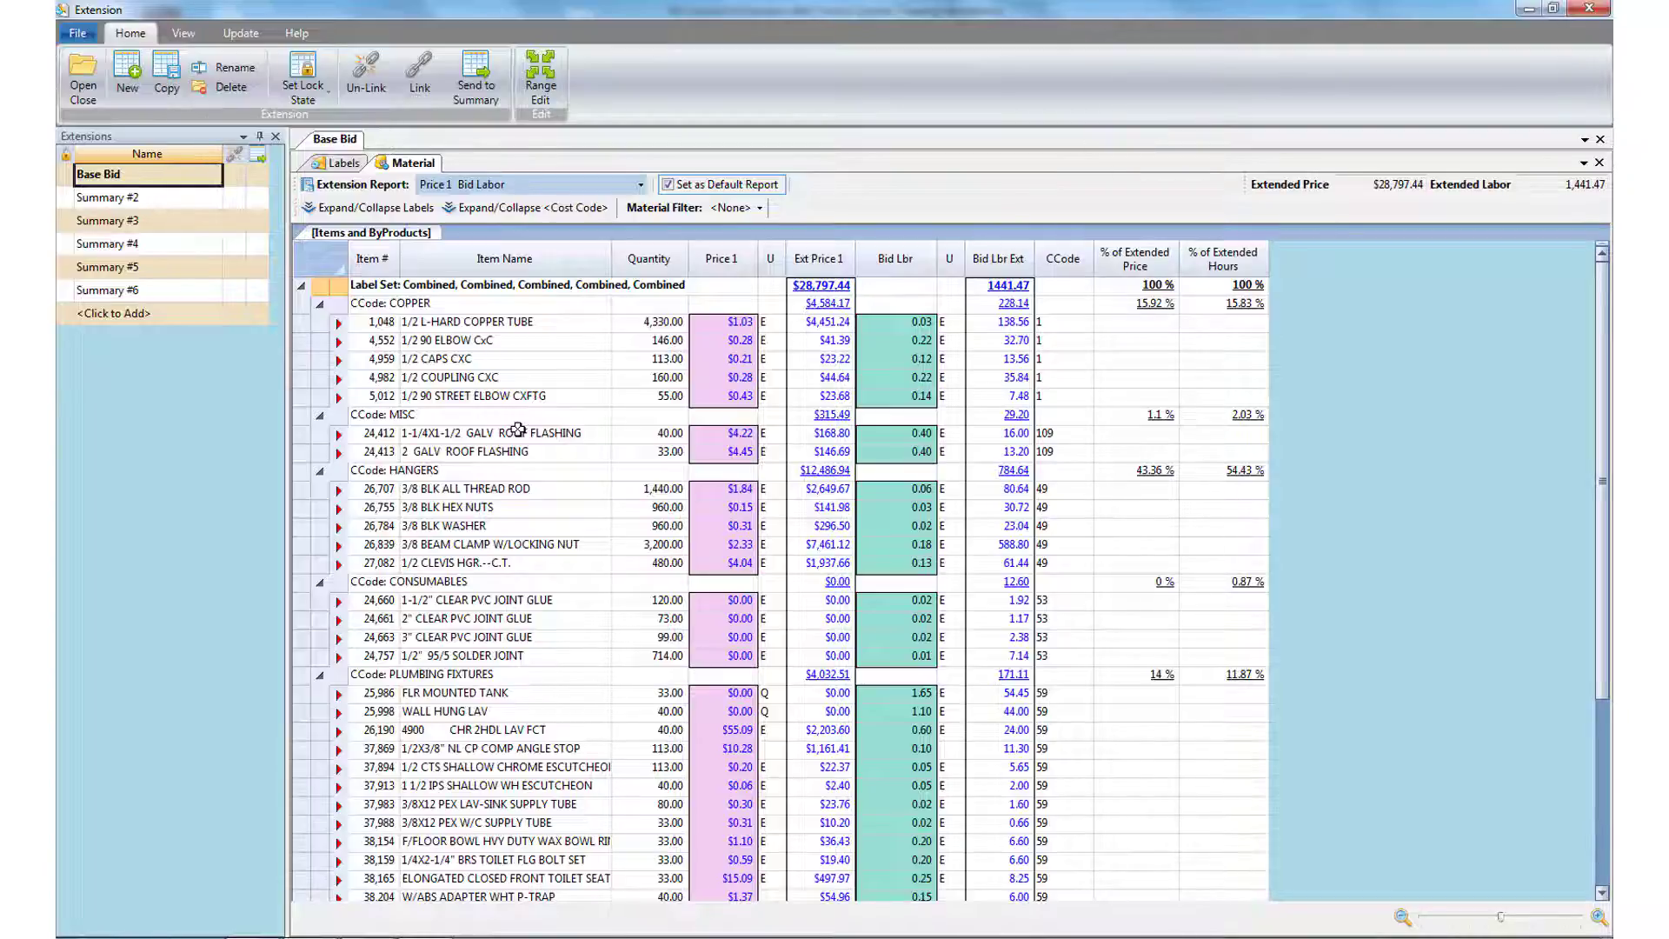
{"action": "left_click", "coordinate": [639, 186]}
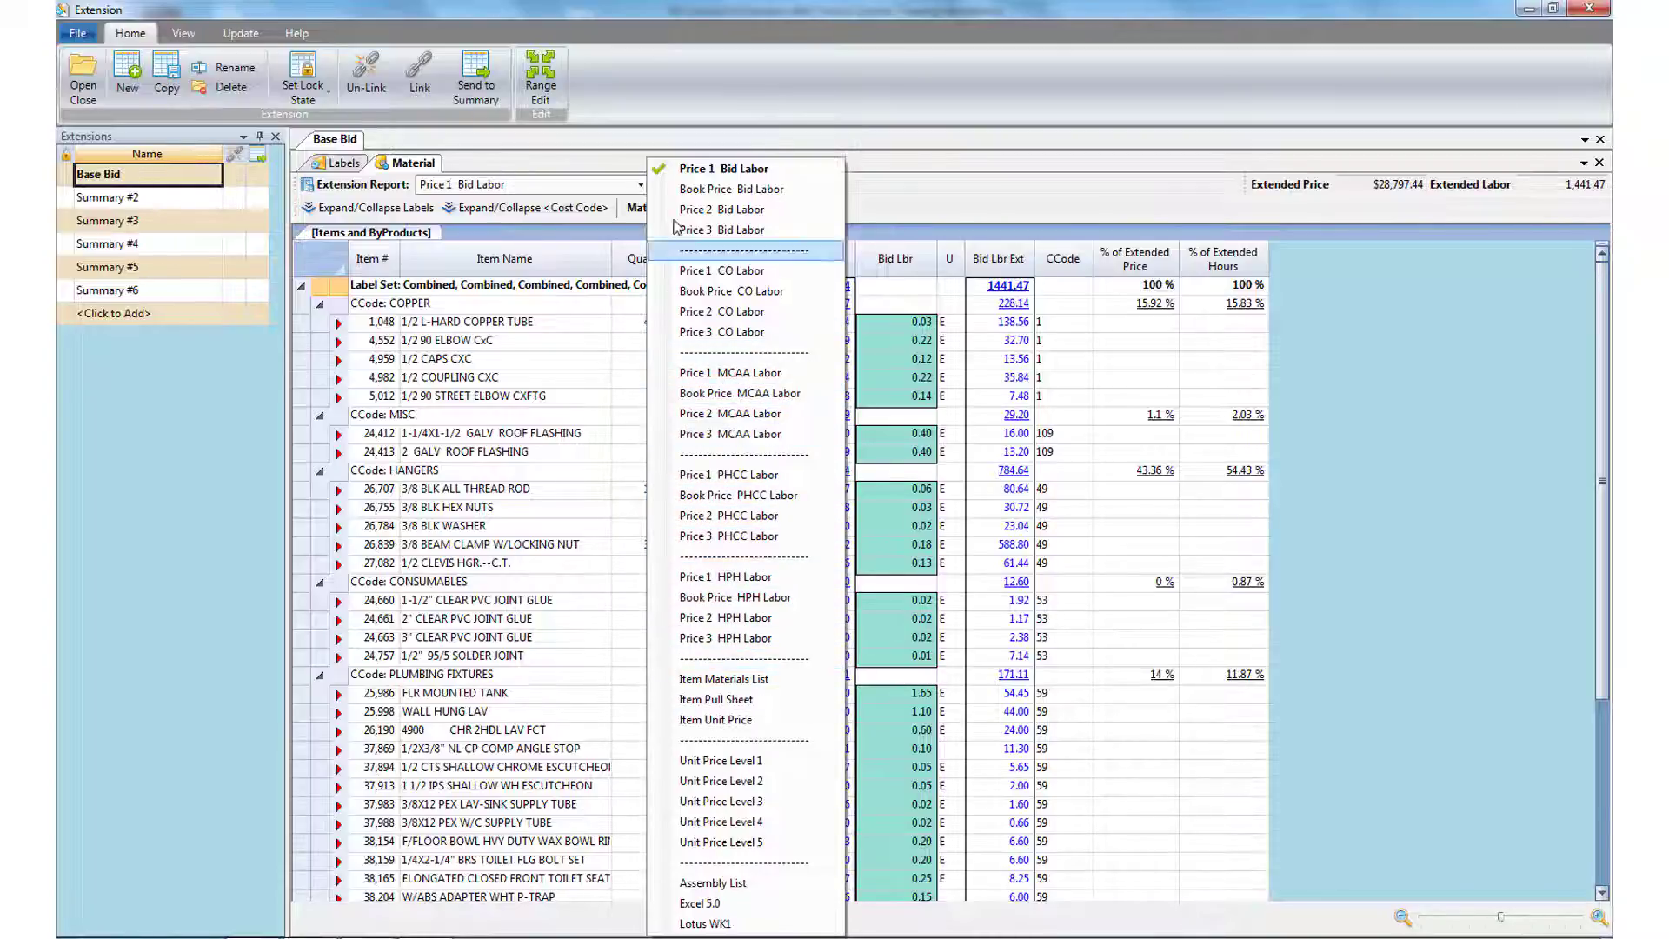
{"action": "left_click", "coordinate": [513, 184]}
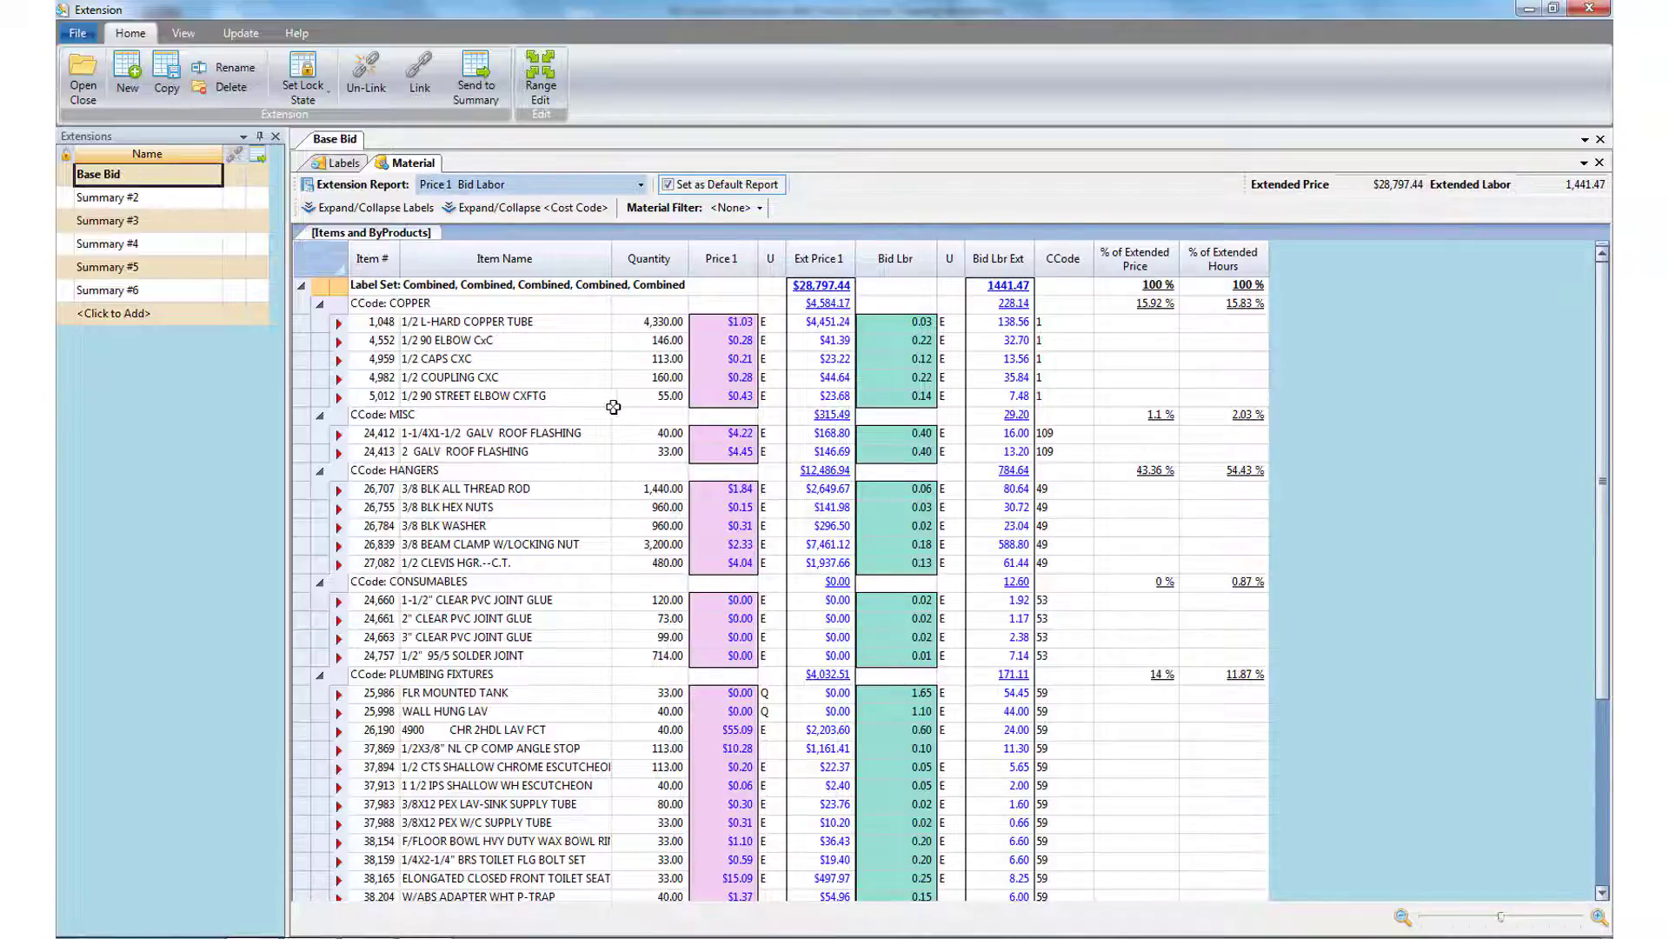
Set Price 1 of the 1/2 L-HARD COPPER TUBE item to $0.89
{"action": "left_click", "coordinate": [726, 328]}
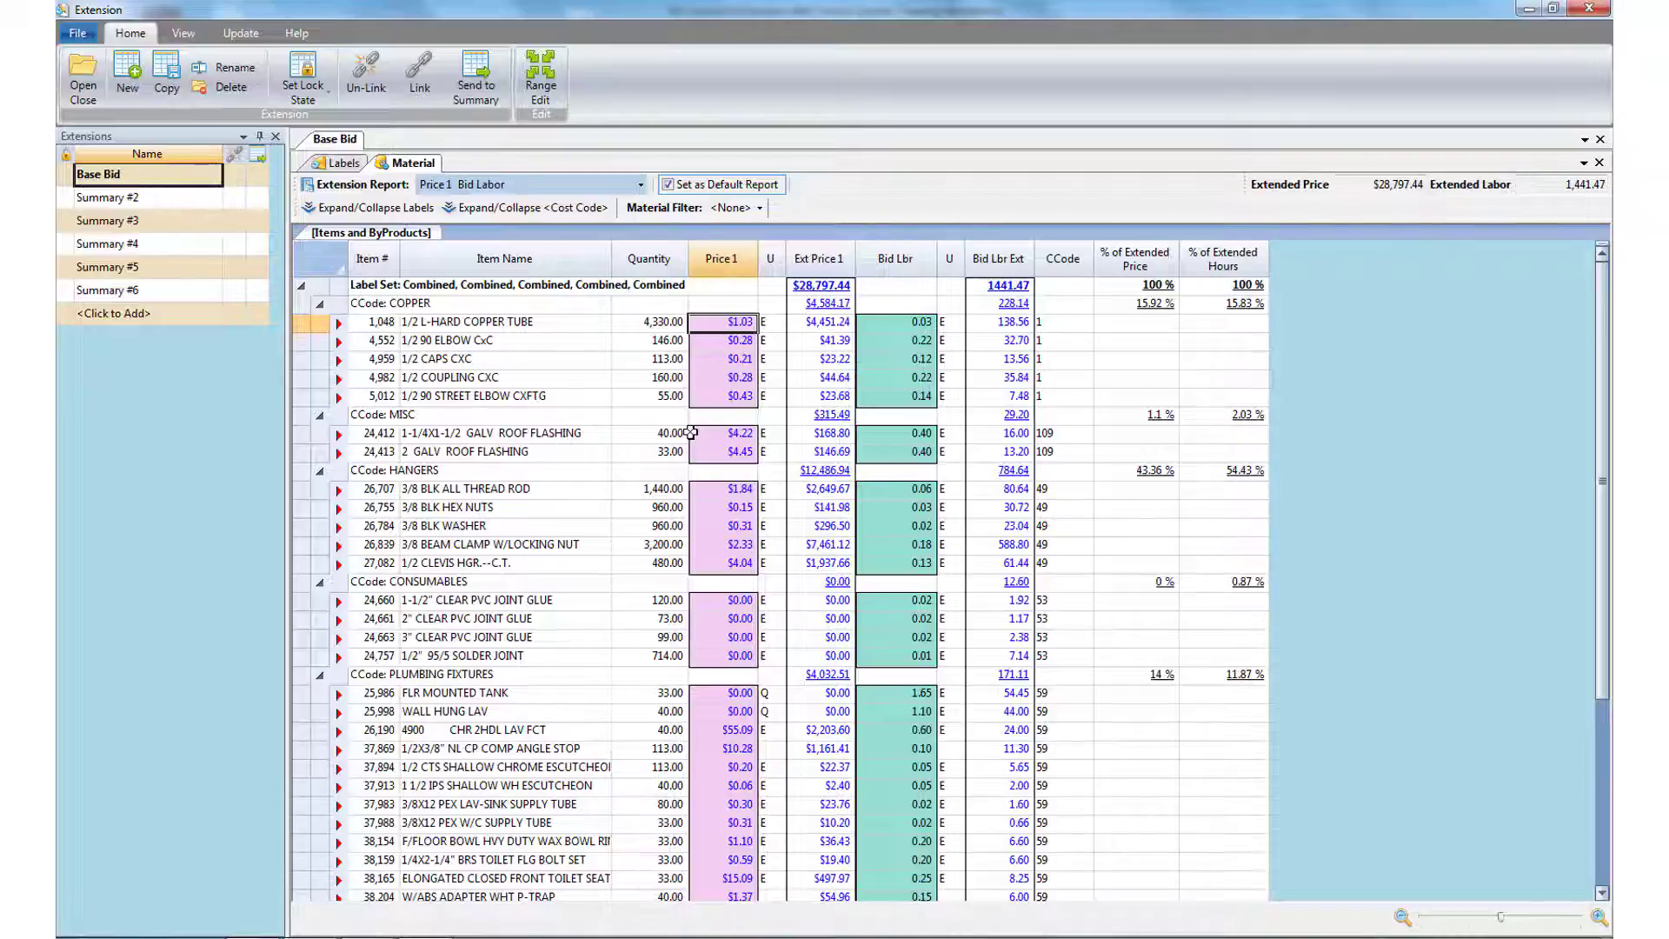
{"action": "type", "text": "0.89"}
{"action": "key", "text": "Return"}
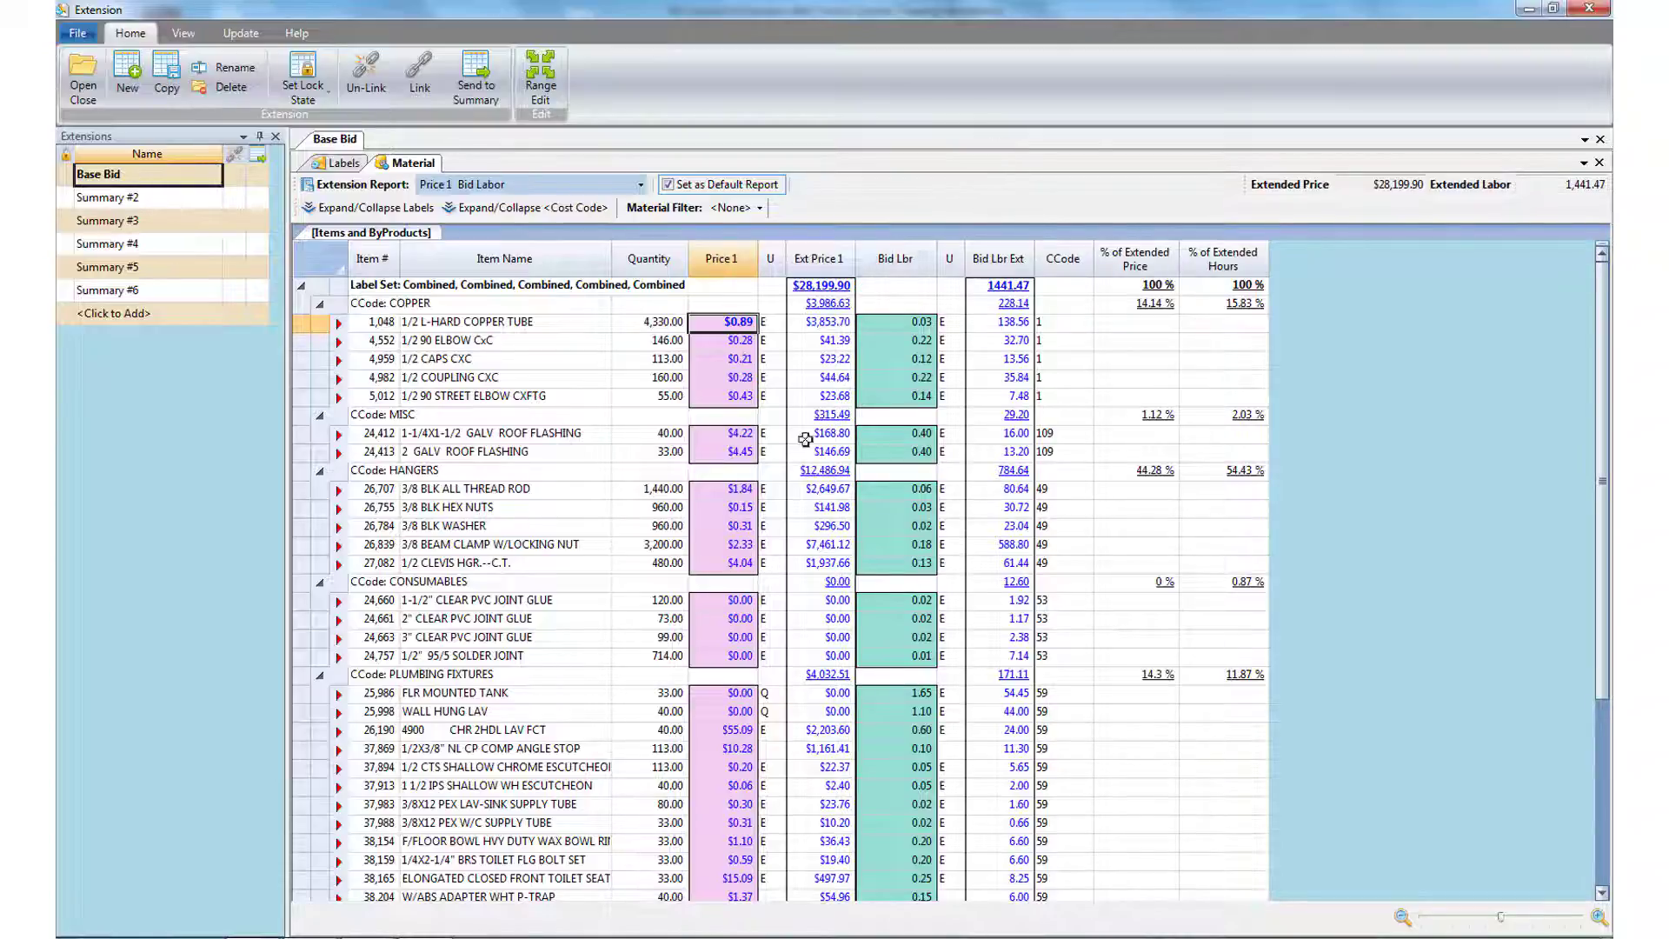
Set the bid labor of the 1/2 L-HARD COPPER TUBE item to 0.04
{"action": "left_click", "coordinate": [896, 325]}
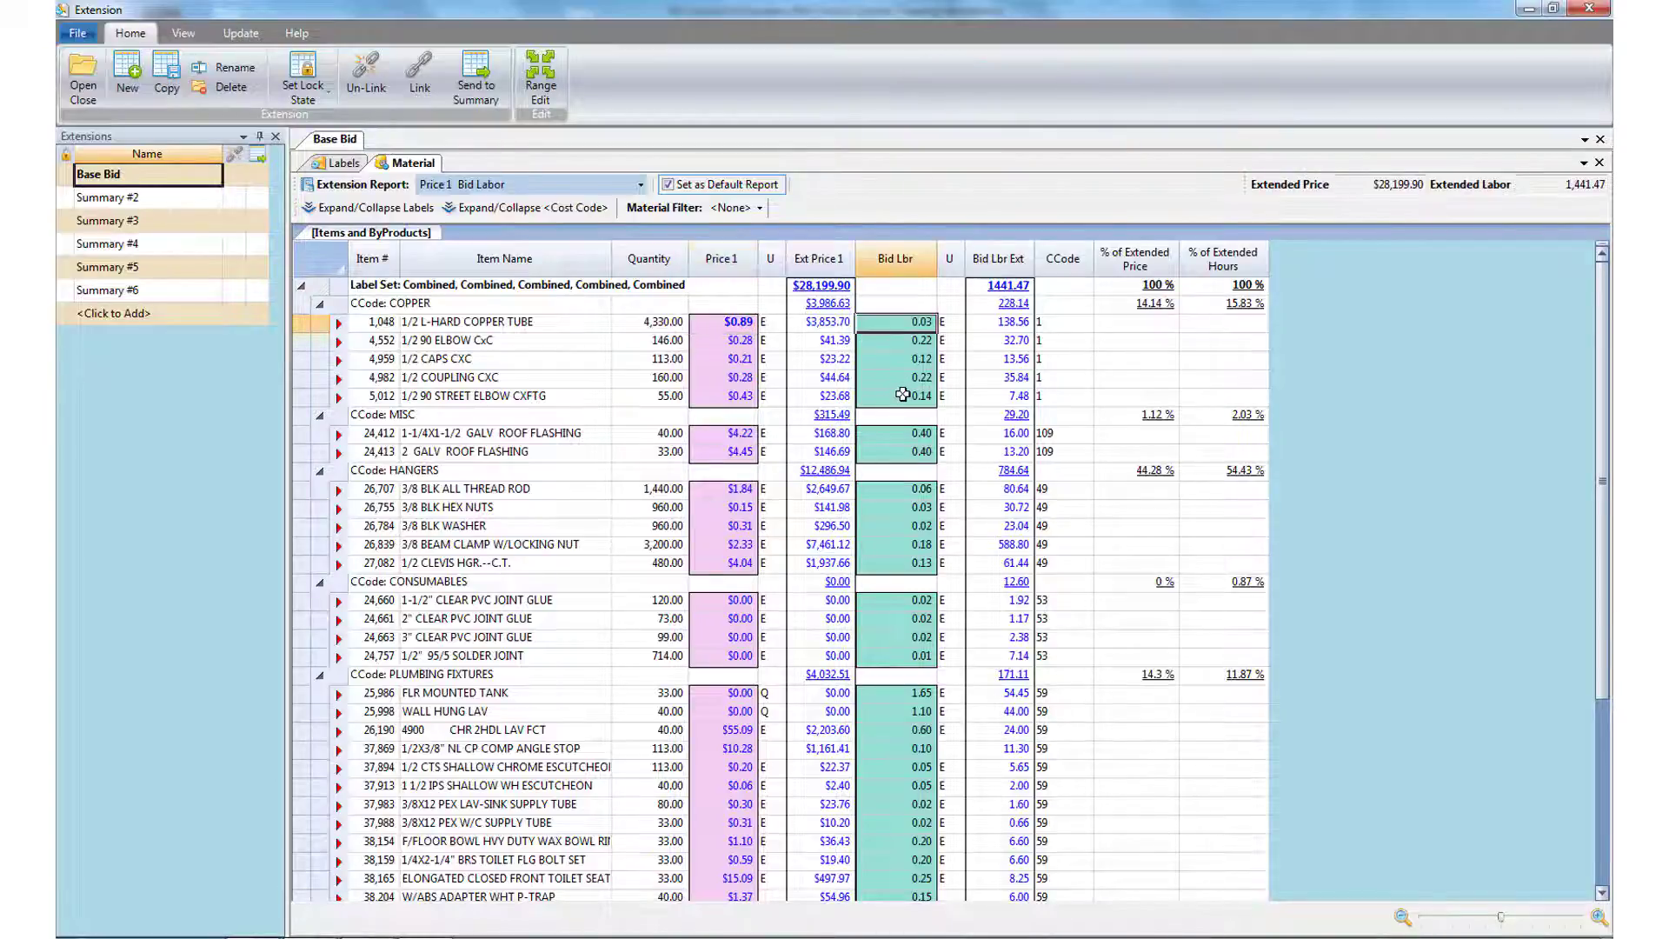
{"action": "type", "text": "0.04"}
{"action": "key", "text": "Return"}
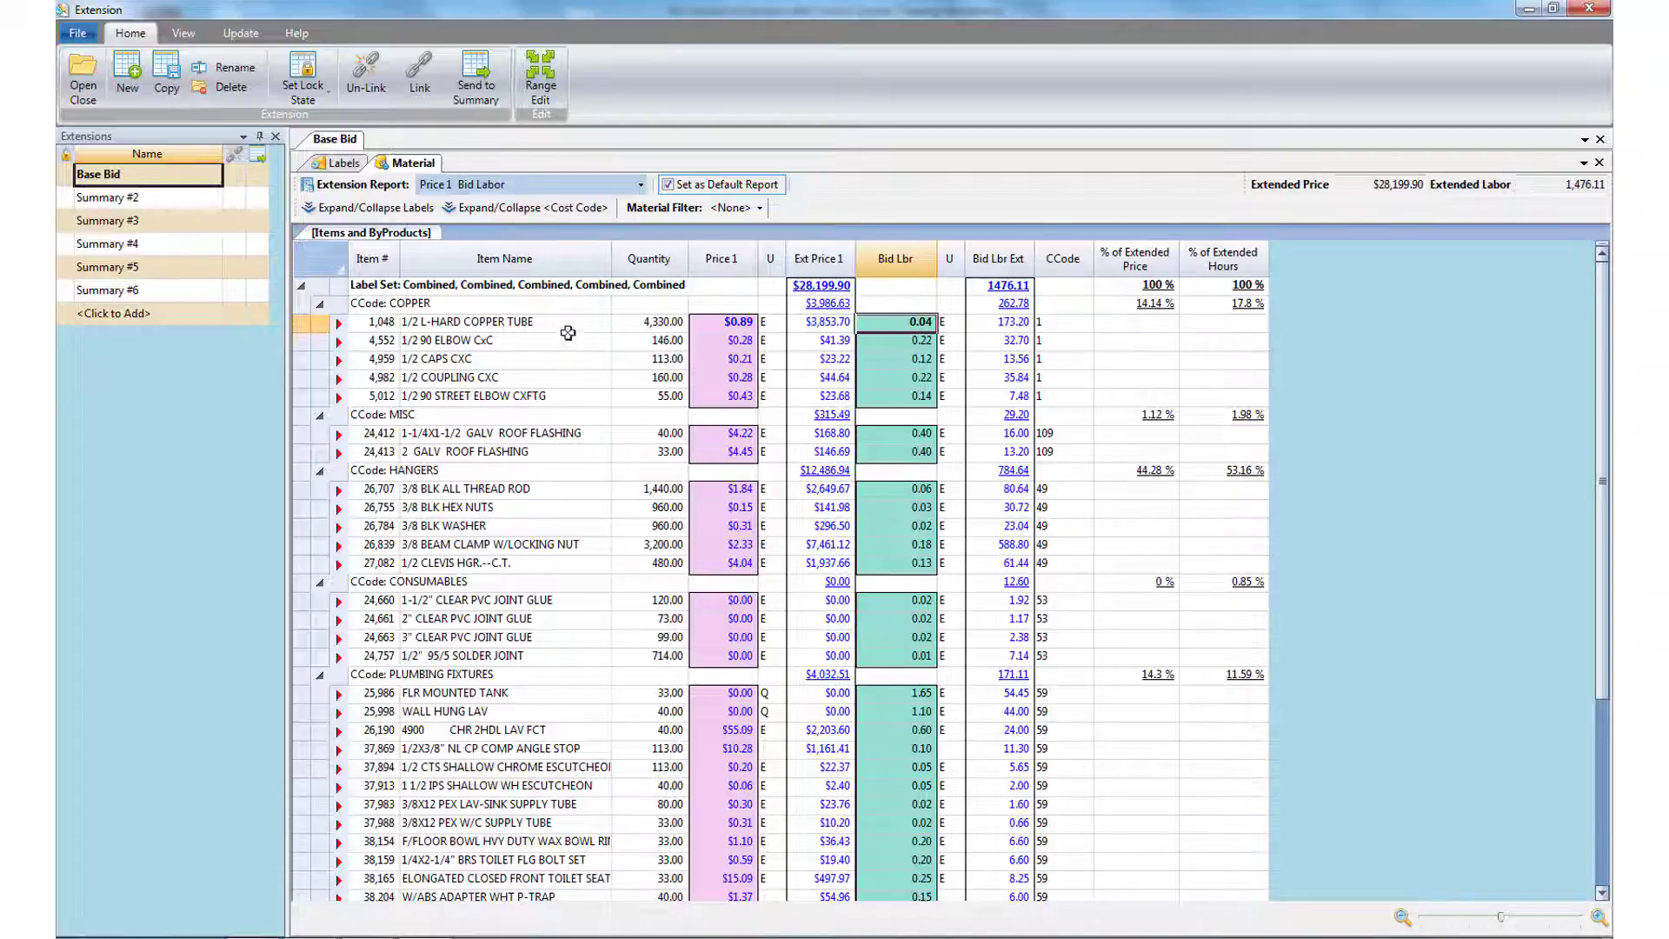
Revert the Price 1 cell of the 1/2 L-HARD COPPER TUBE item to its original database value
{"action": "left_click", "coordinate": [236, 39]}
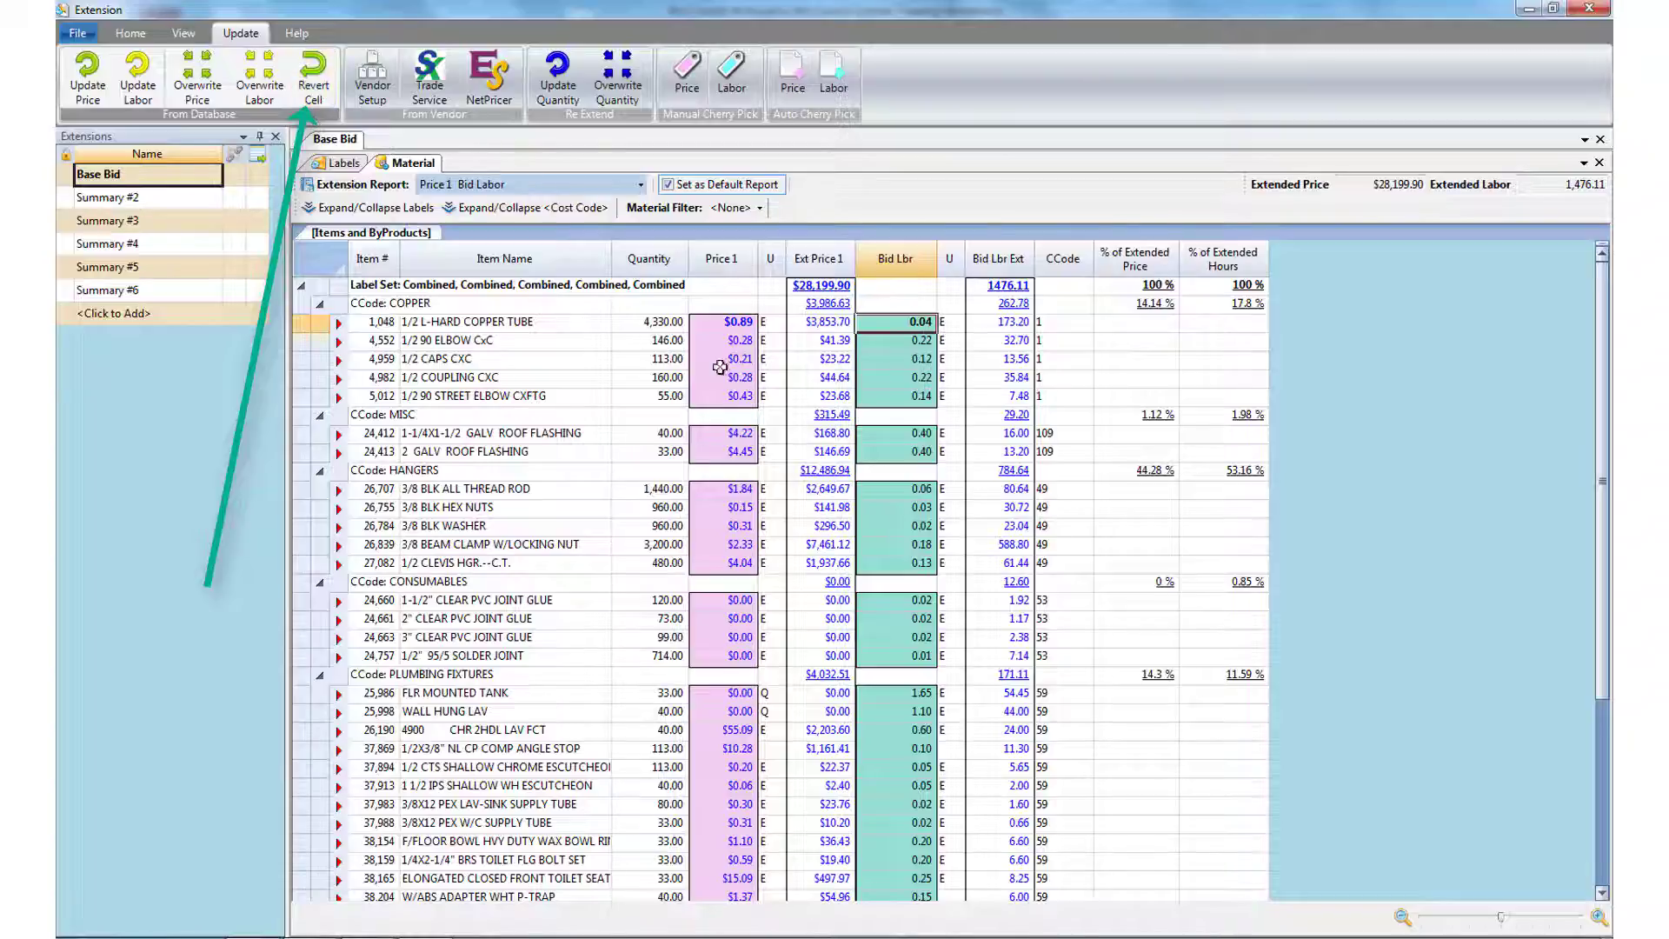
{"action": "left_click", "coordinate": [736, 327]}
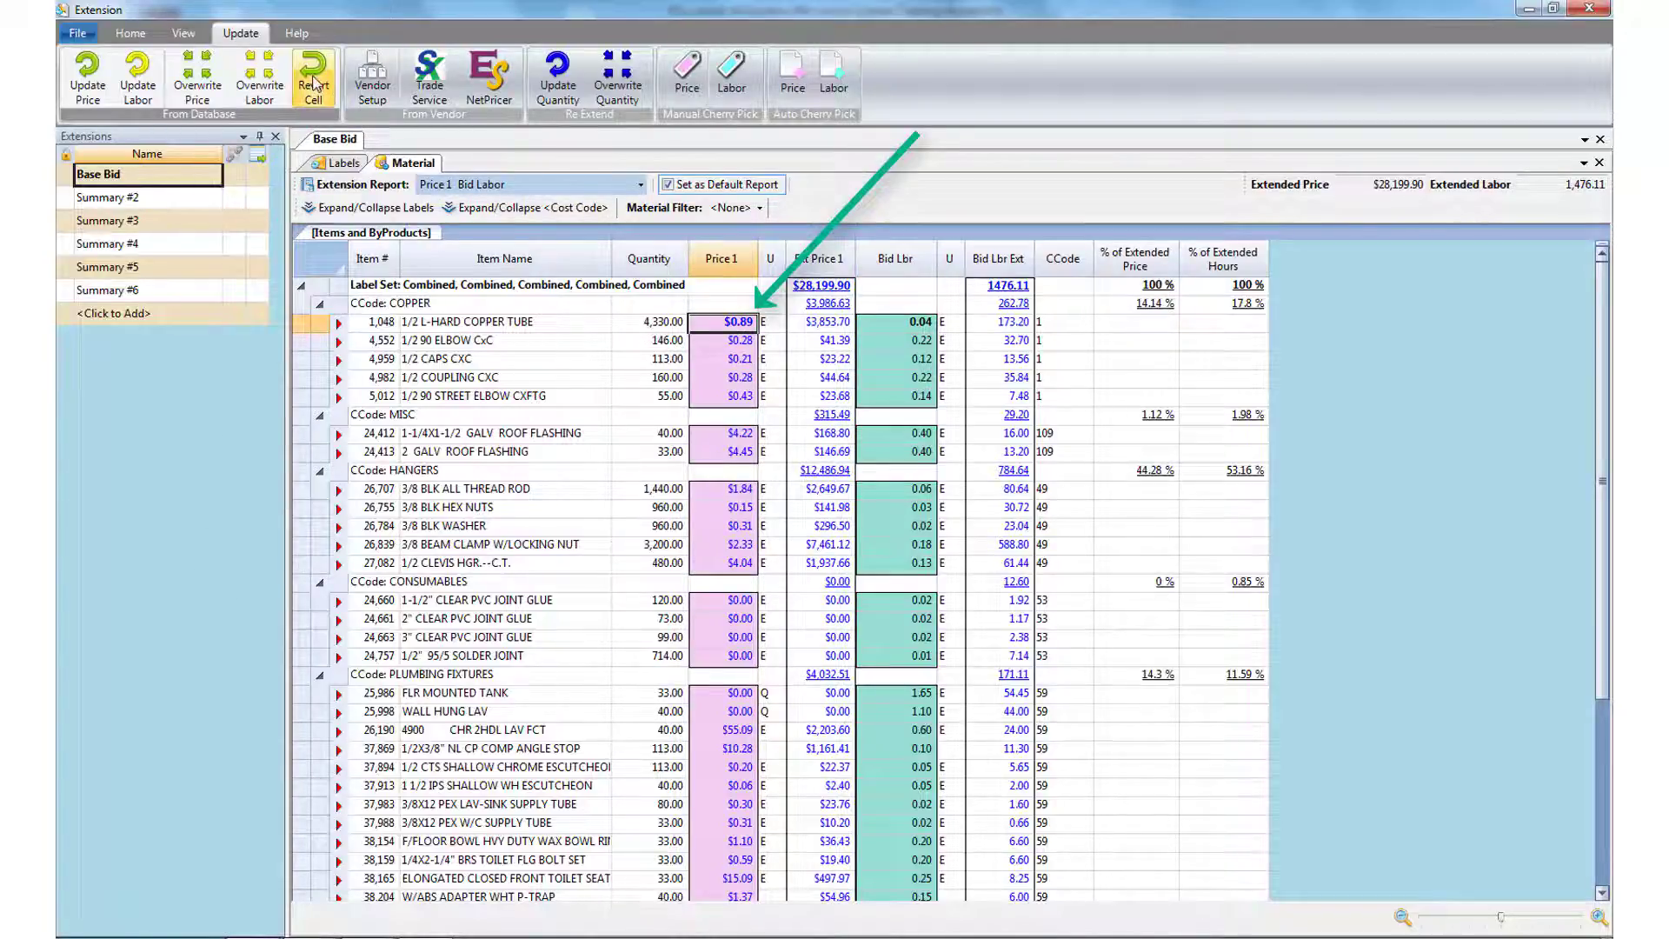
{"action": "left_click", "coordinate": [315, 84]}
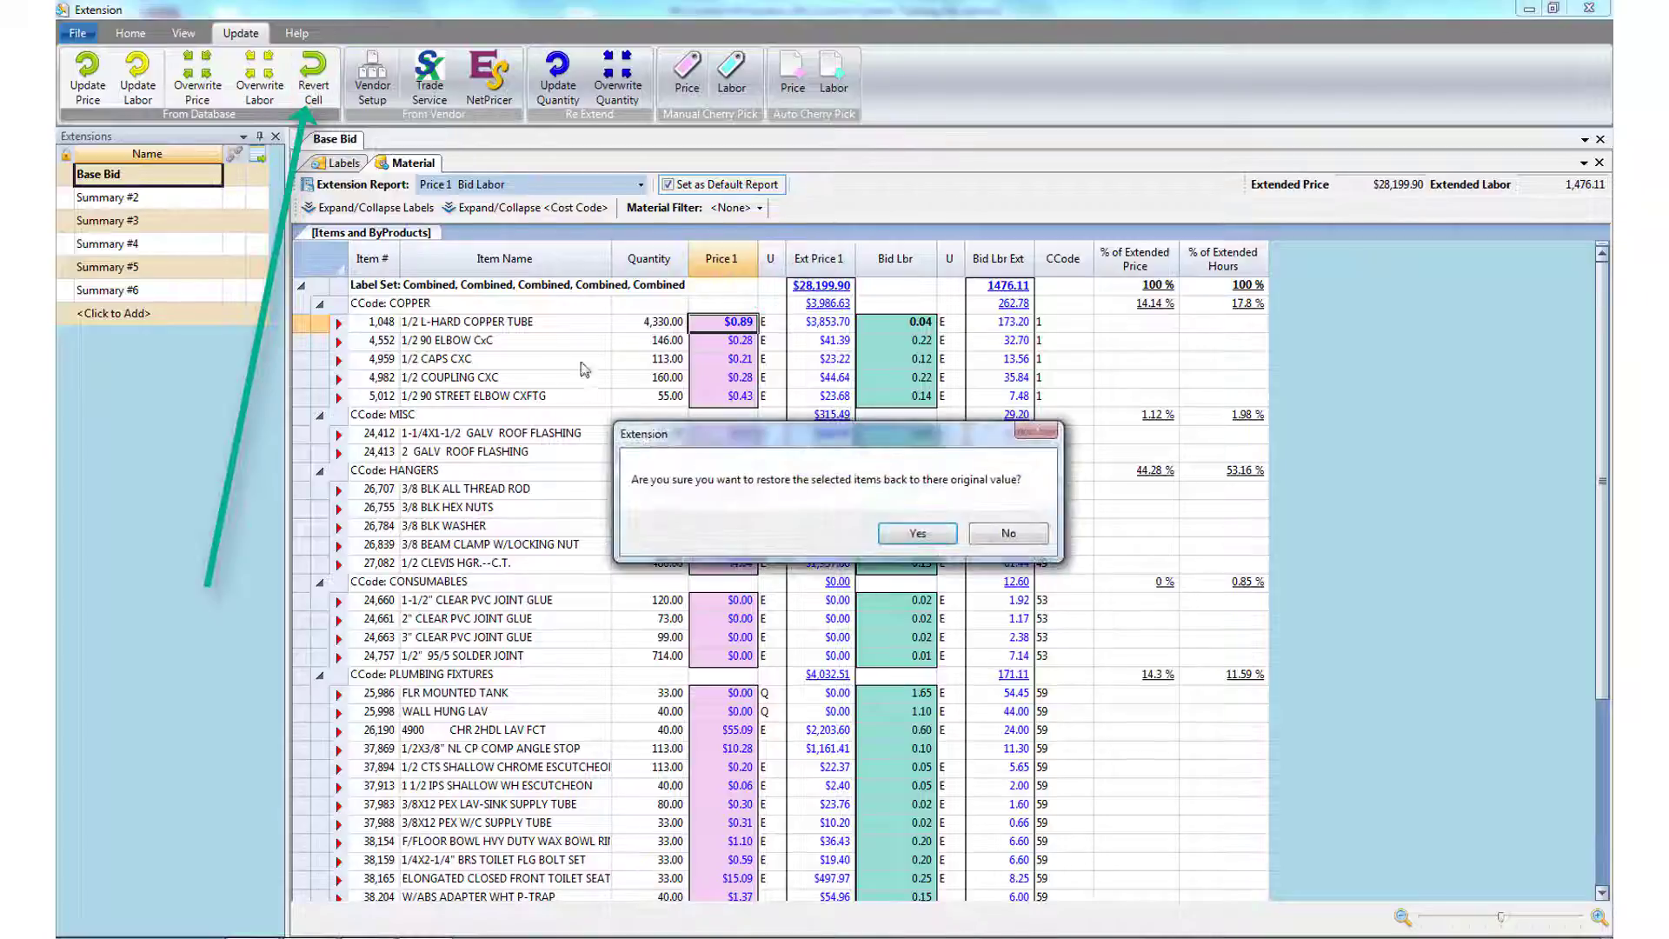
{"action": "left_click", "coordinate": [915, 533]}
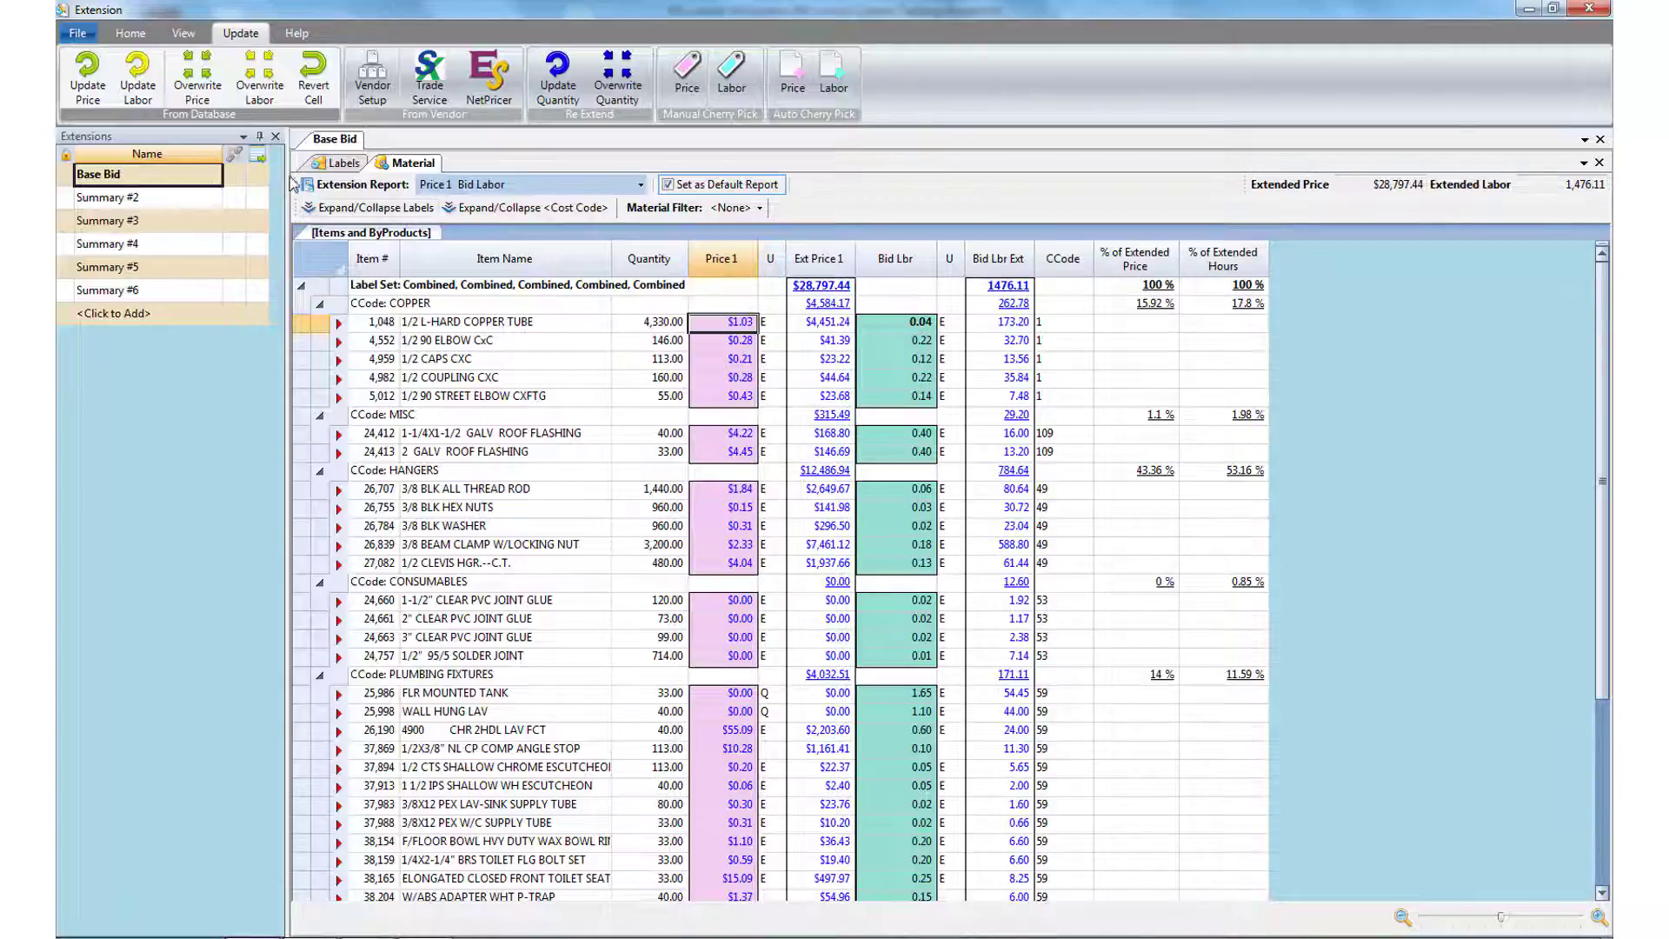
{"action": "left_click", "coordinate": [131, 33]}
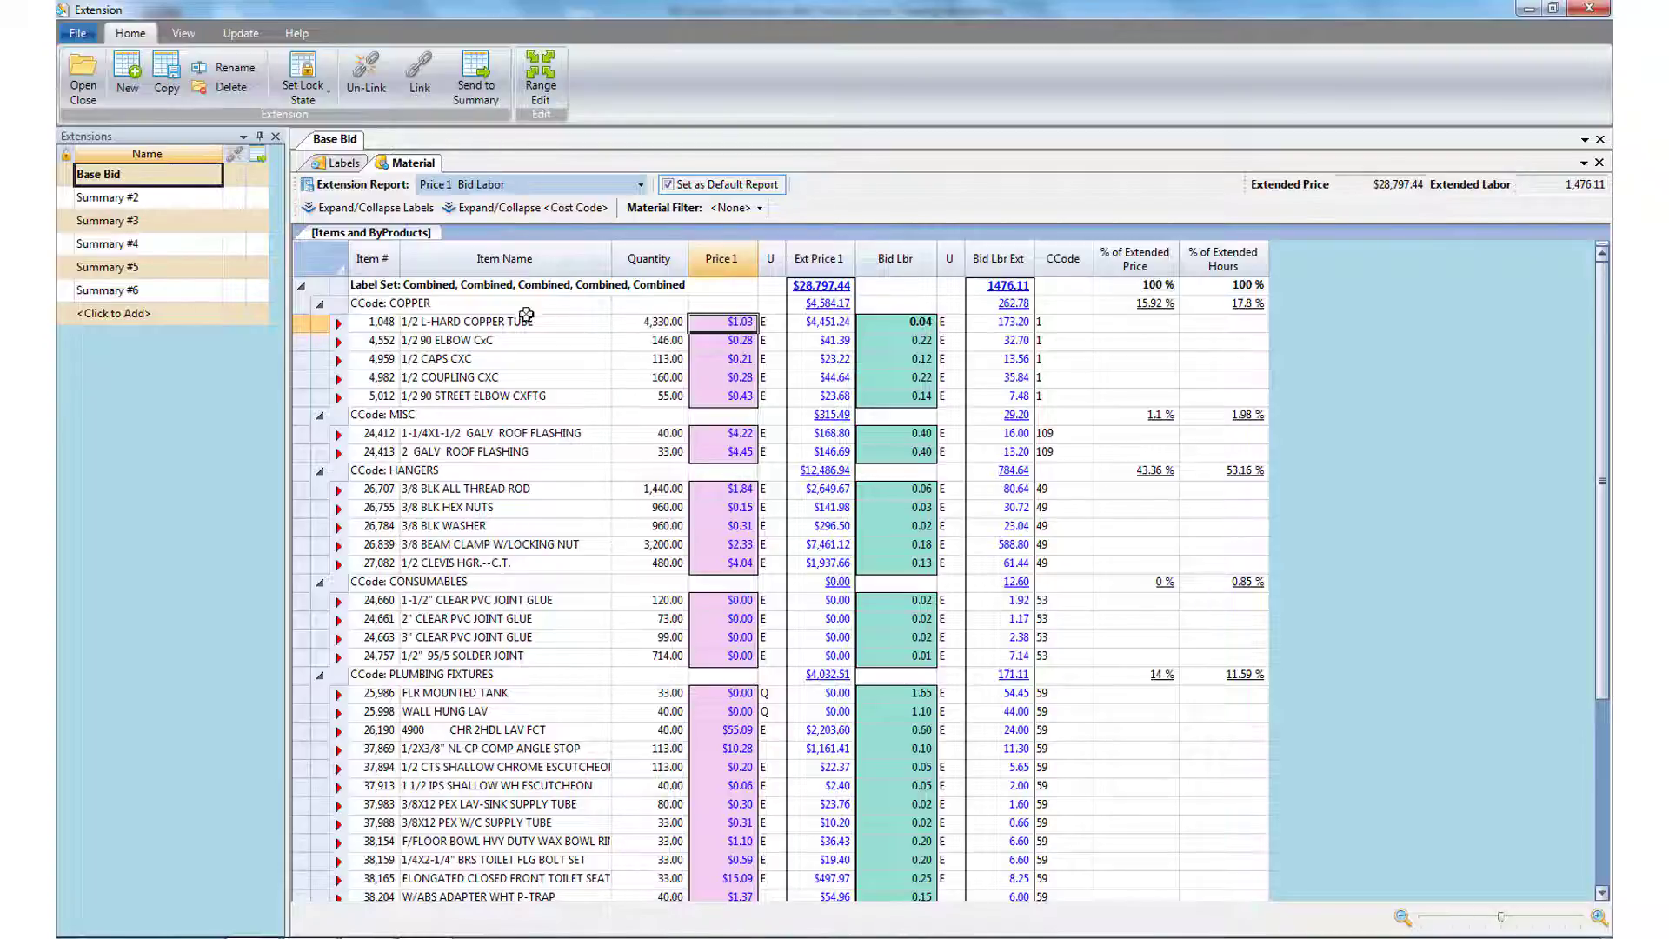
Review the material list filtered by 0 Price, 0 Labor and Quote in turn, and reset the filter to <None>
{"action": "left_click", "coordinate": [753, 207]}
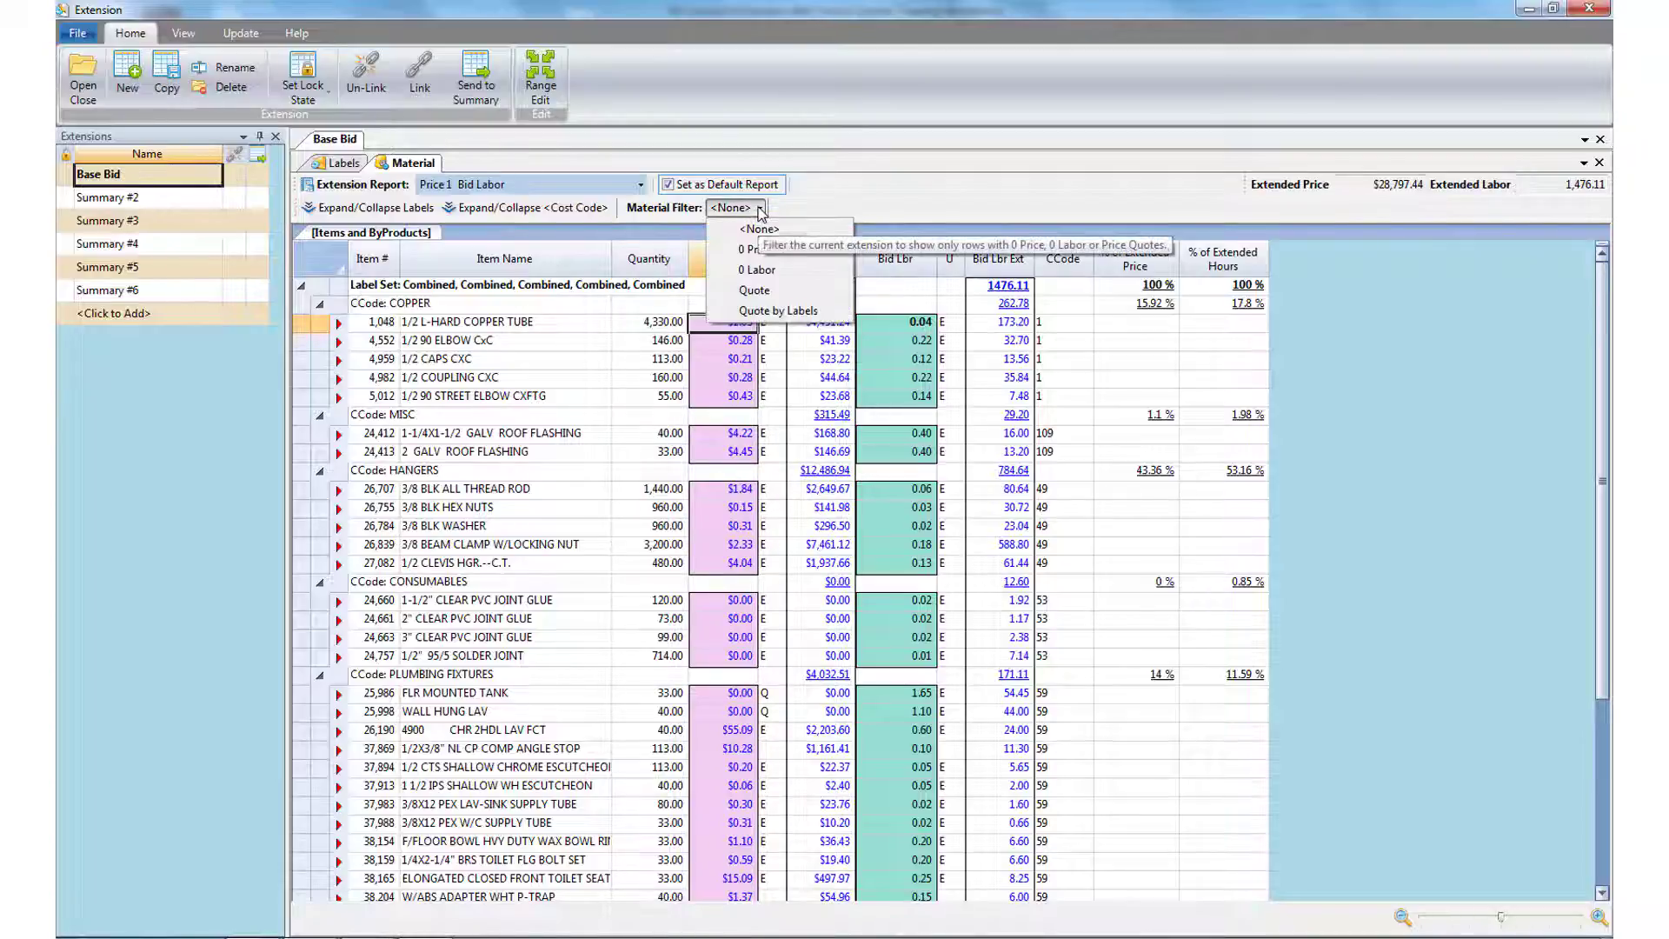
{"action": "left_click", "coordinate": [757, 250]}
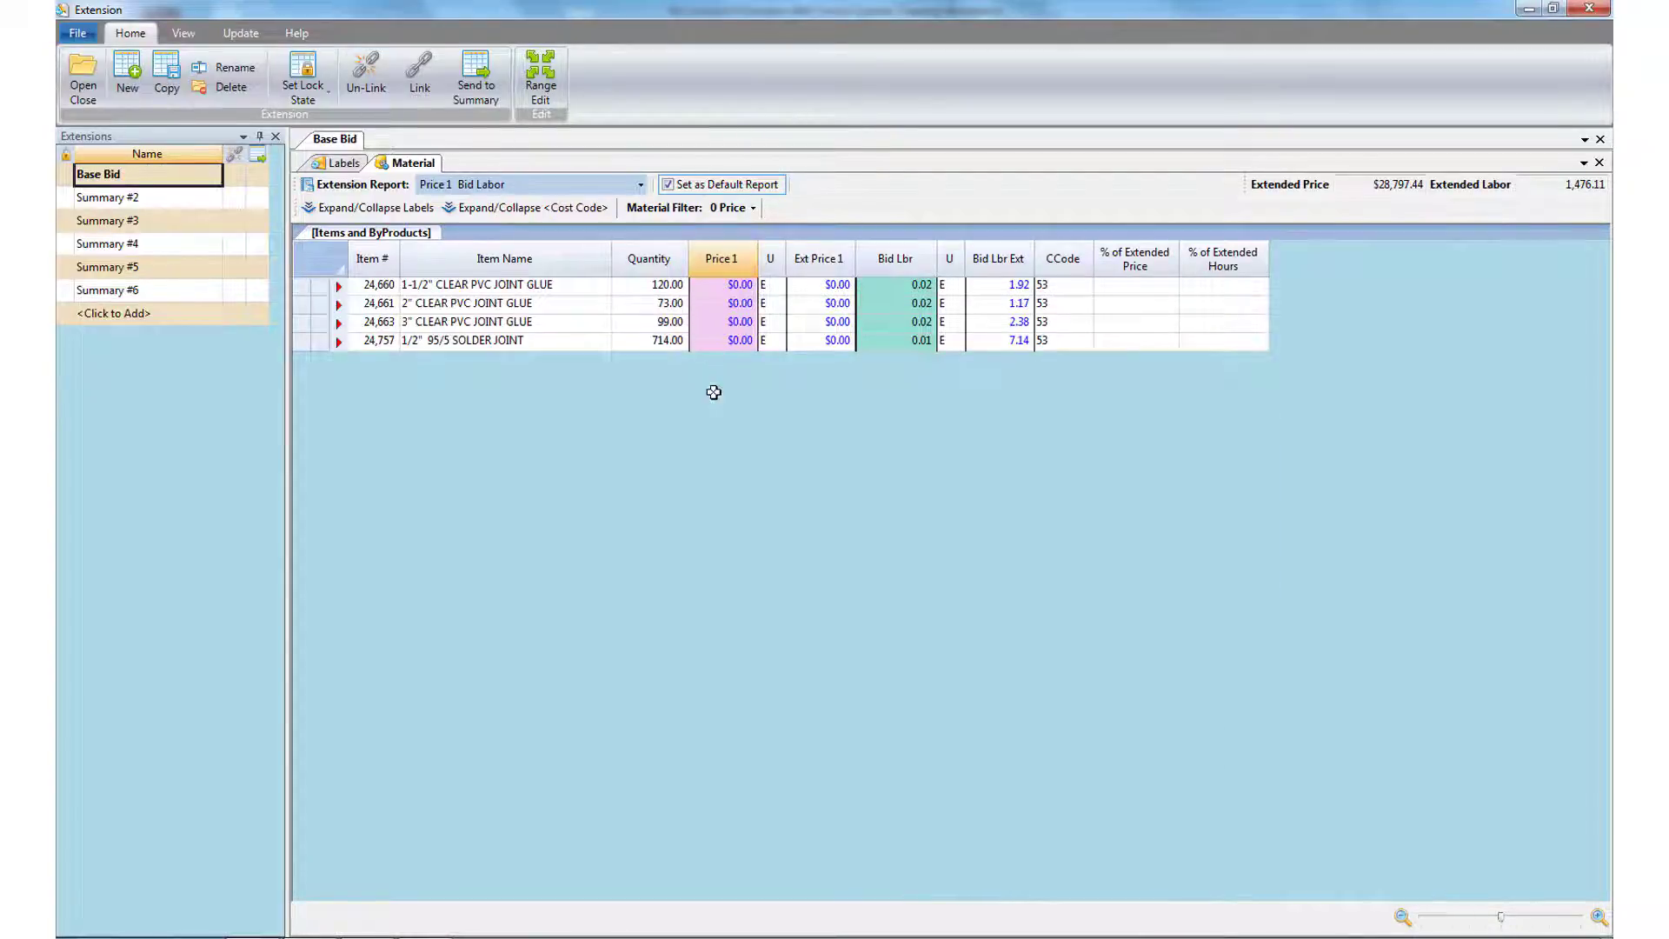
{"action": "left_click", "coordinate": [753, 209]}
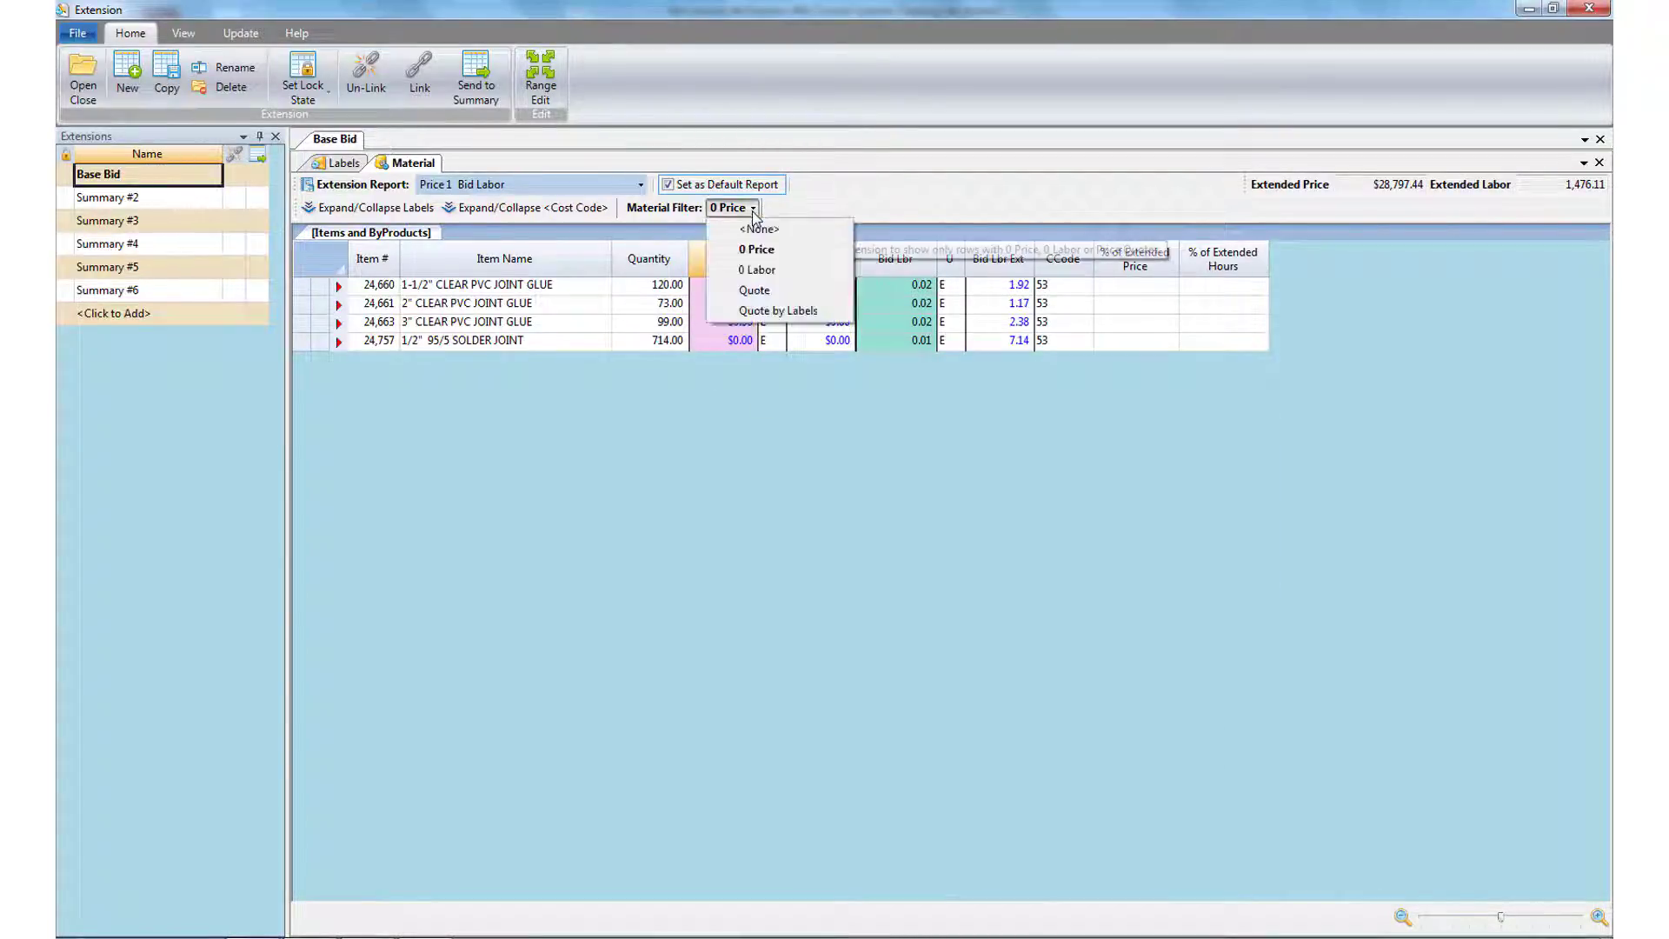
{"action": "left_click", "coordinate": [761, 270]}
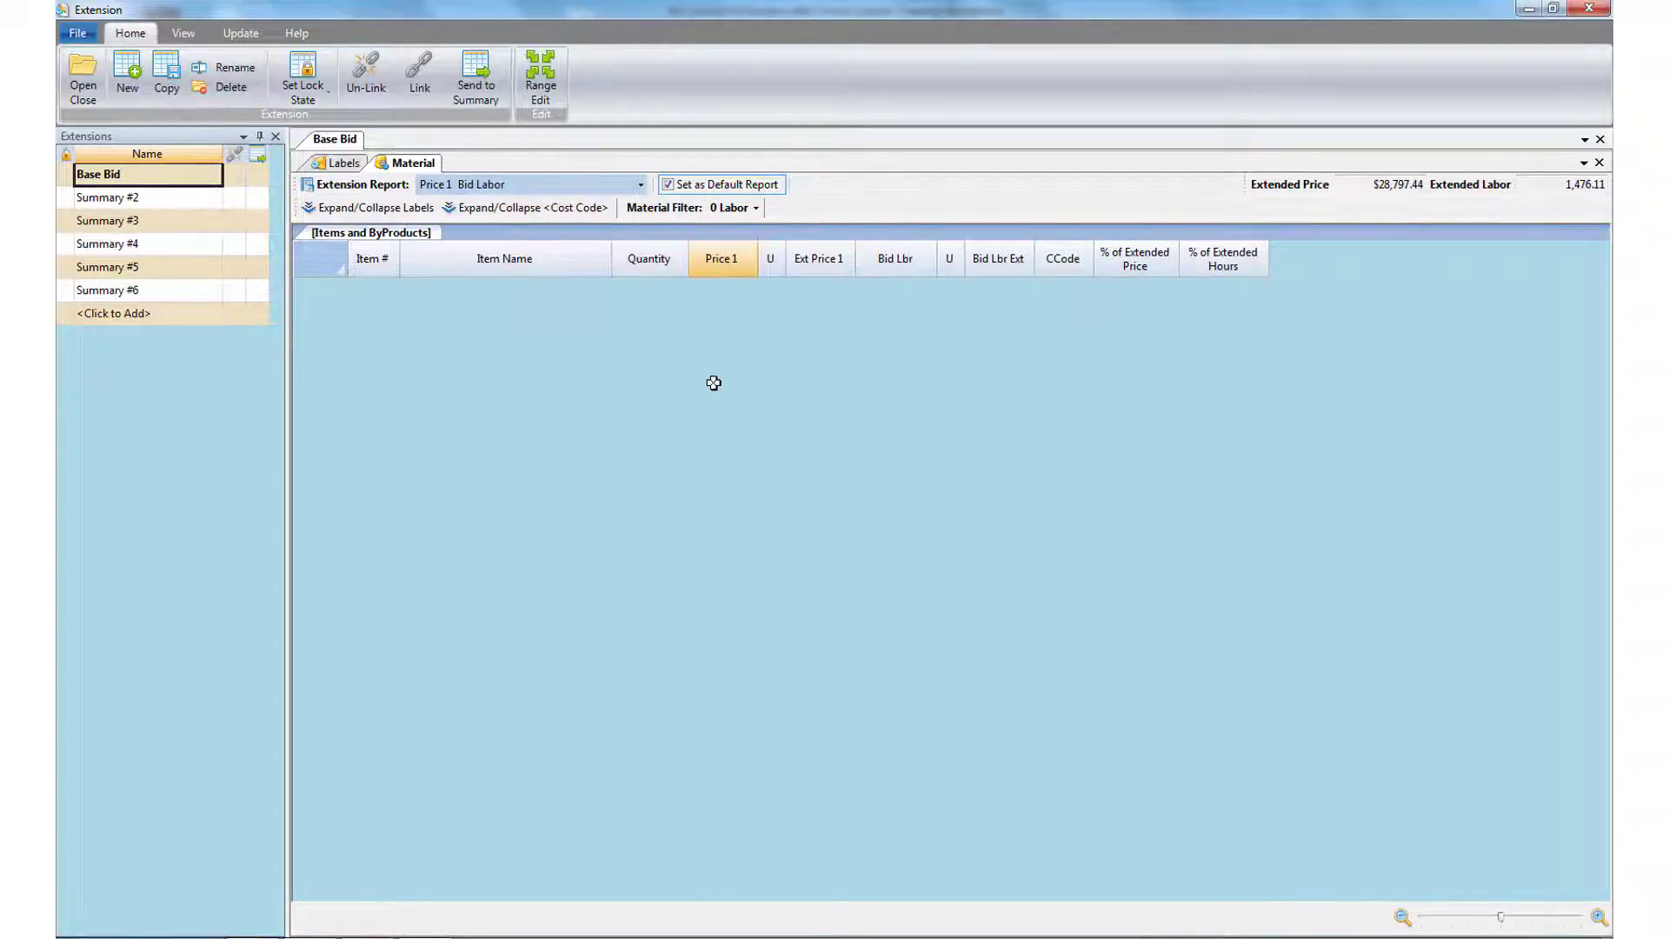
{"action": "left_click", "coordinate": [755, 210]}
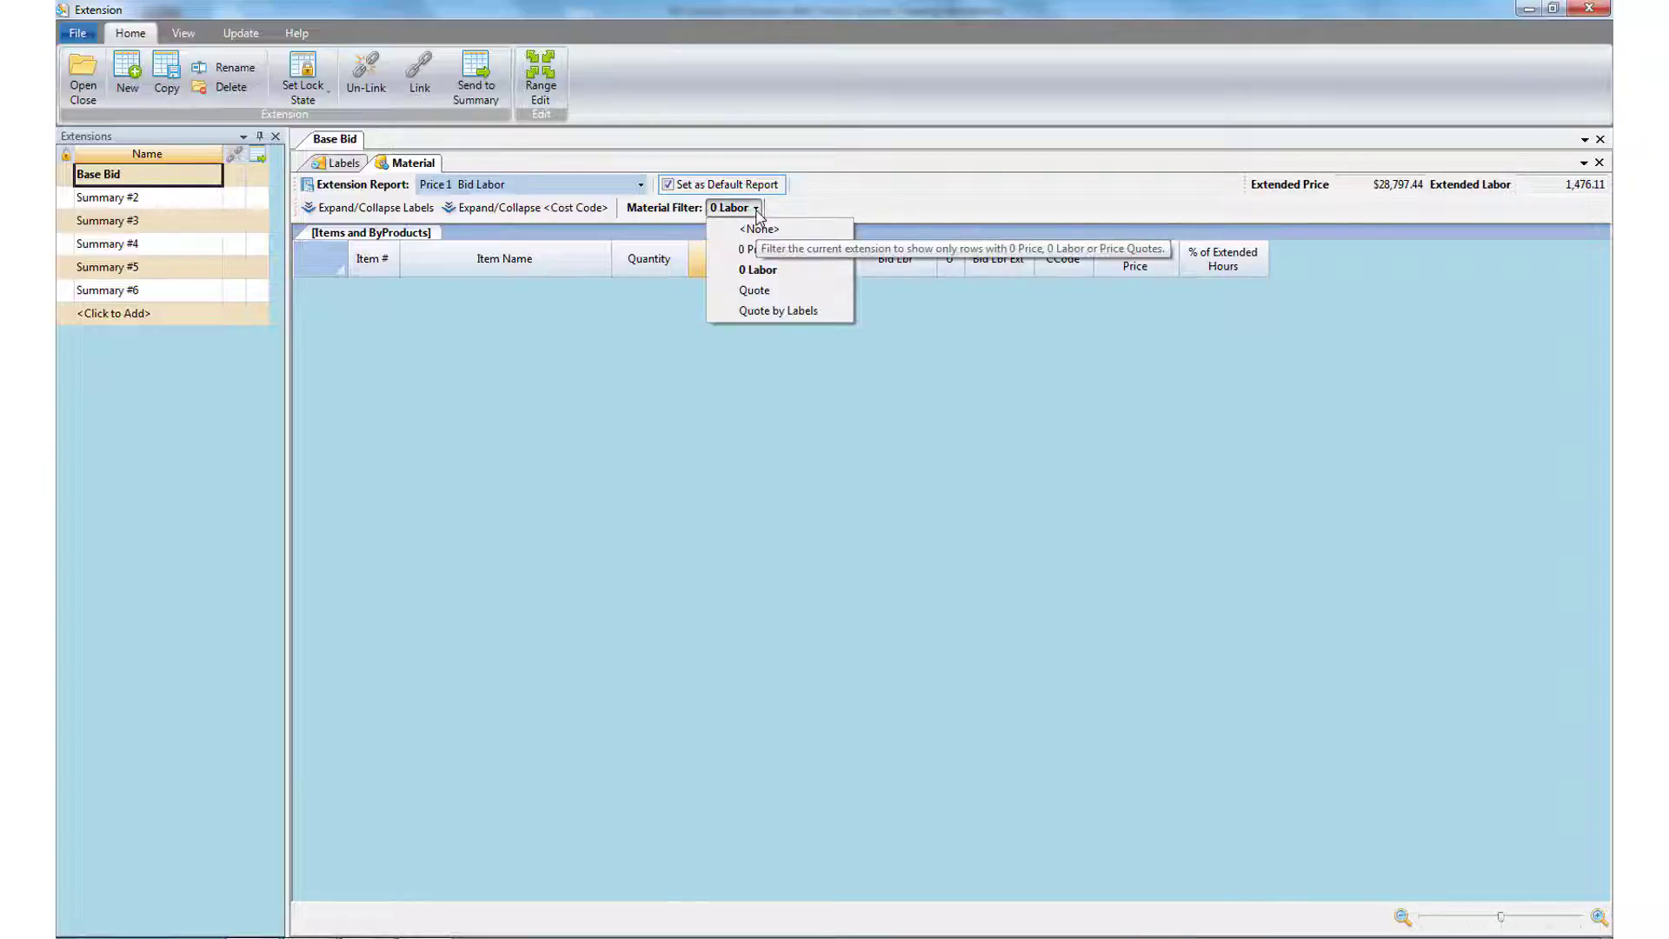
{"action": "left_click", "coordinate": [754, 290]}
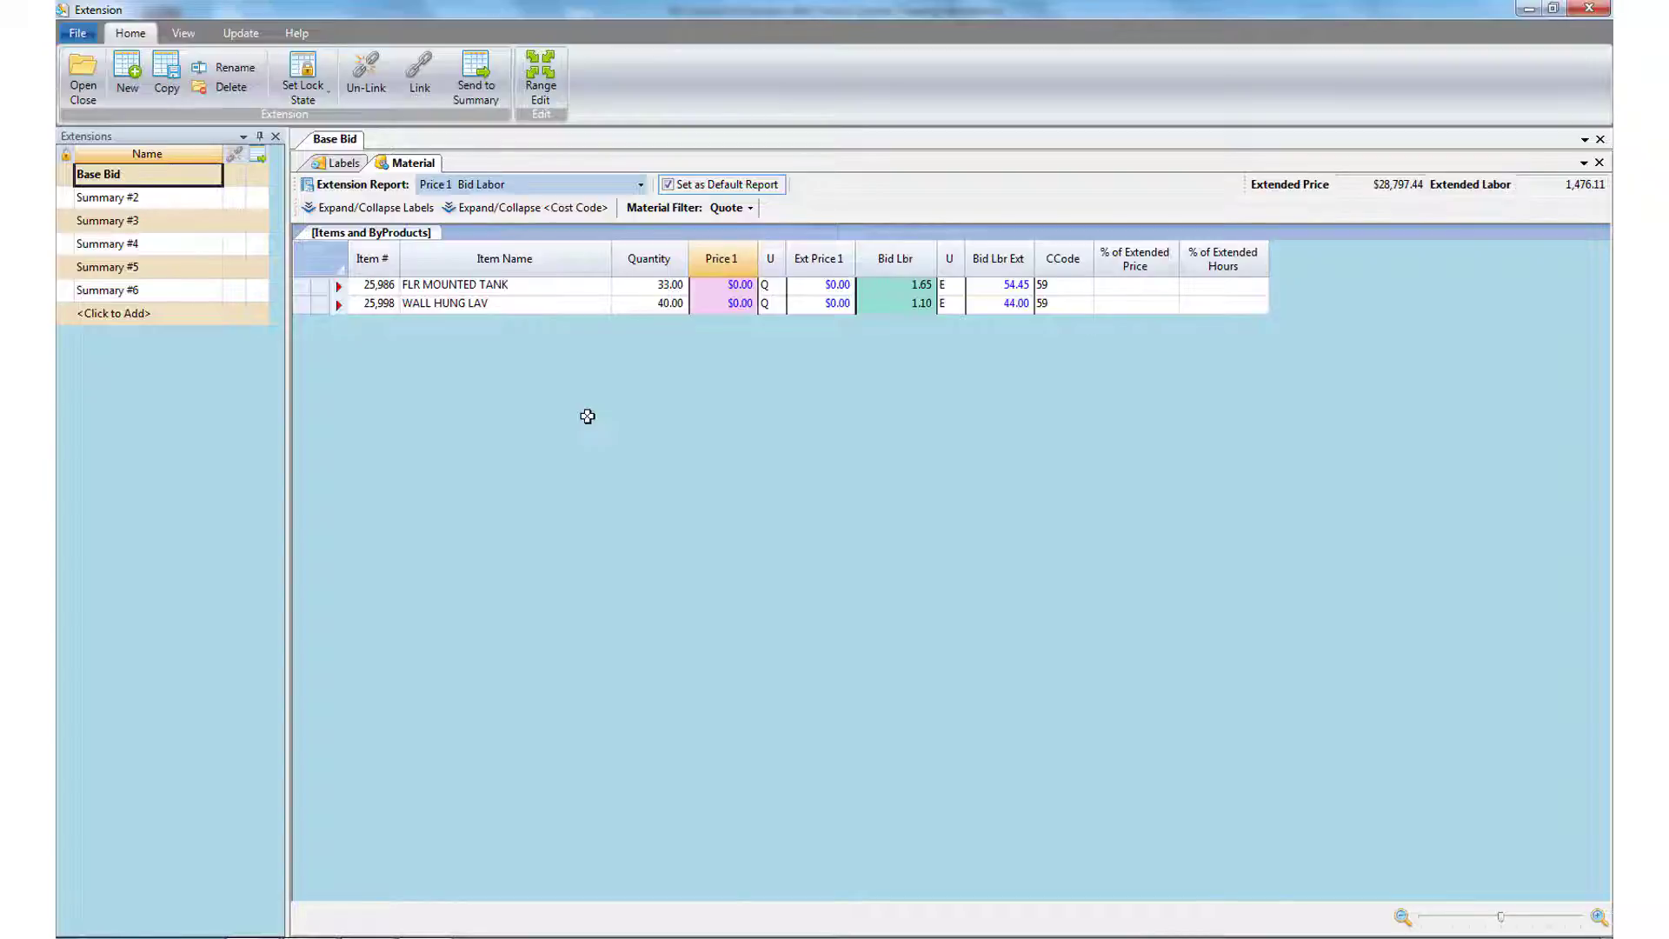
{"action": "left_click", "coordinate": [752, 209]}
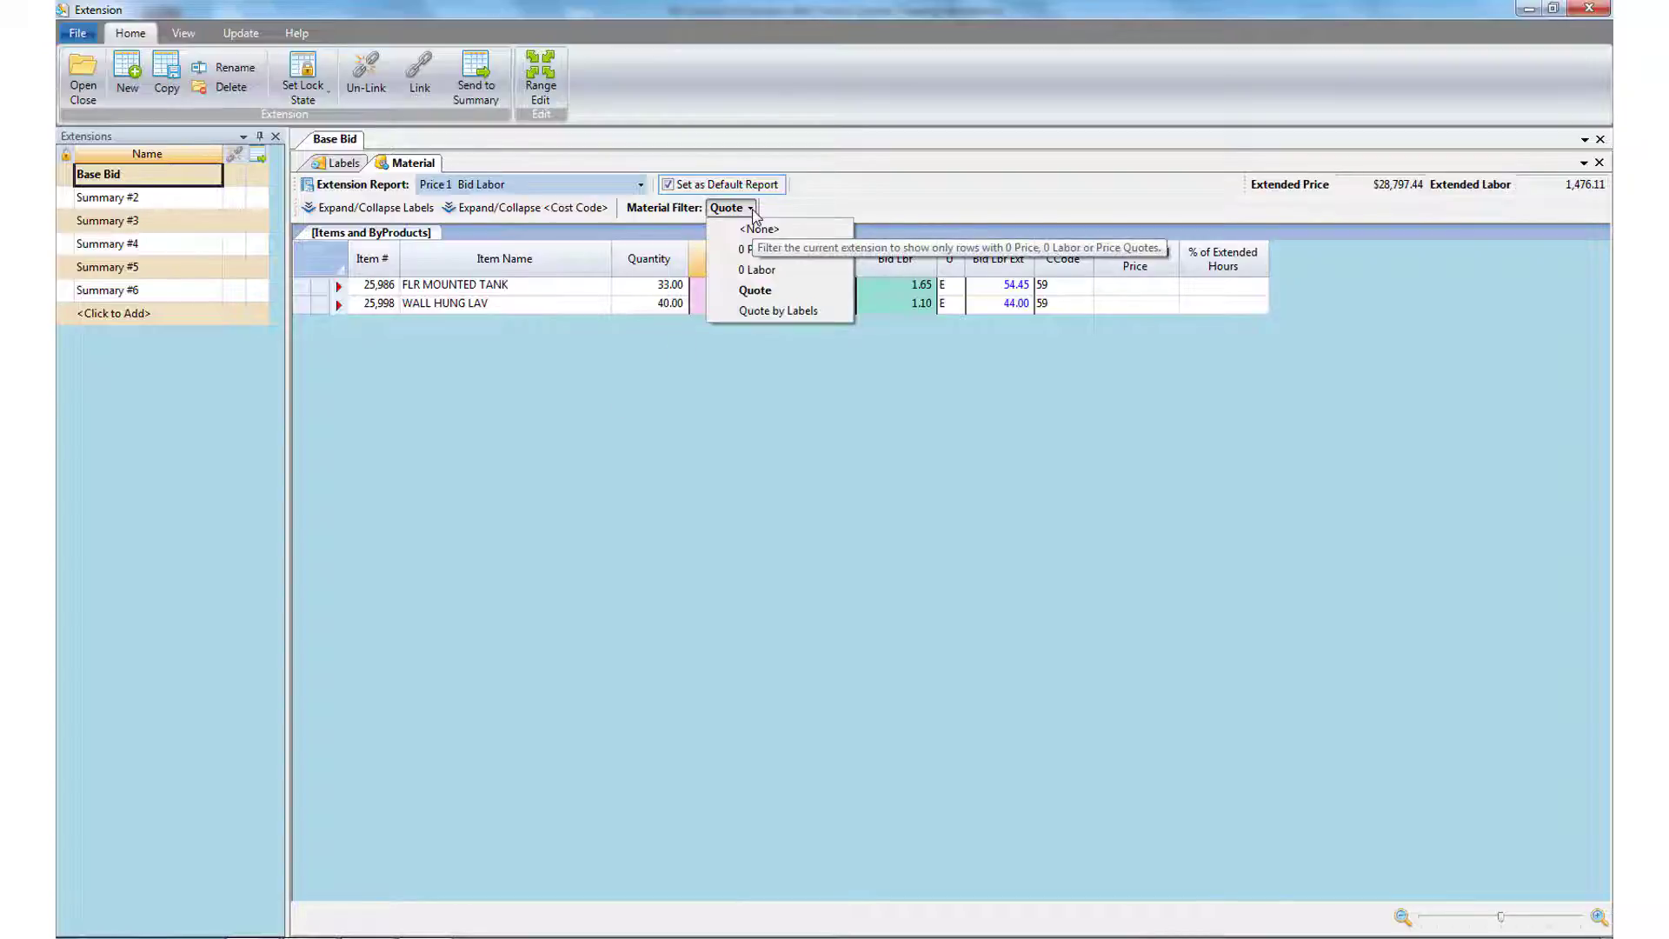
{"action": "left_click", "coordinate": [759, 228]}
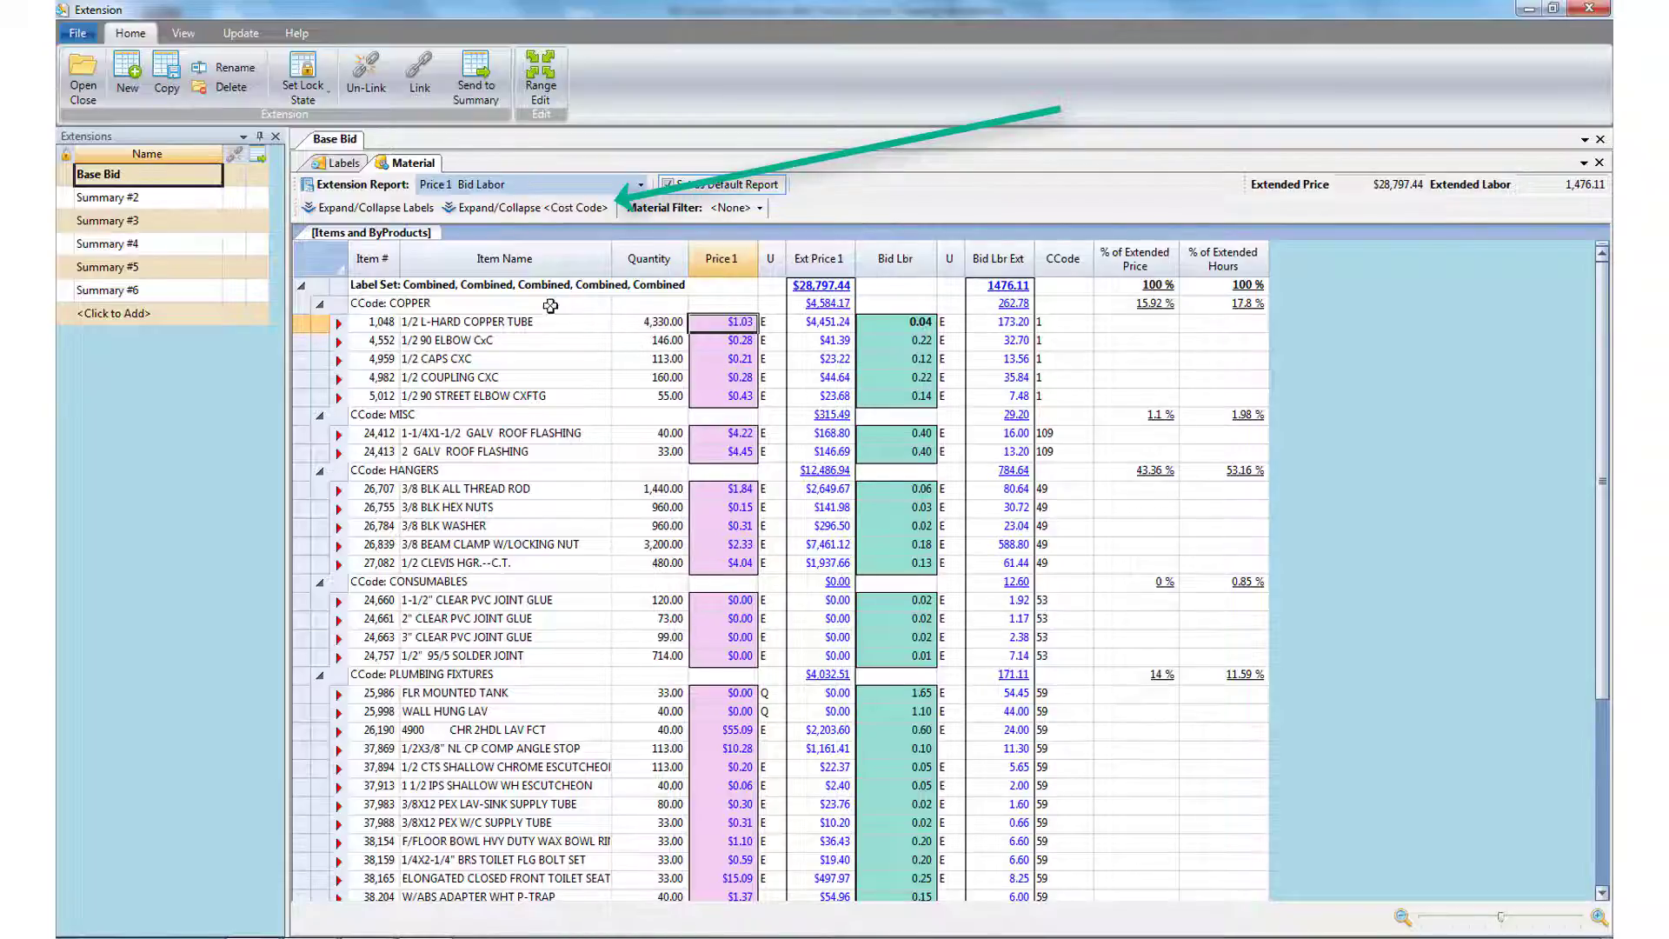
View the material report collapsed by cost code and by label, expanding it again each time
{"action": "left_click", "coordinate": [529, 208]}
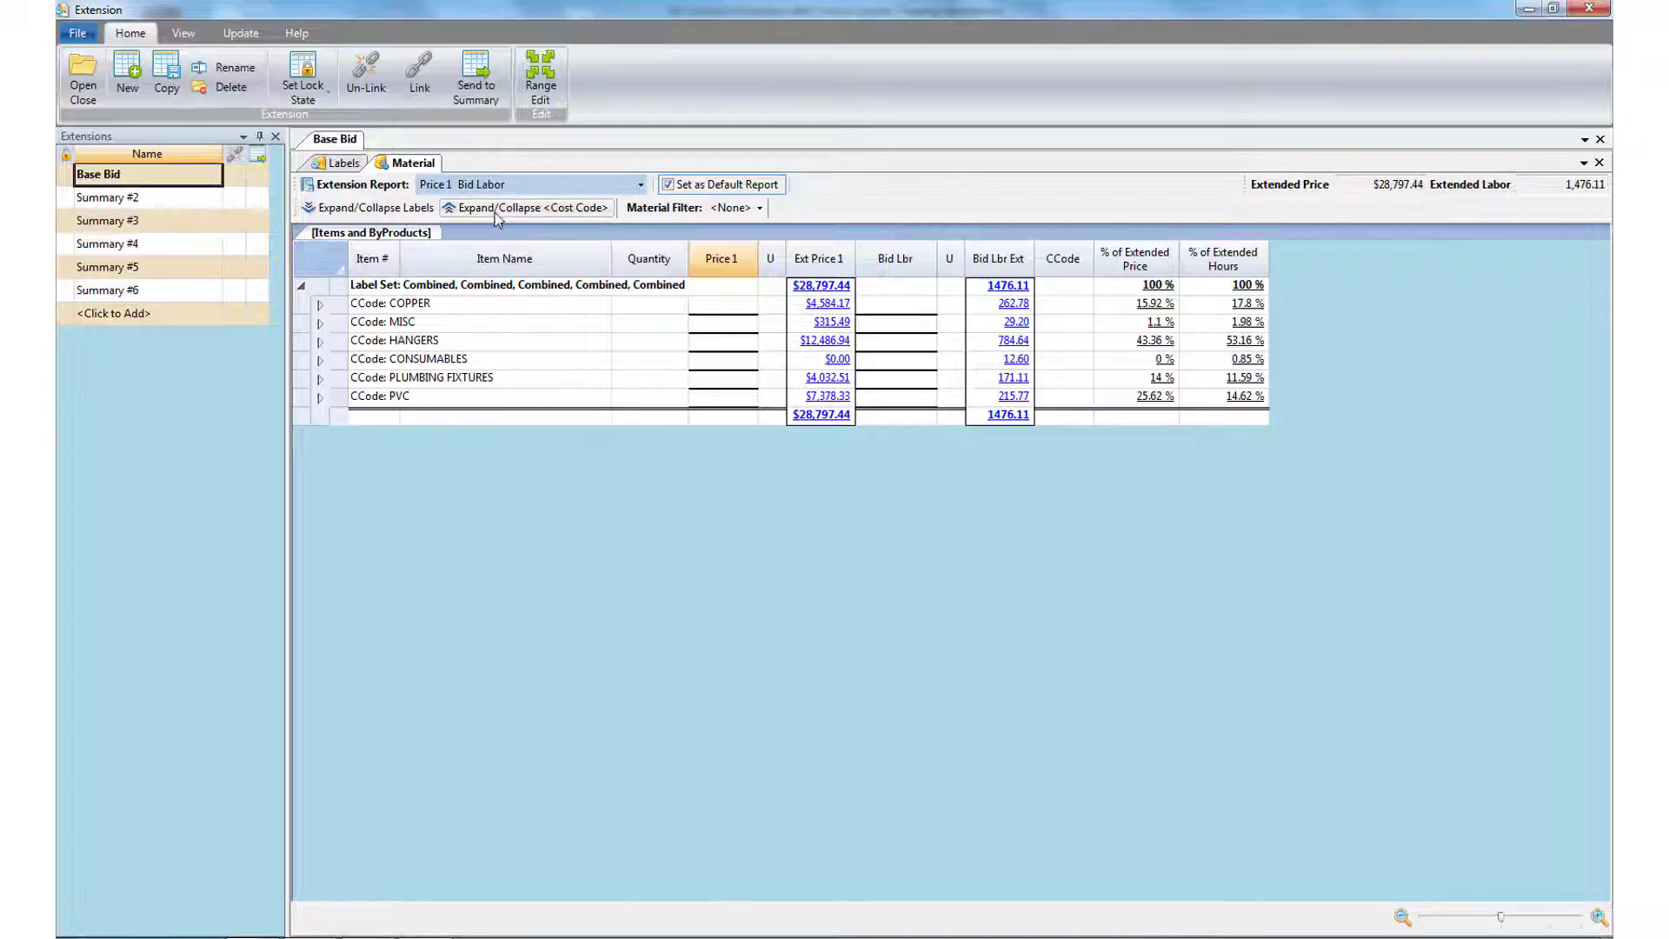
{"action": "left_click", "coordinate": [522, 207]}
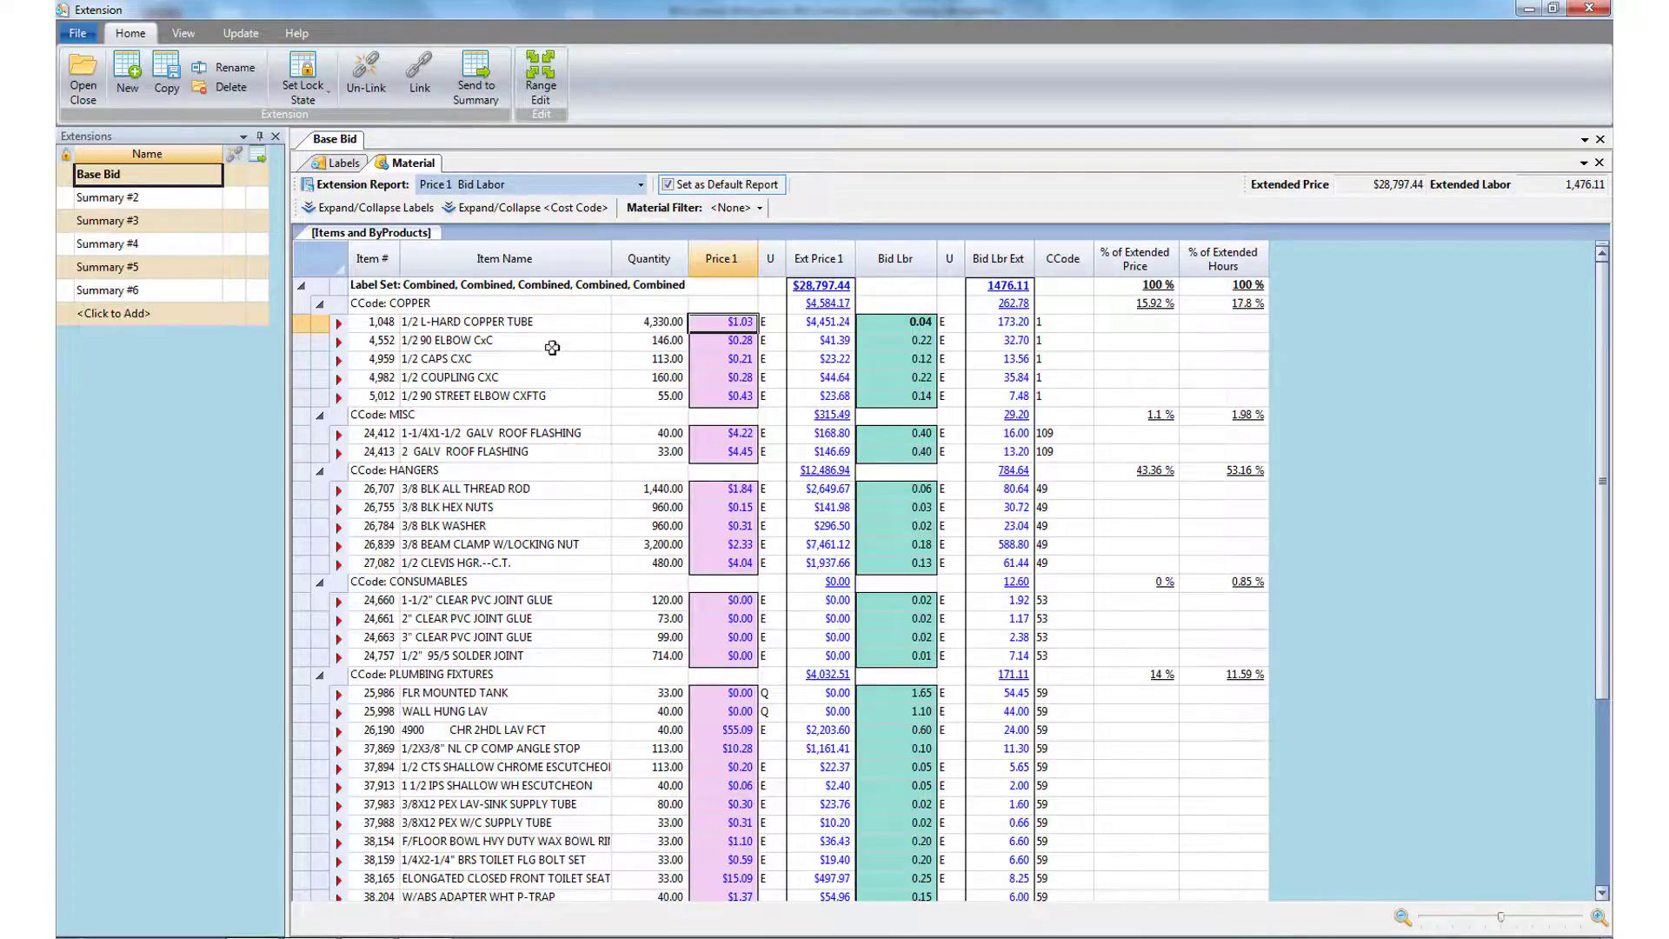
{"action": "left_click", "coordinate": [401, 215]}
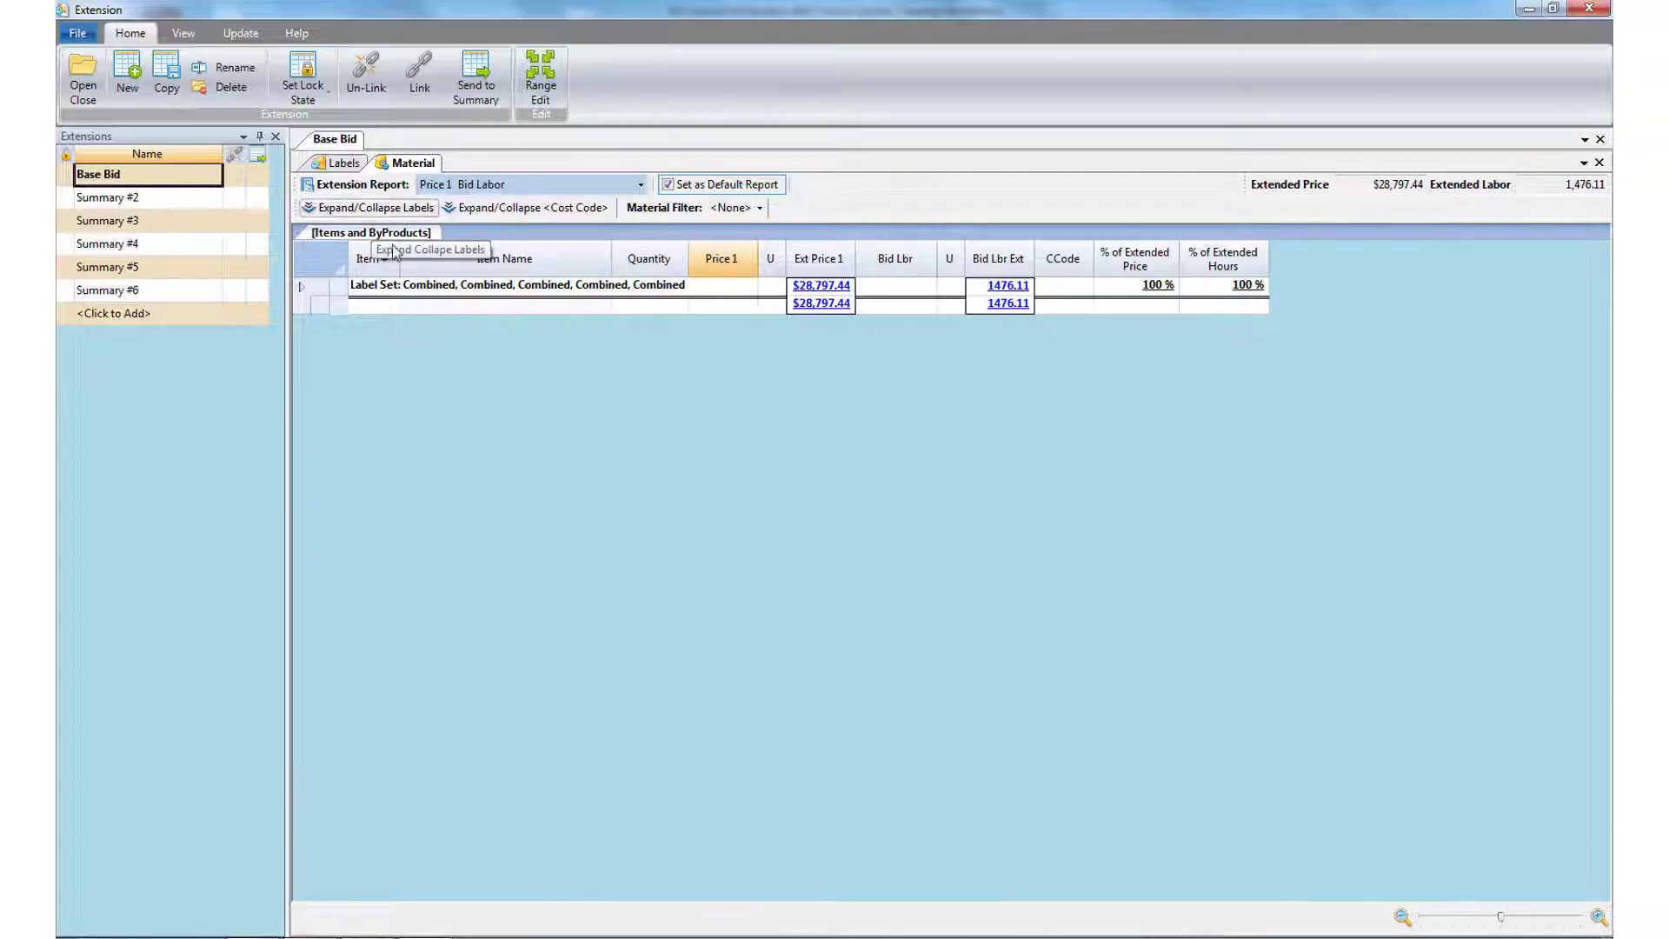
{"action": "left_click", "coordinate": [373, 210]}
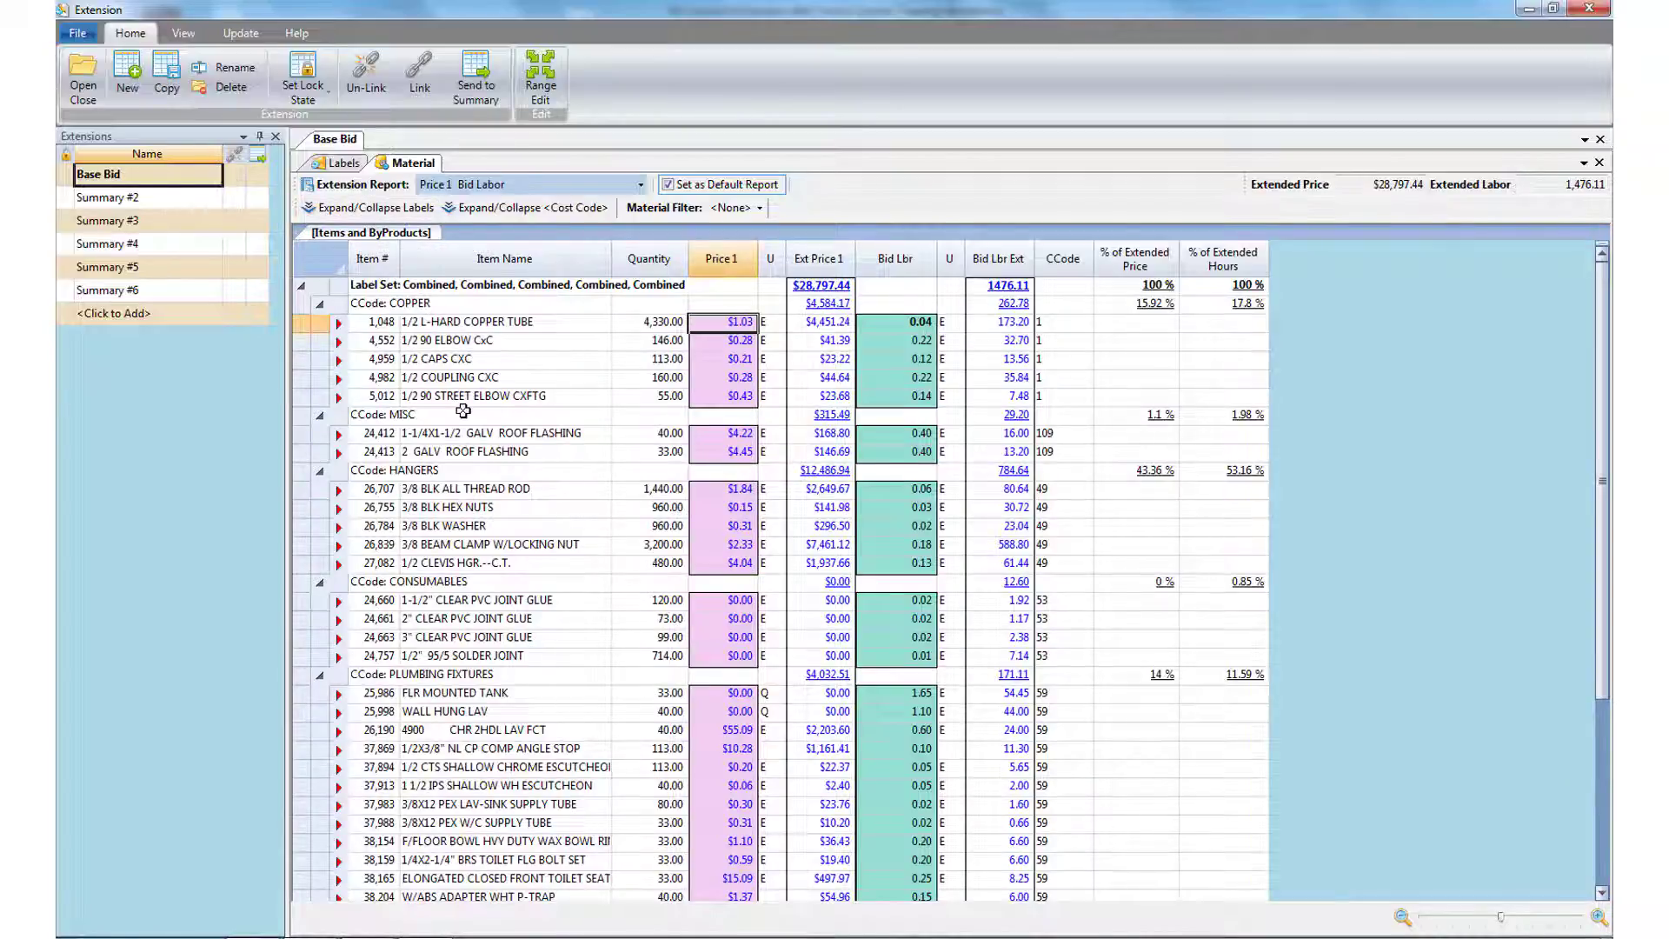
Set the Column 2 labels (Warehouse, Office Floor 1, Office Floor 2) to Separate and show the material report
{"action": "left_click", "coordinate": [345, 166]}
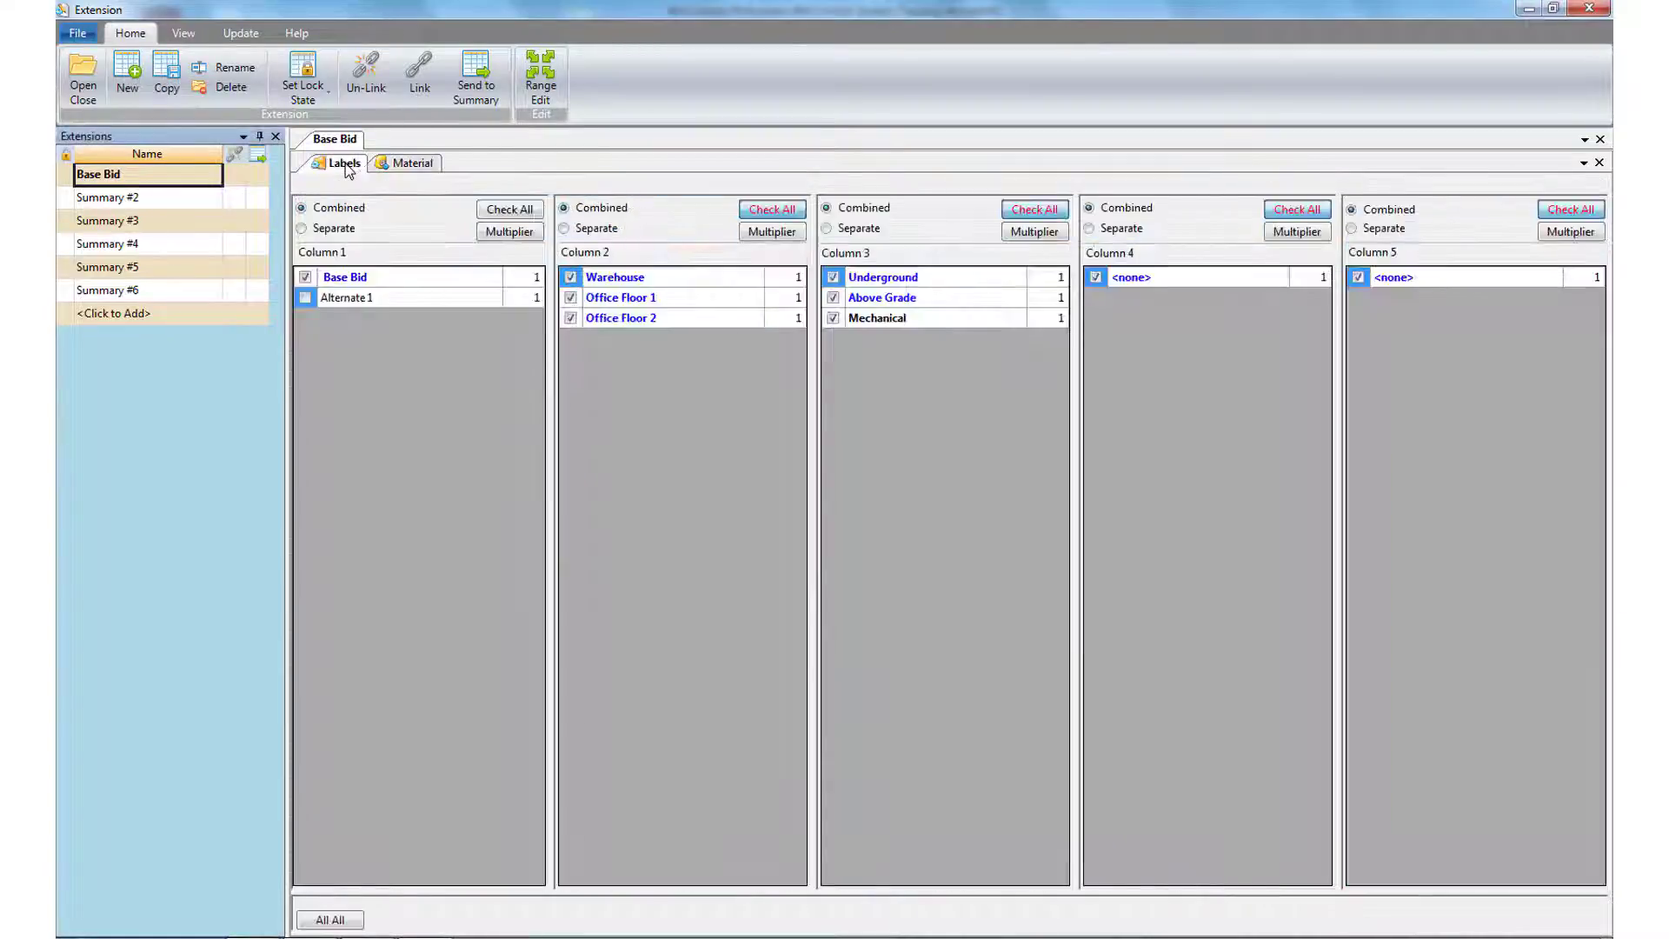
{"action": "left_click", "coordinate": [566, 230]}
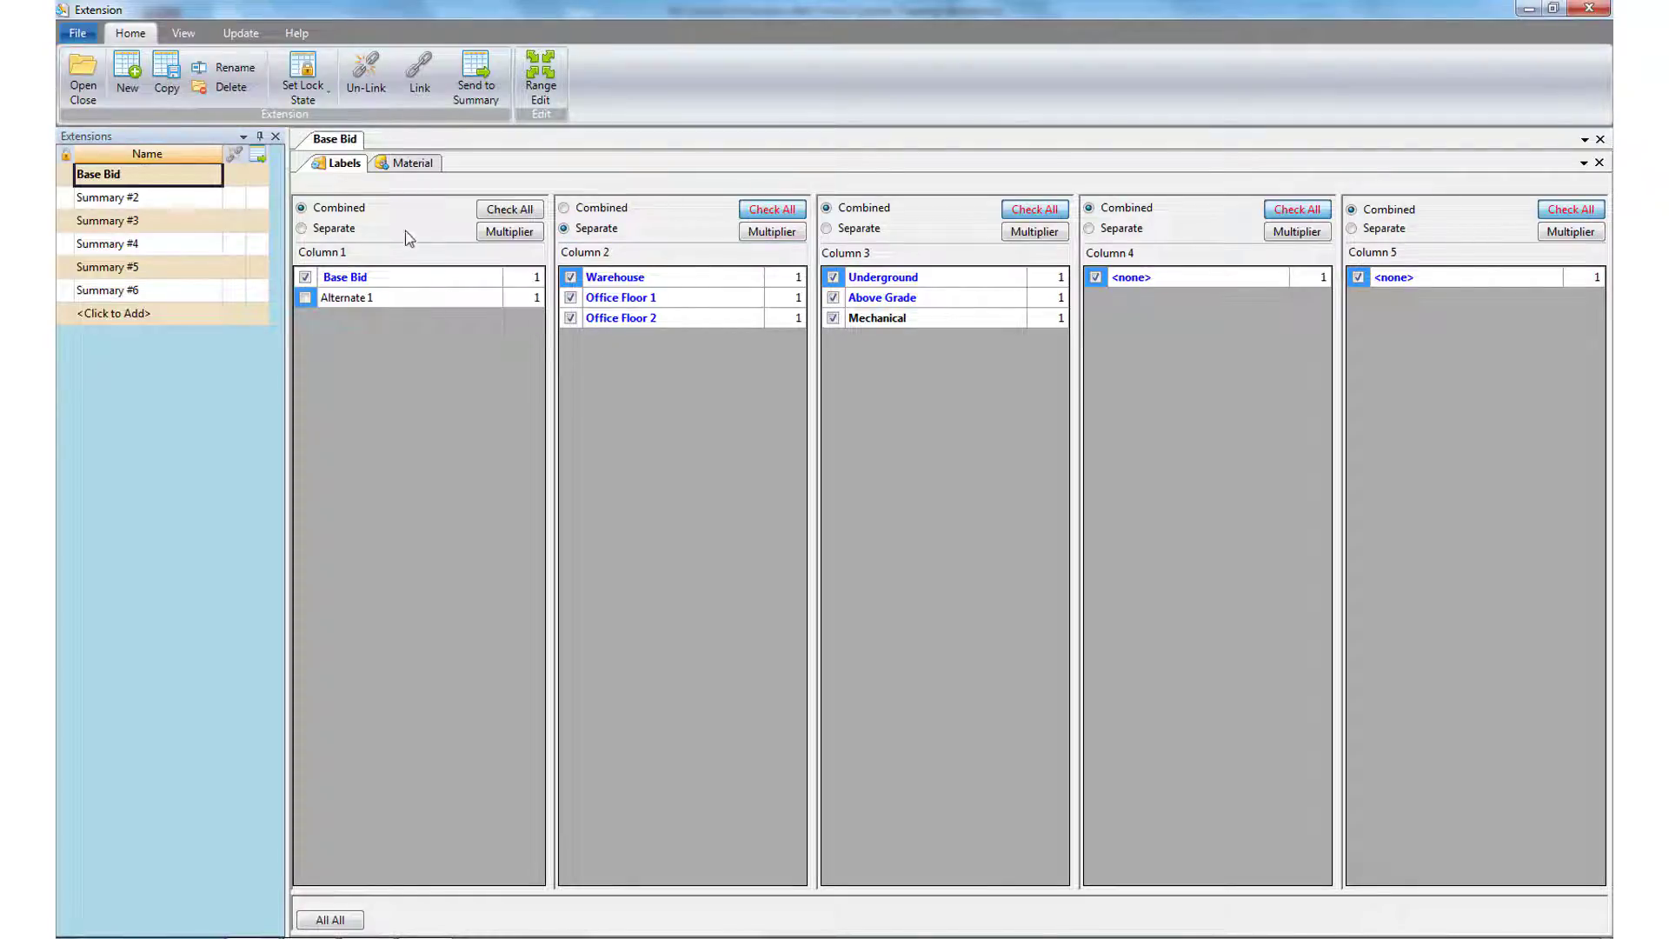
{"action": "left_click", "coordinate": [409, 165]}
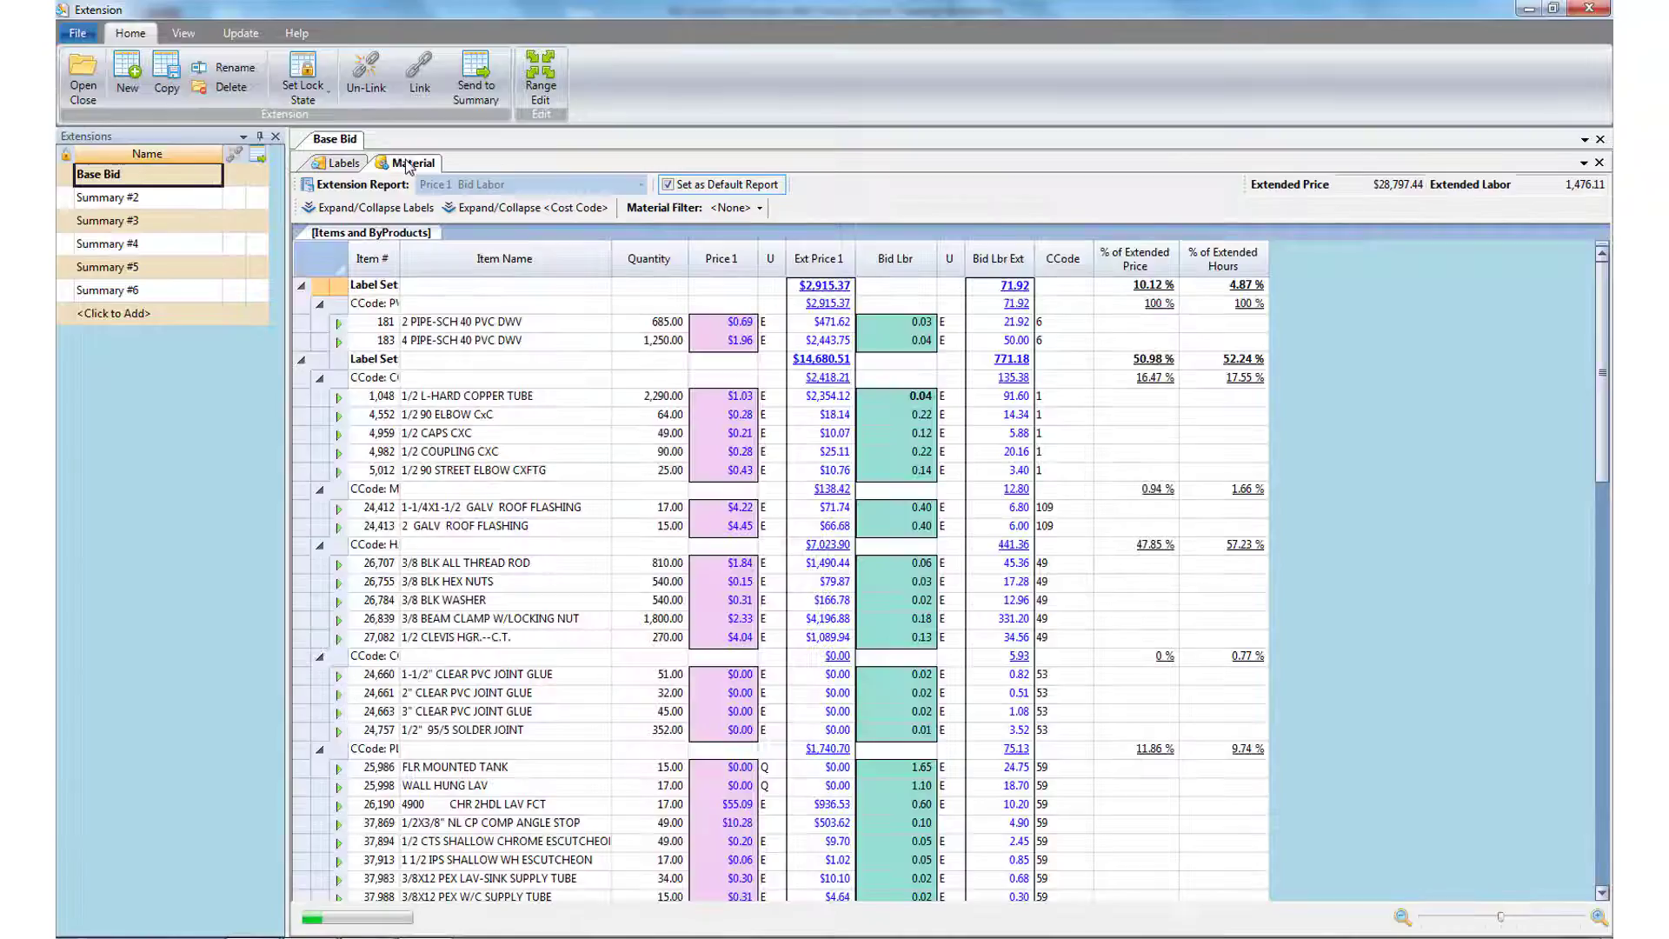
Collapse the report to its label sets and examine the items under Warehouse and Office Floor 1
{"action": "left_click", "coordinate": [387, 209]}
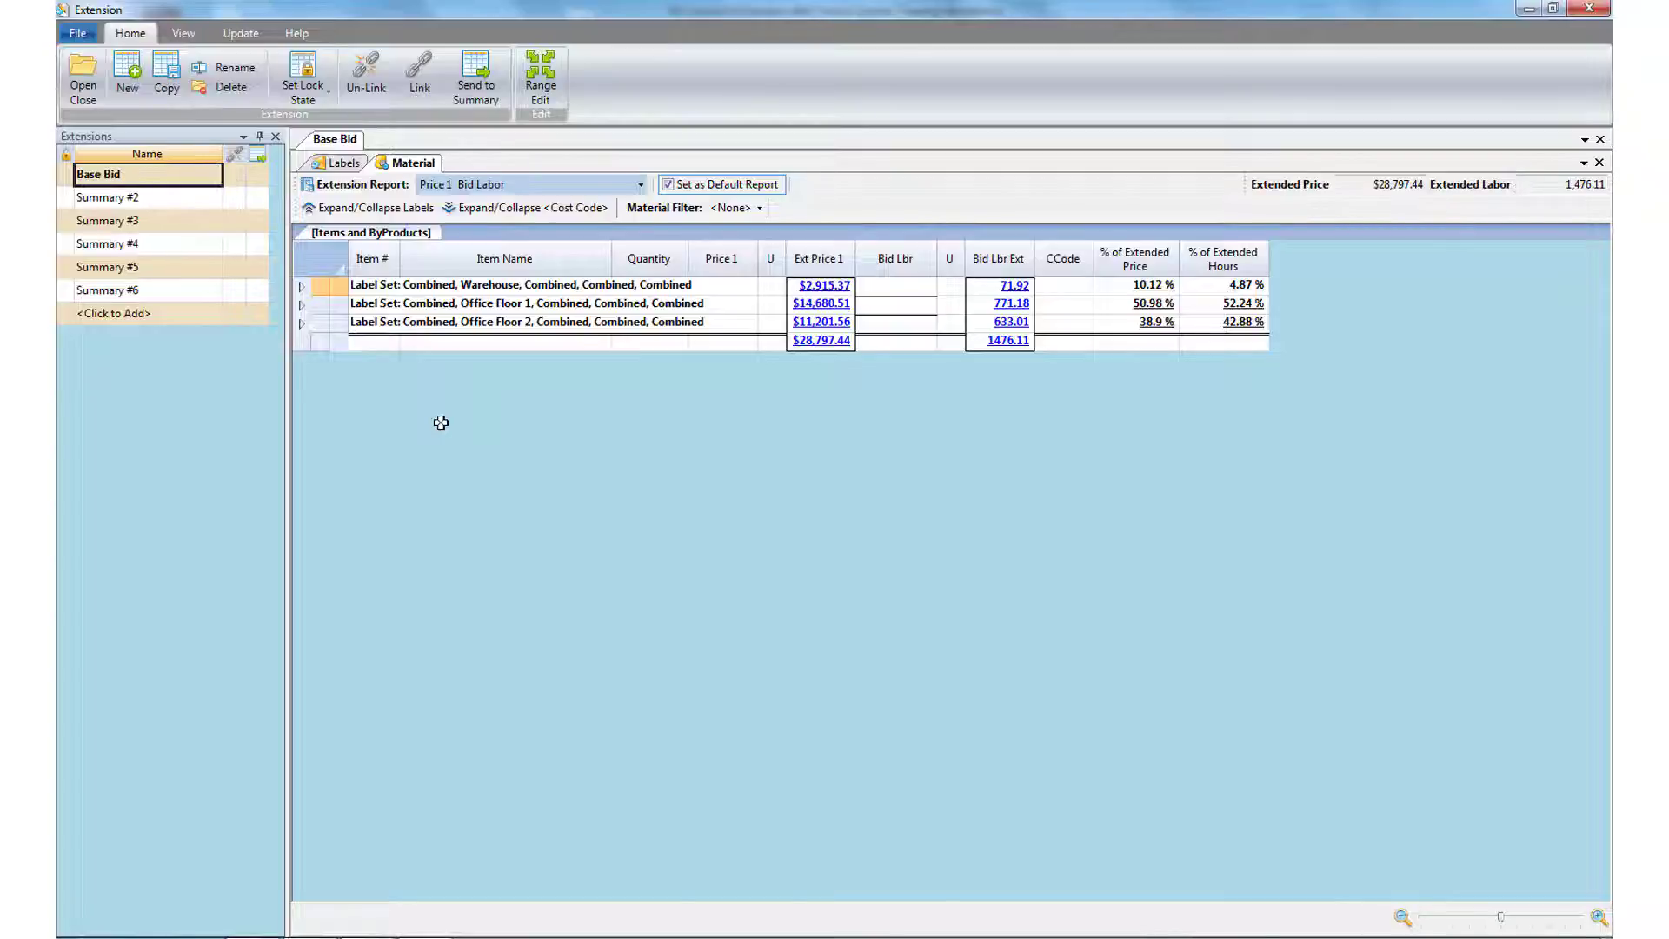
{"action": "left_click", "coordinate": [302, 287]}
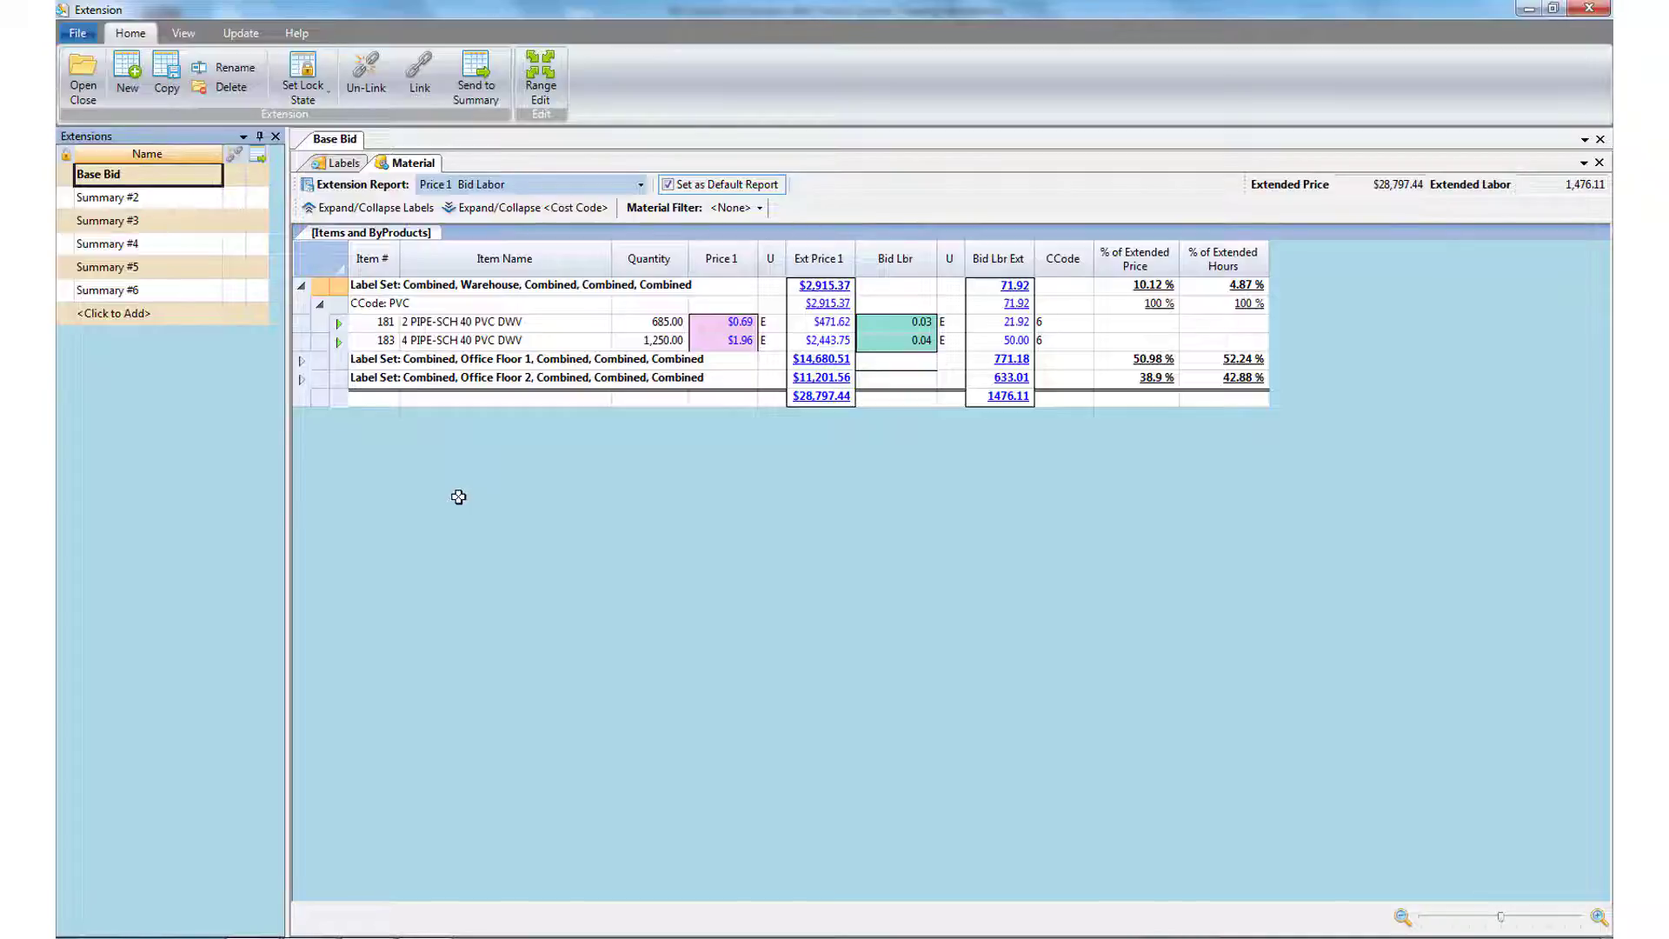
{"action": "left_click", "coordinate": [301, 286]}
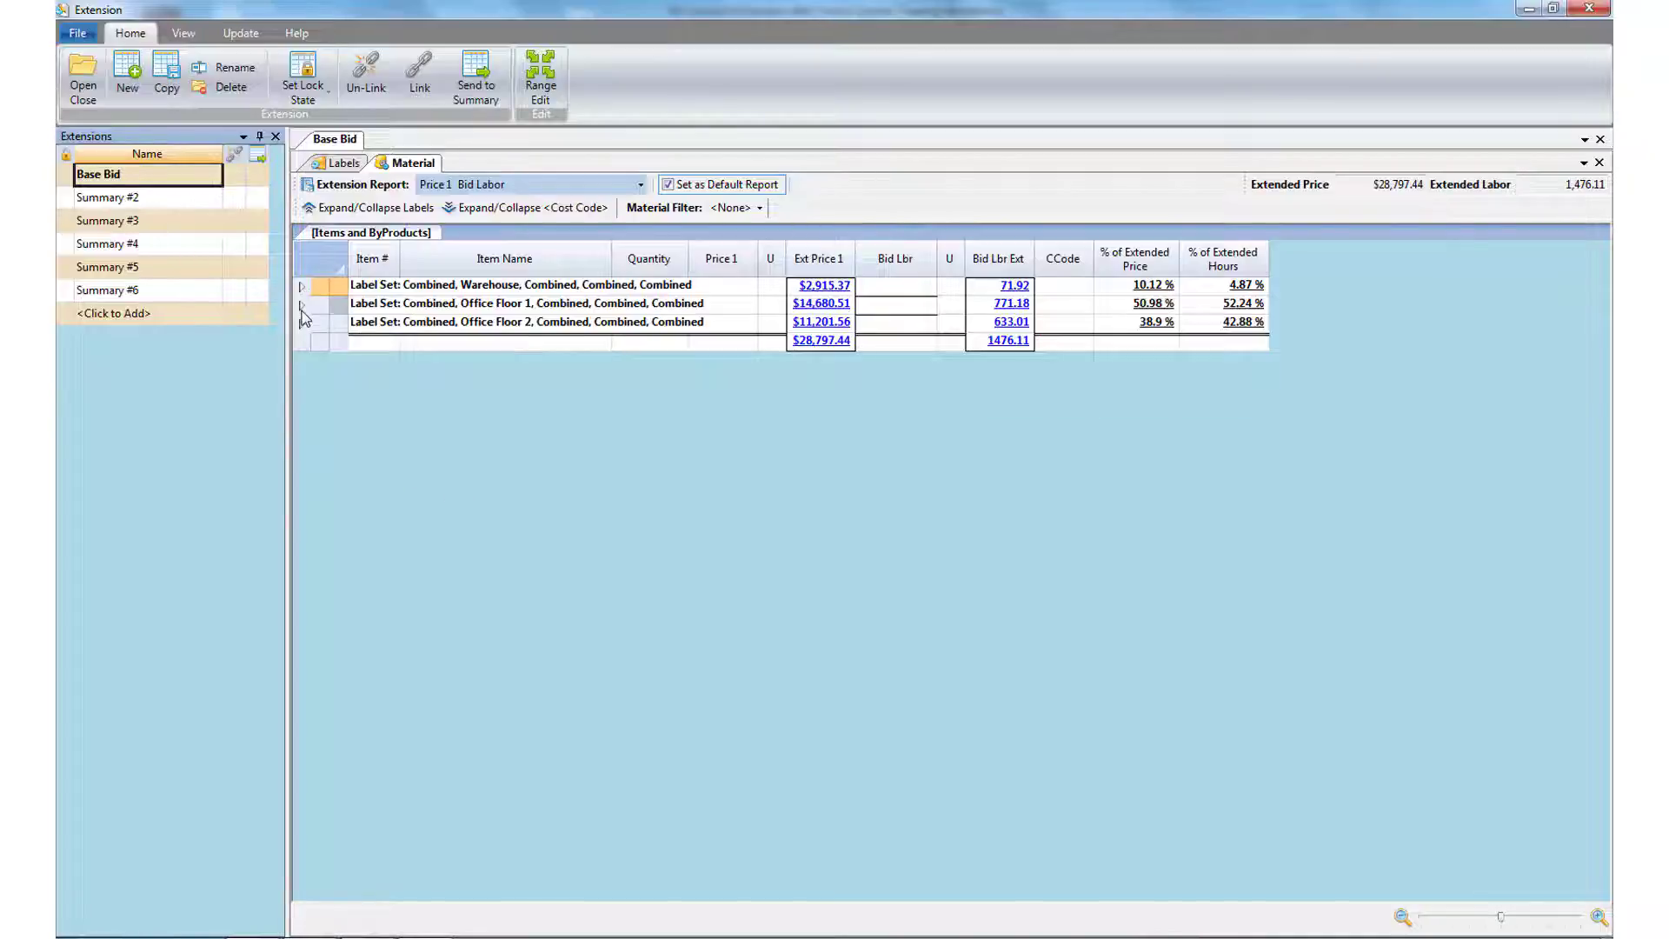
{"action": "left_click", "coordinate": [302, 305]}
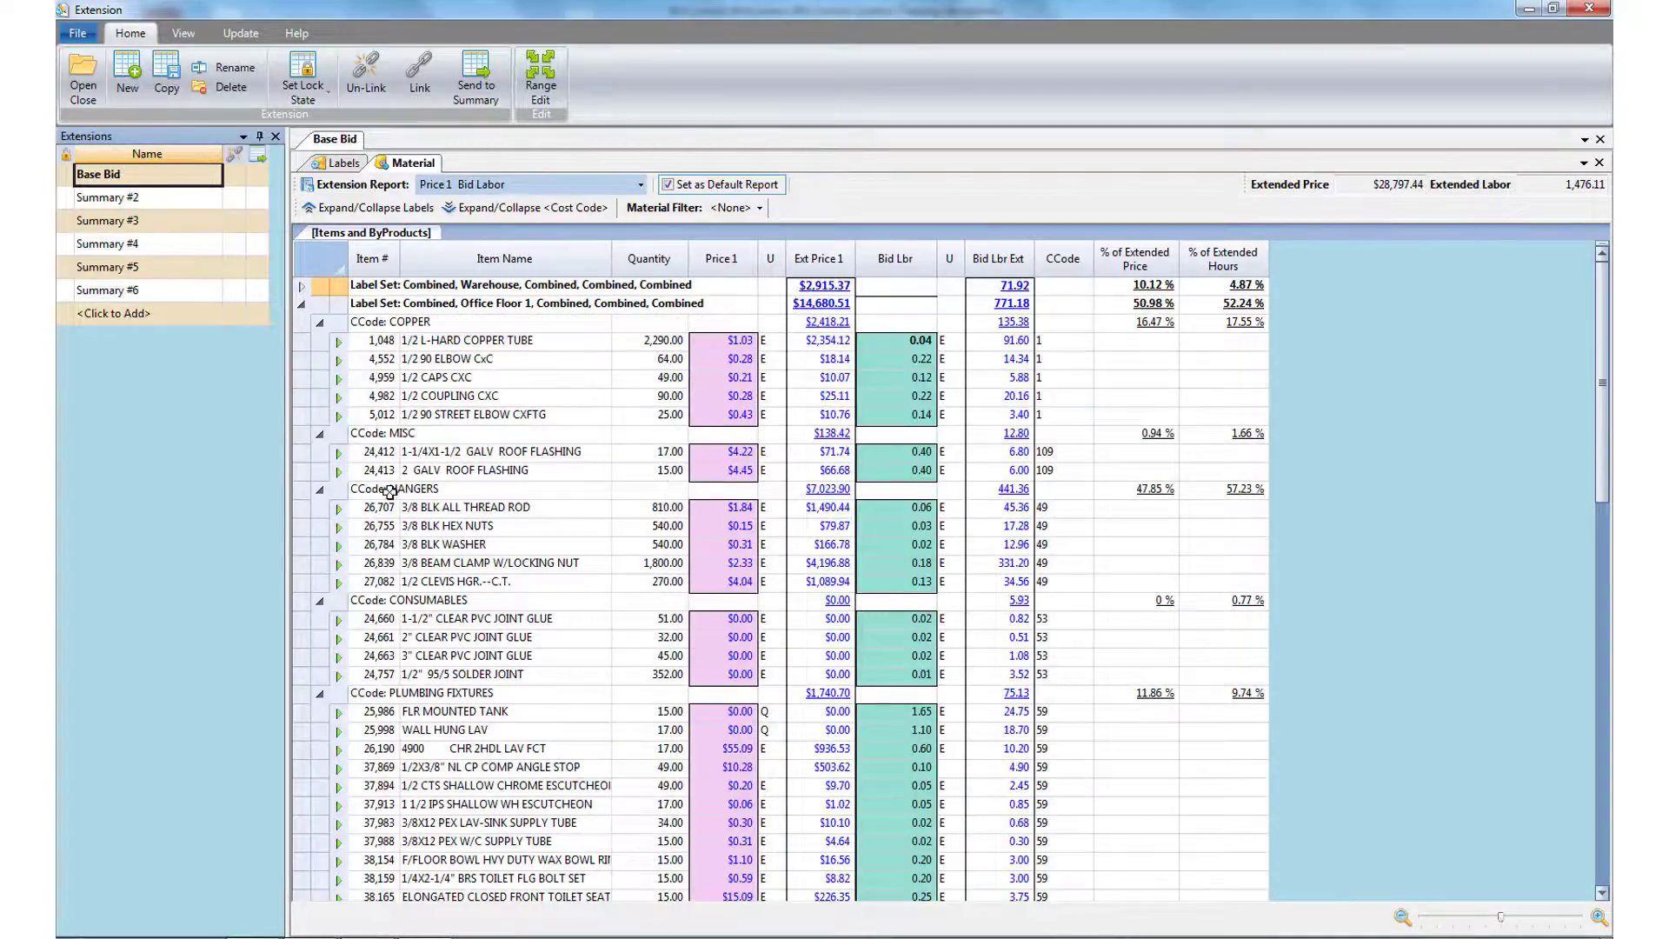
{"action": "left_click", "coordinate": [446, 526]}
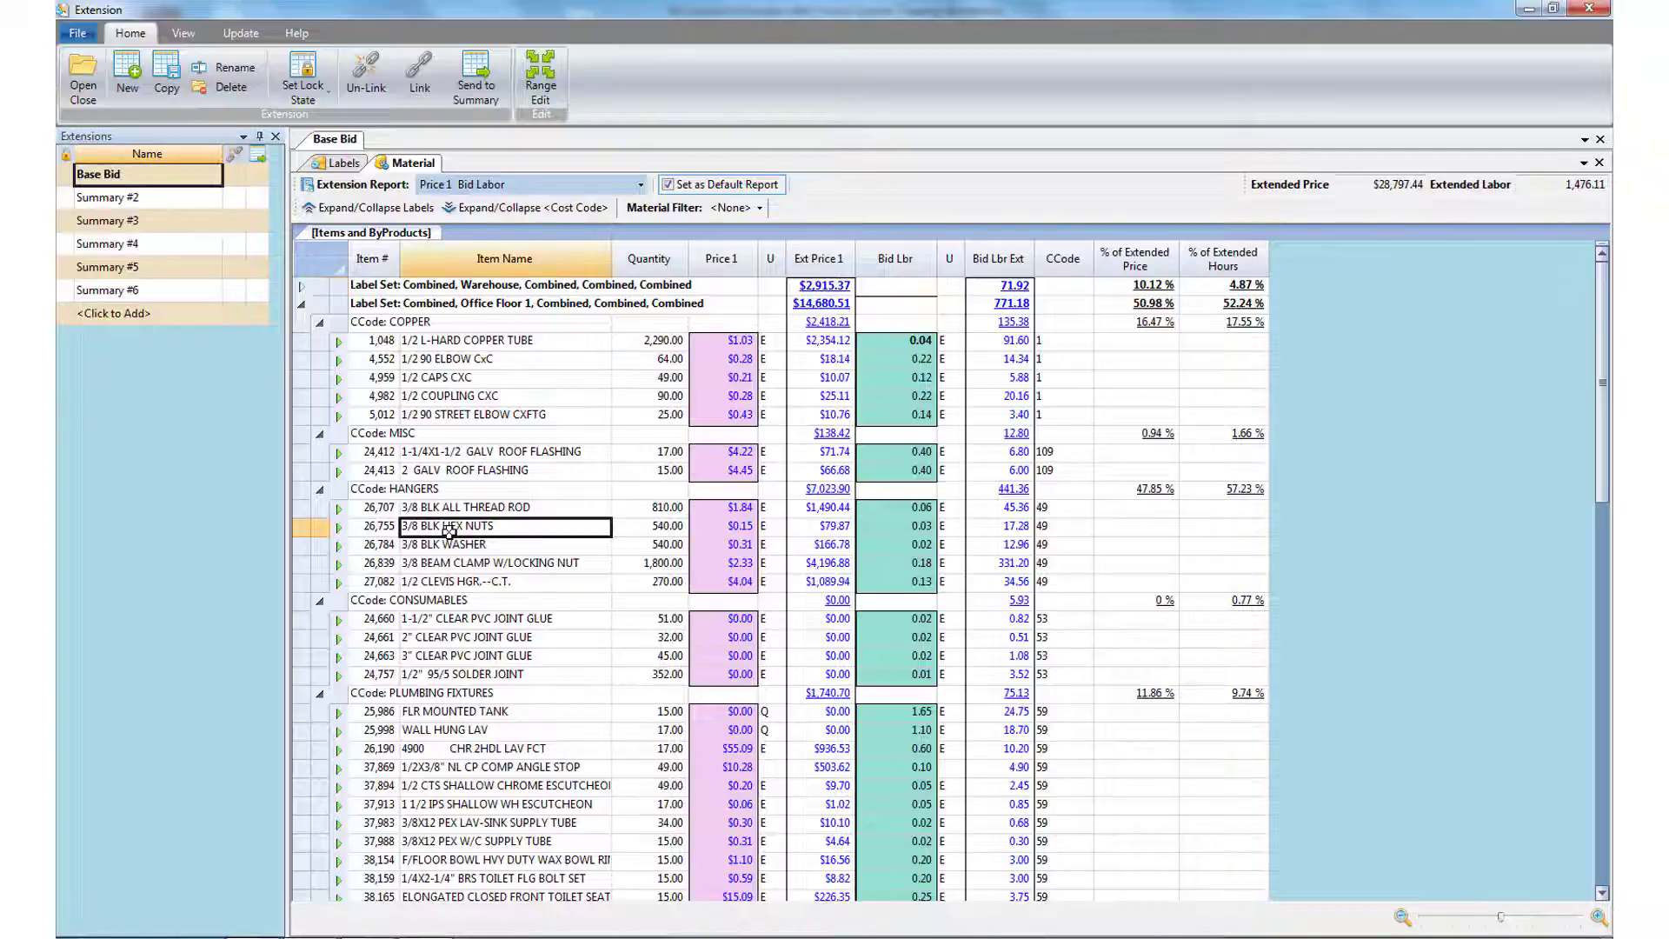
{"action": "left_click", "coordinate": [305, 305]}
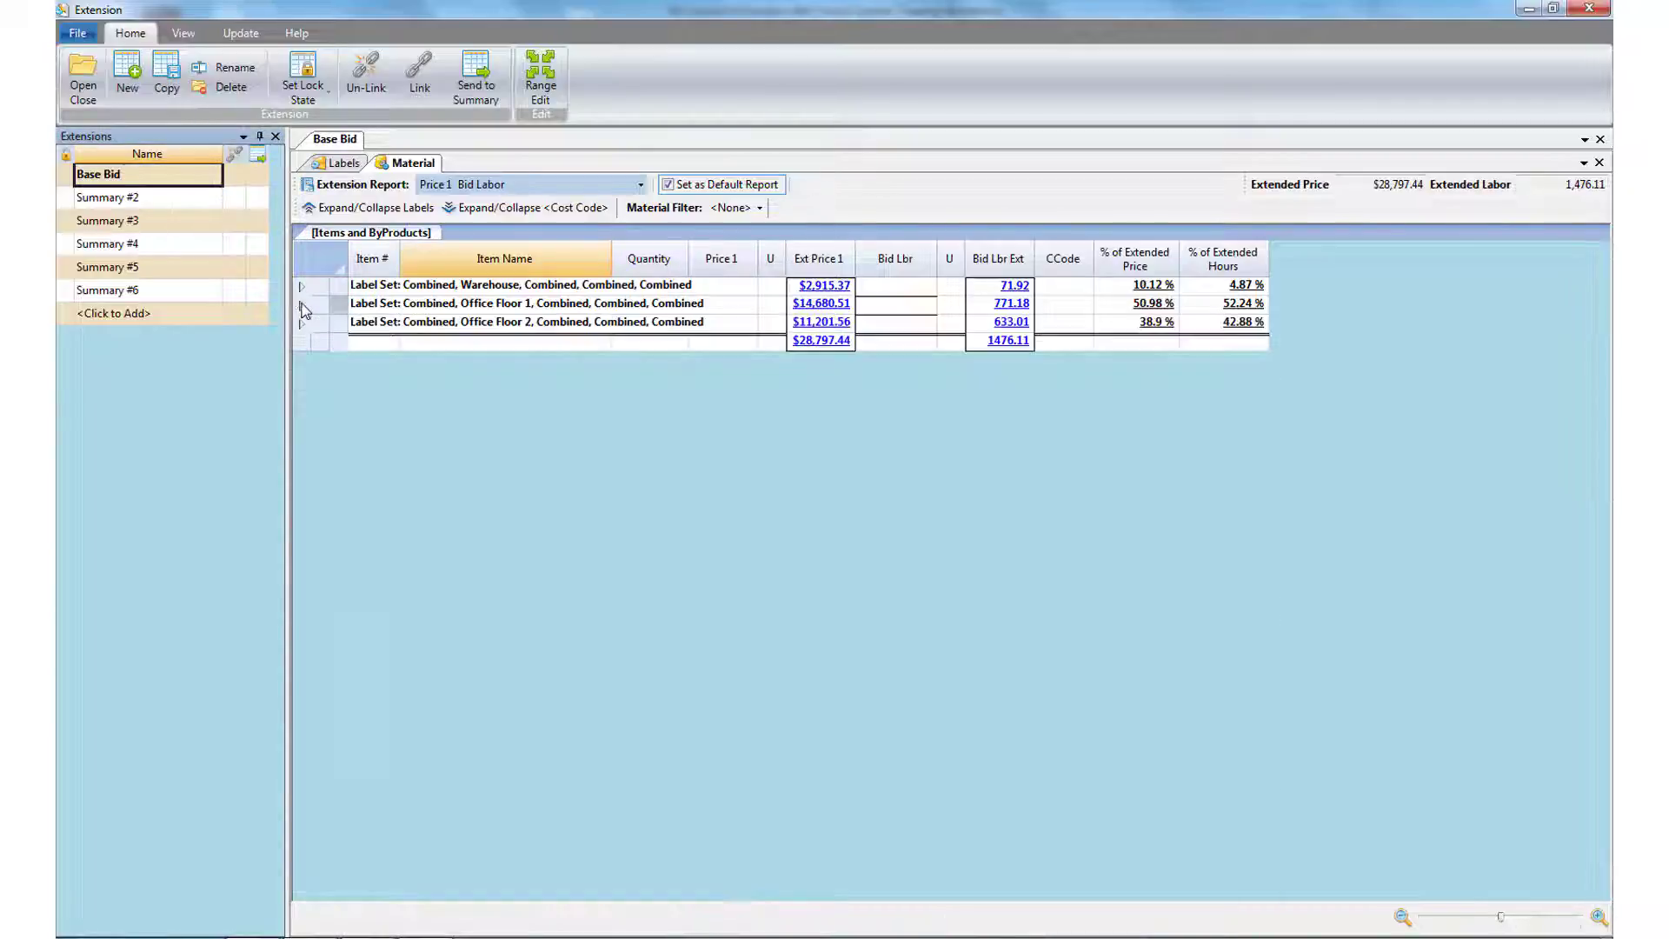
Set the Column 3 labels (Underground, Above Grade, Mechanical) to Separate and view the material report collapsed to its label sets, expanding it again
{"action": "left_click", "coordinate": [388, 212]}
{"action": "left_click", "coordinate": [344, 165]}
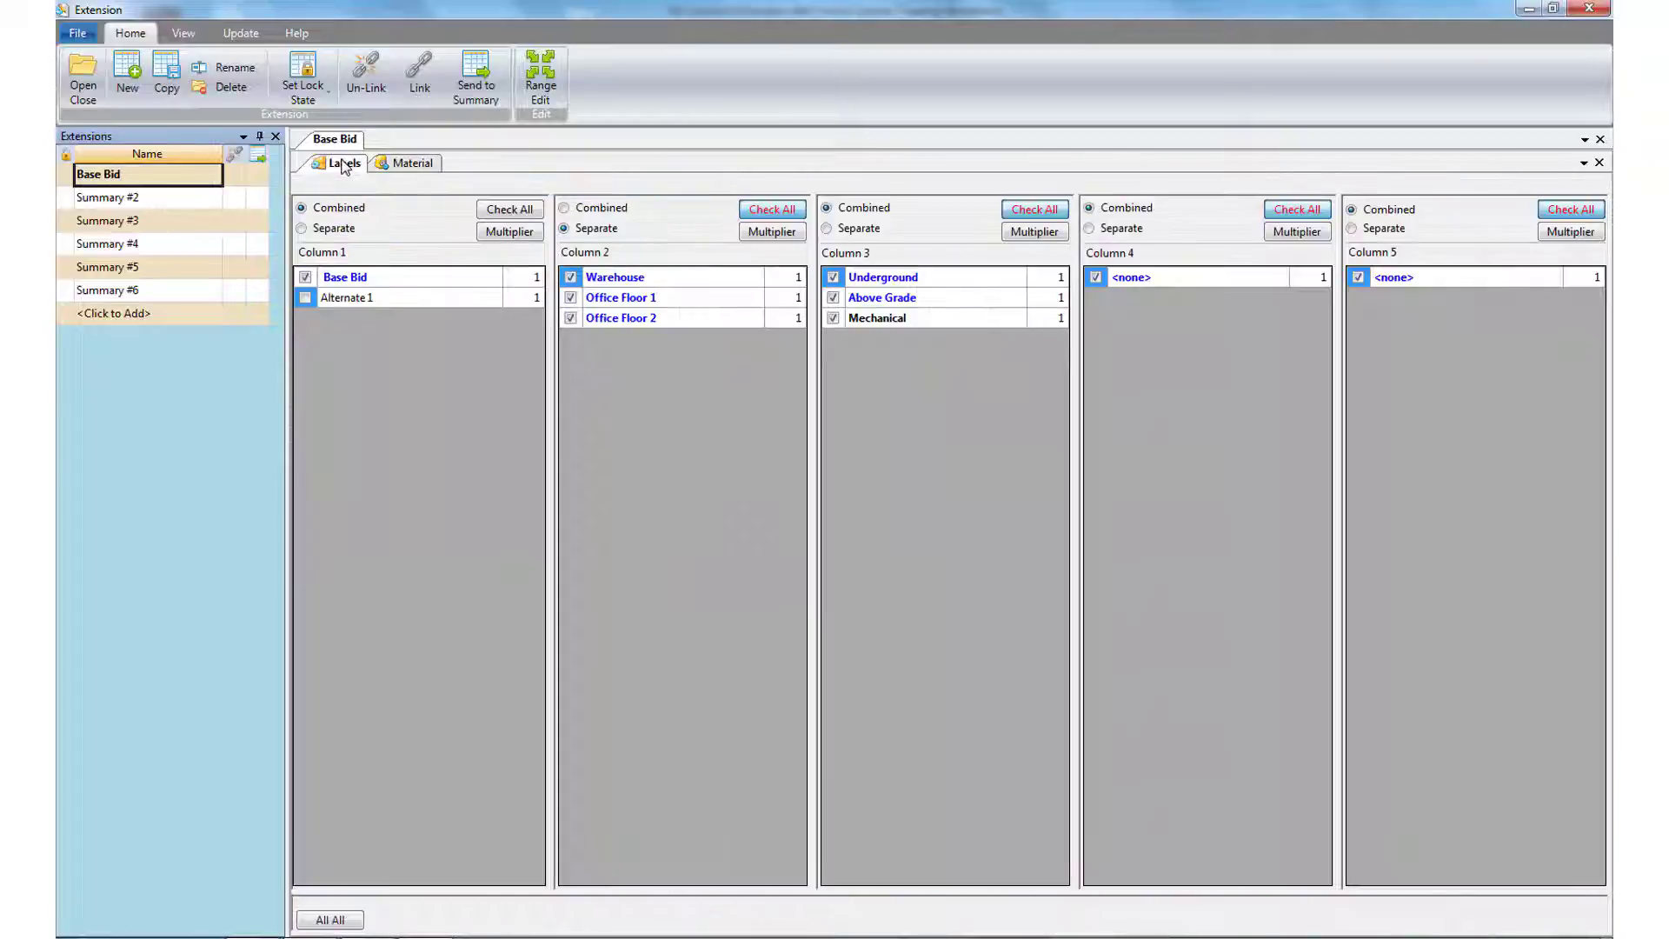
{"action": "left_click", "coordinate": [827, 229]}
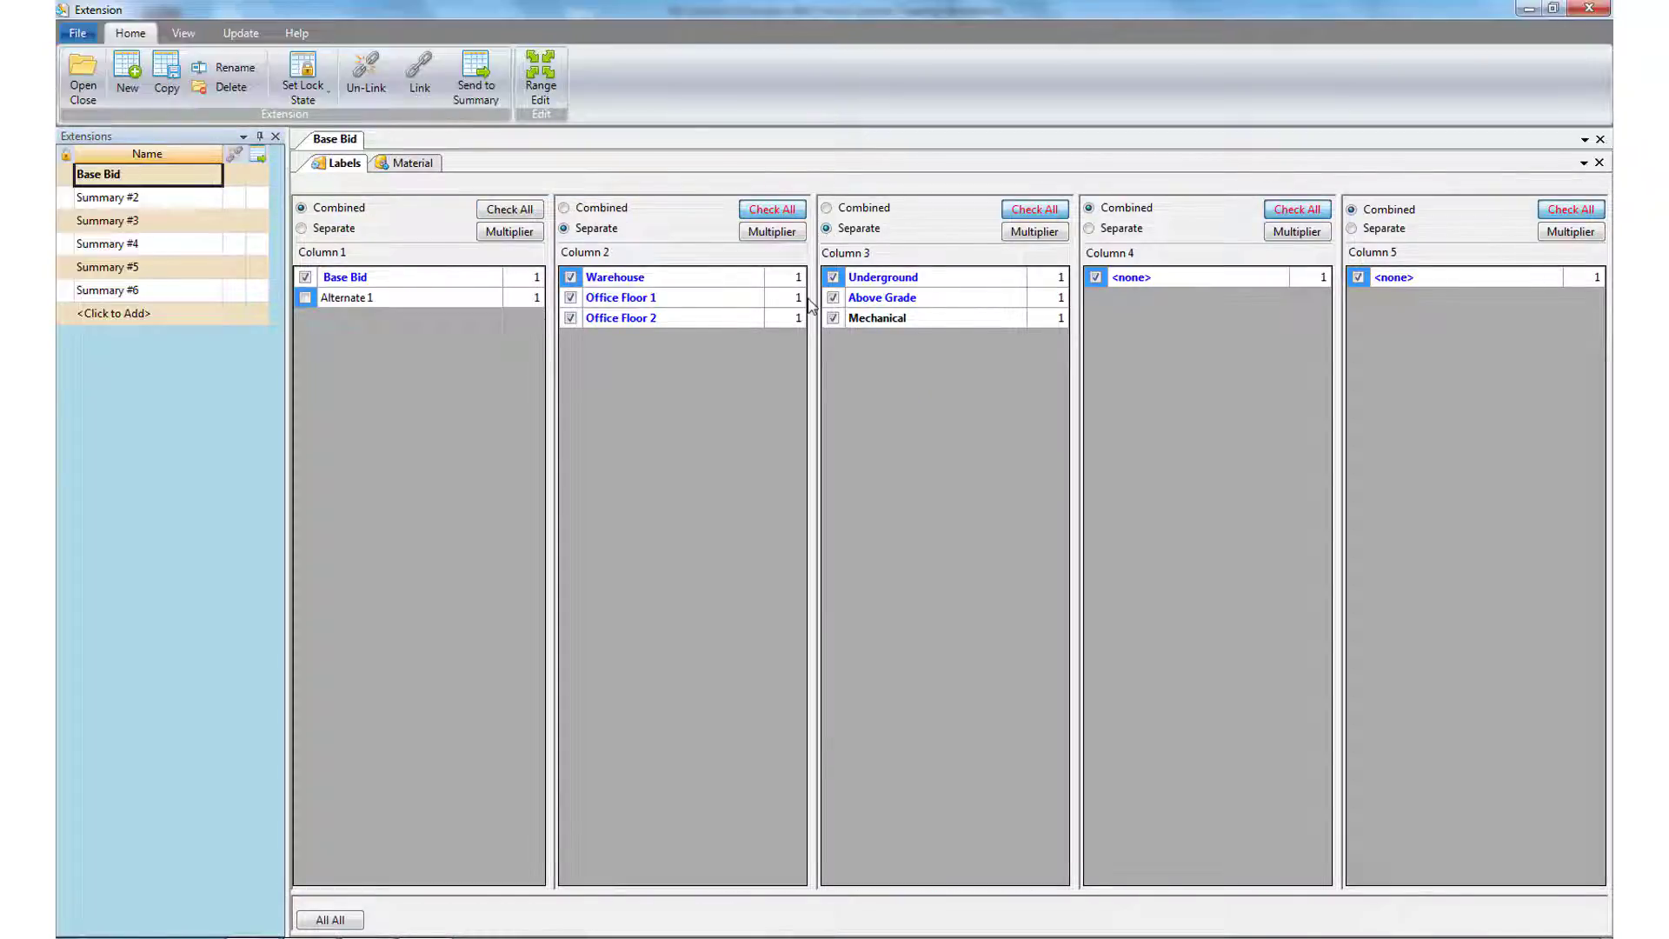
{"action": "left_click", "coordinate": [390, 163]}
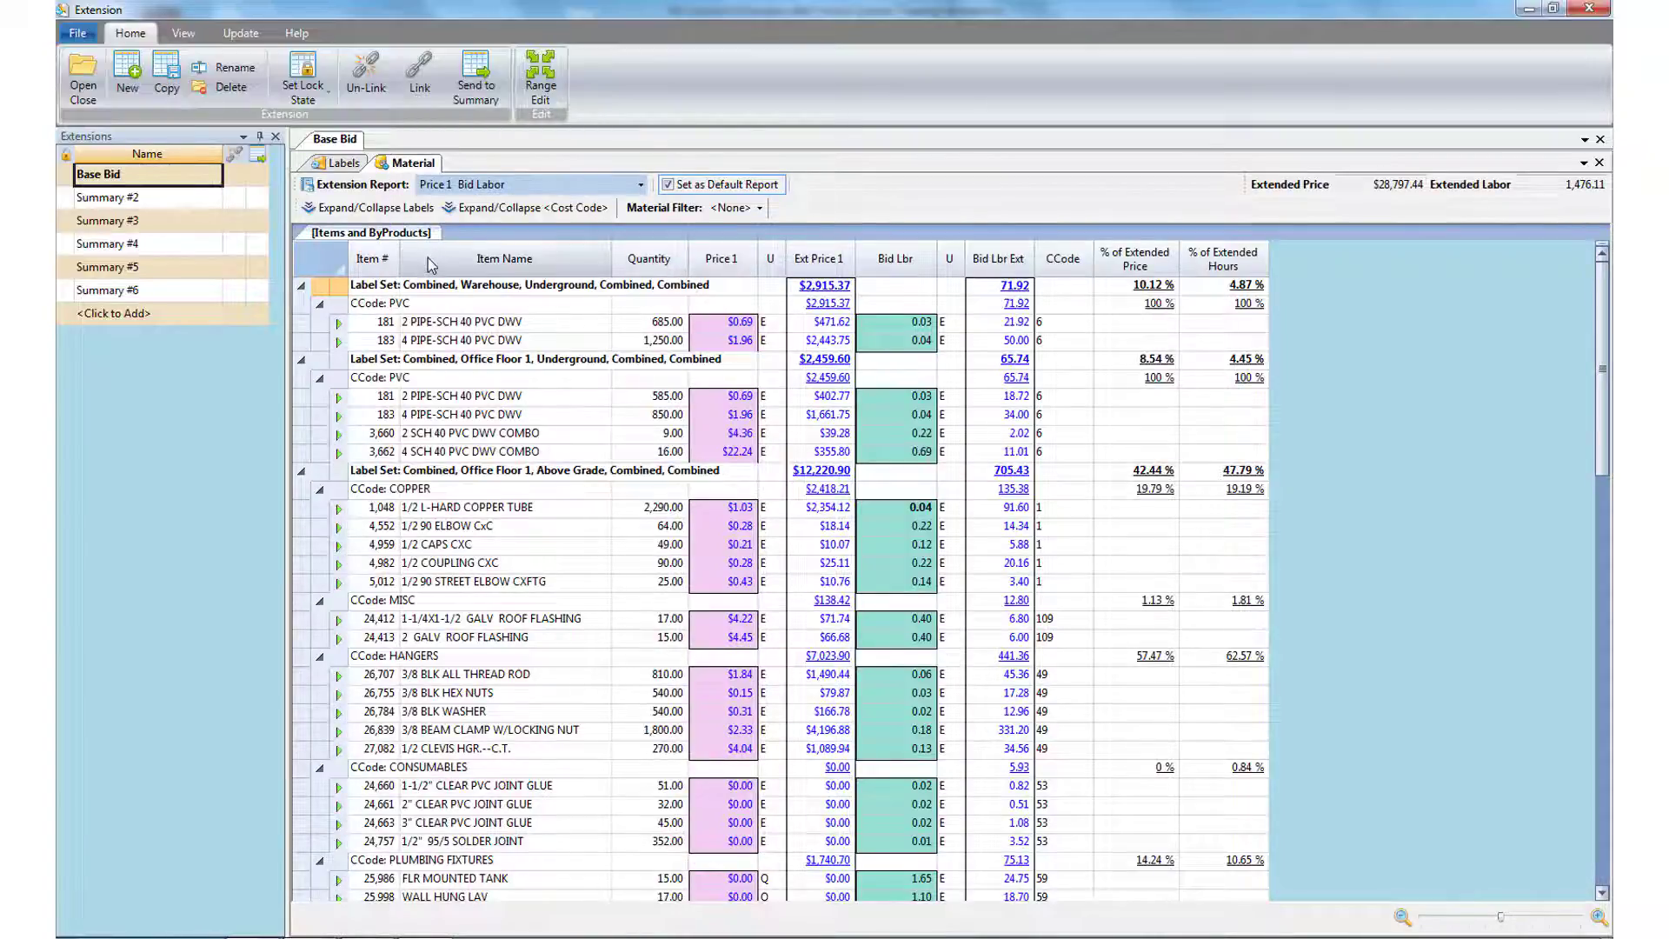
{"action": "left_click", "coordinate": [425, 211]}
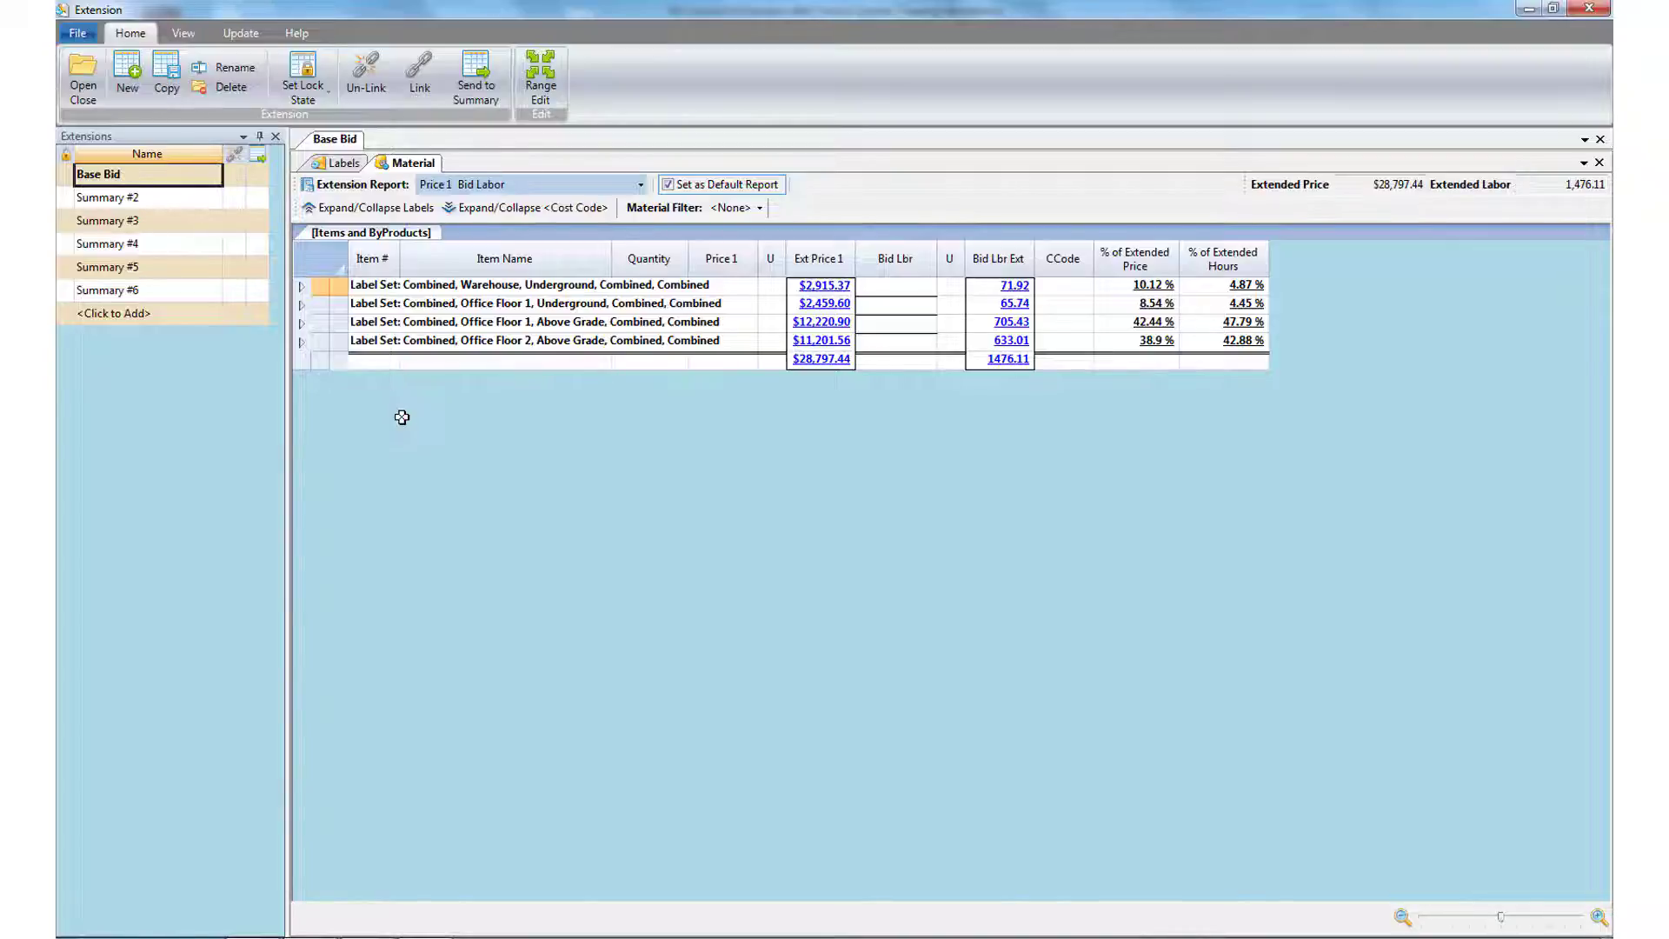
{"action": "left_click", "coordinate": [374, 209]}
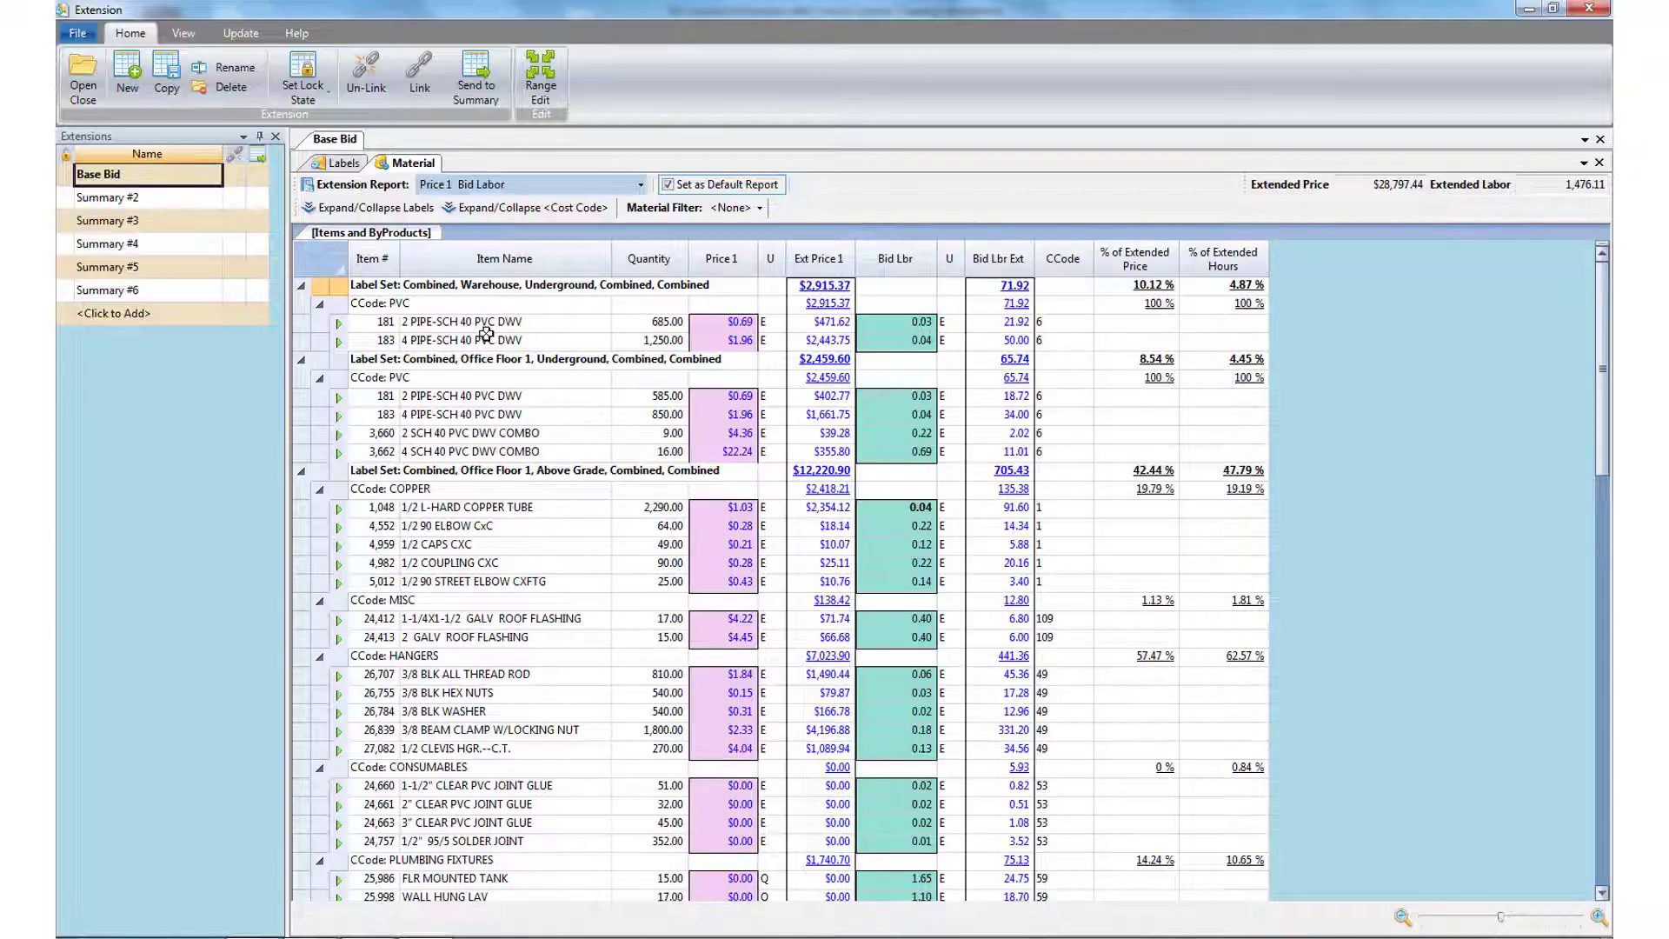
Open the Summary #2 extension and rename it as Offices
{"action": "left_click", "coordinate": [133, 198]}
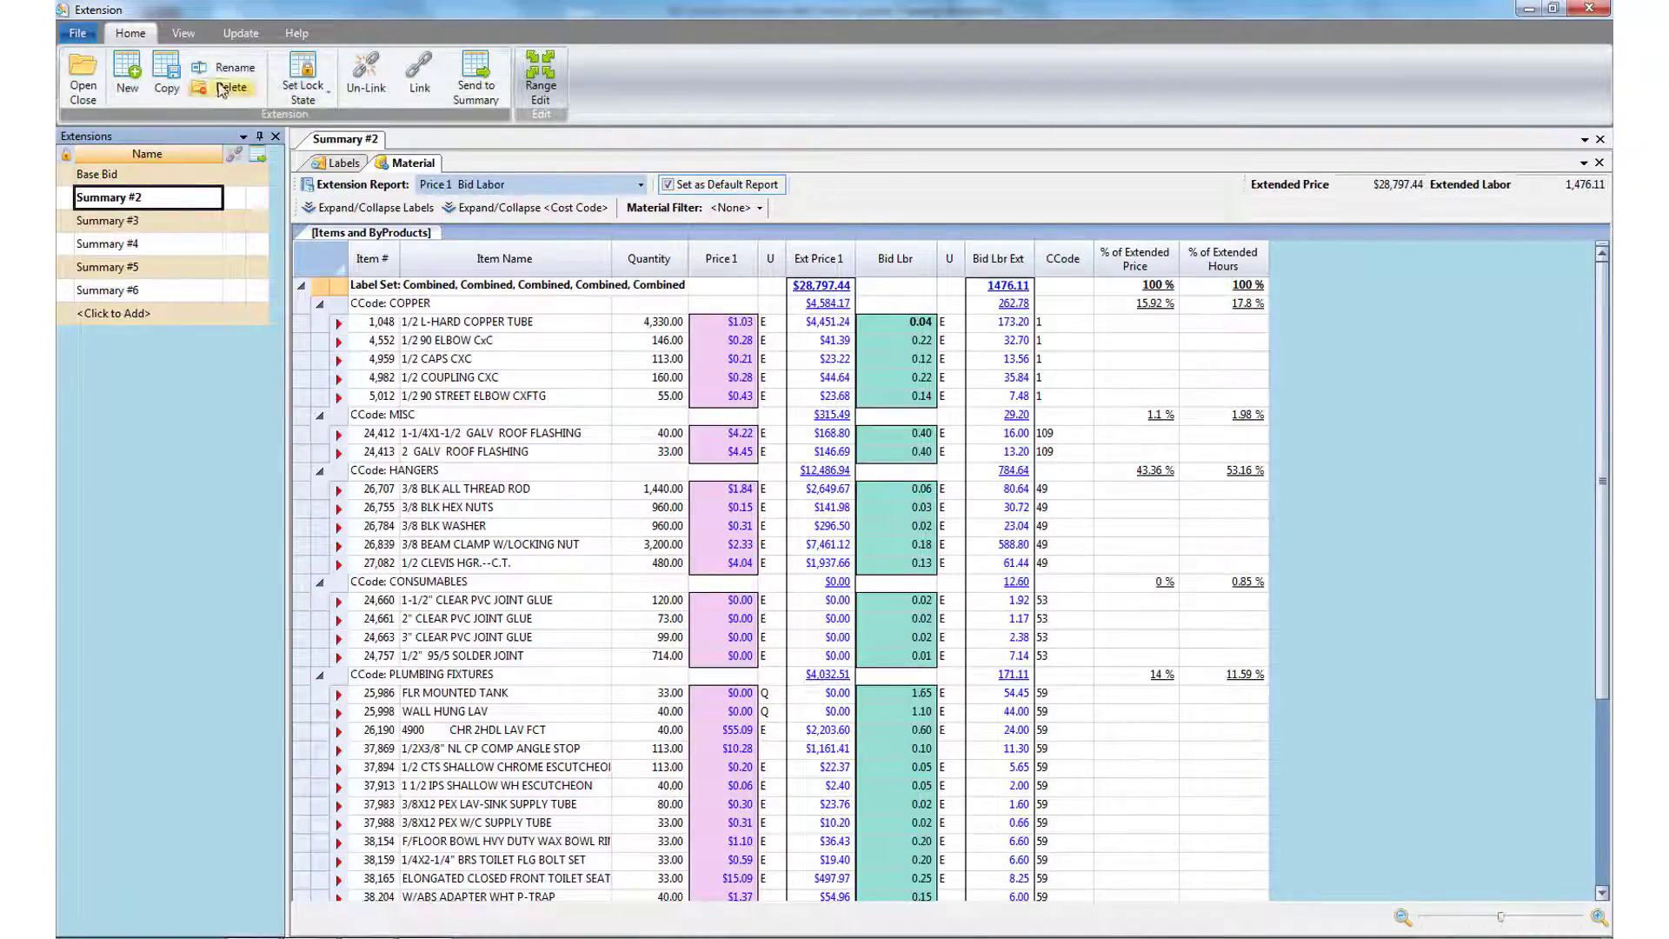
{"action": "left_click", "coordinate": [225, 73]}
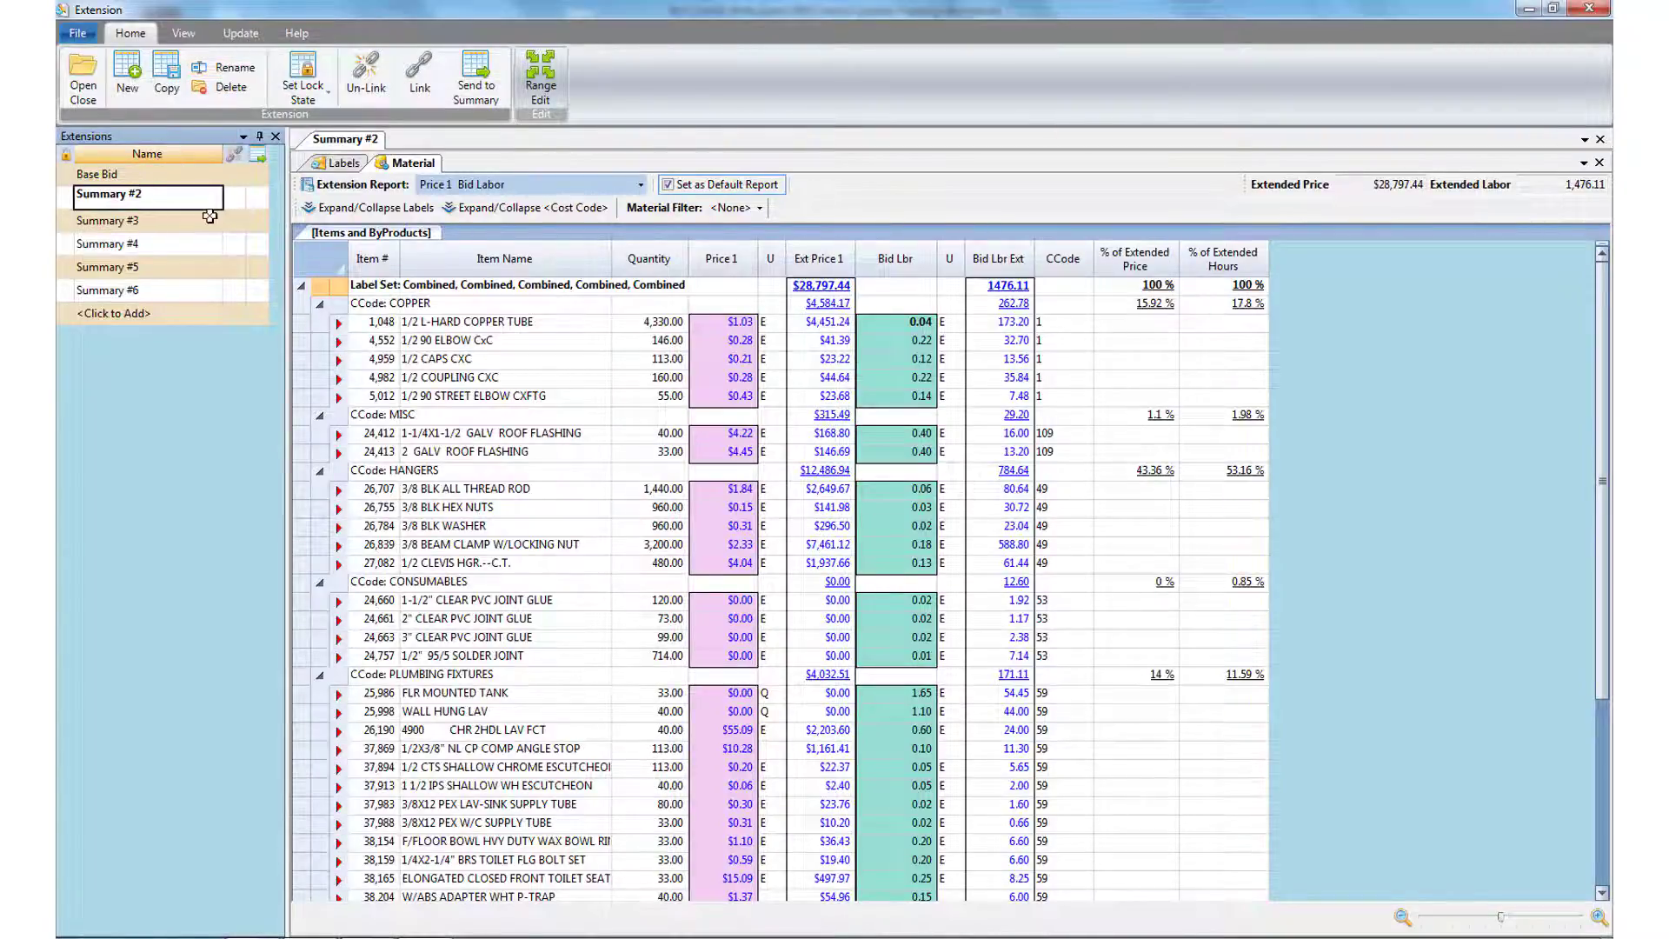
{"action": "key", "text": "BackSpace"}
{"action": "key", "text": "BackSpace"}
{"action": "key", "text": "BackSpace"}
{"action": "key", "text": "BackSpace"}
{"action": "key", "text": "BackSpace"}
{"action": "type", "text": "Offices"}
{"action": "key", "text": "Return"}
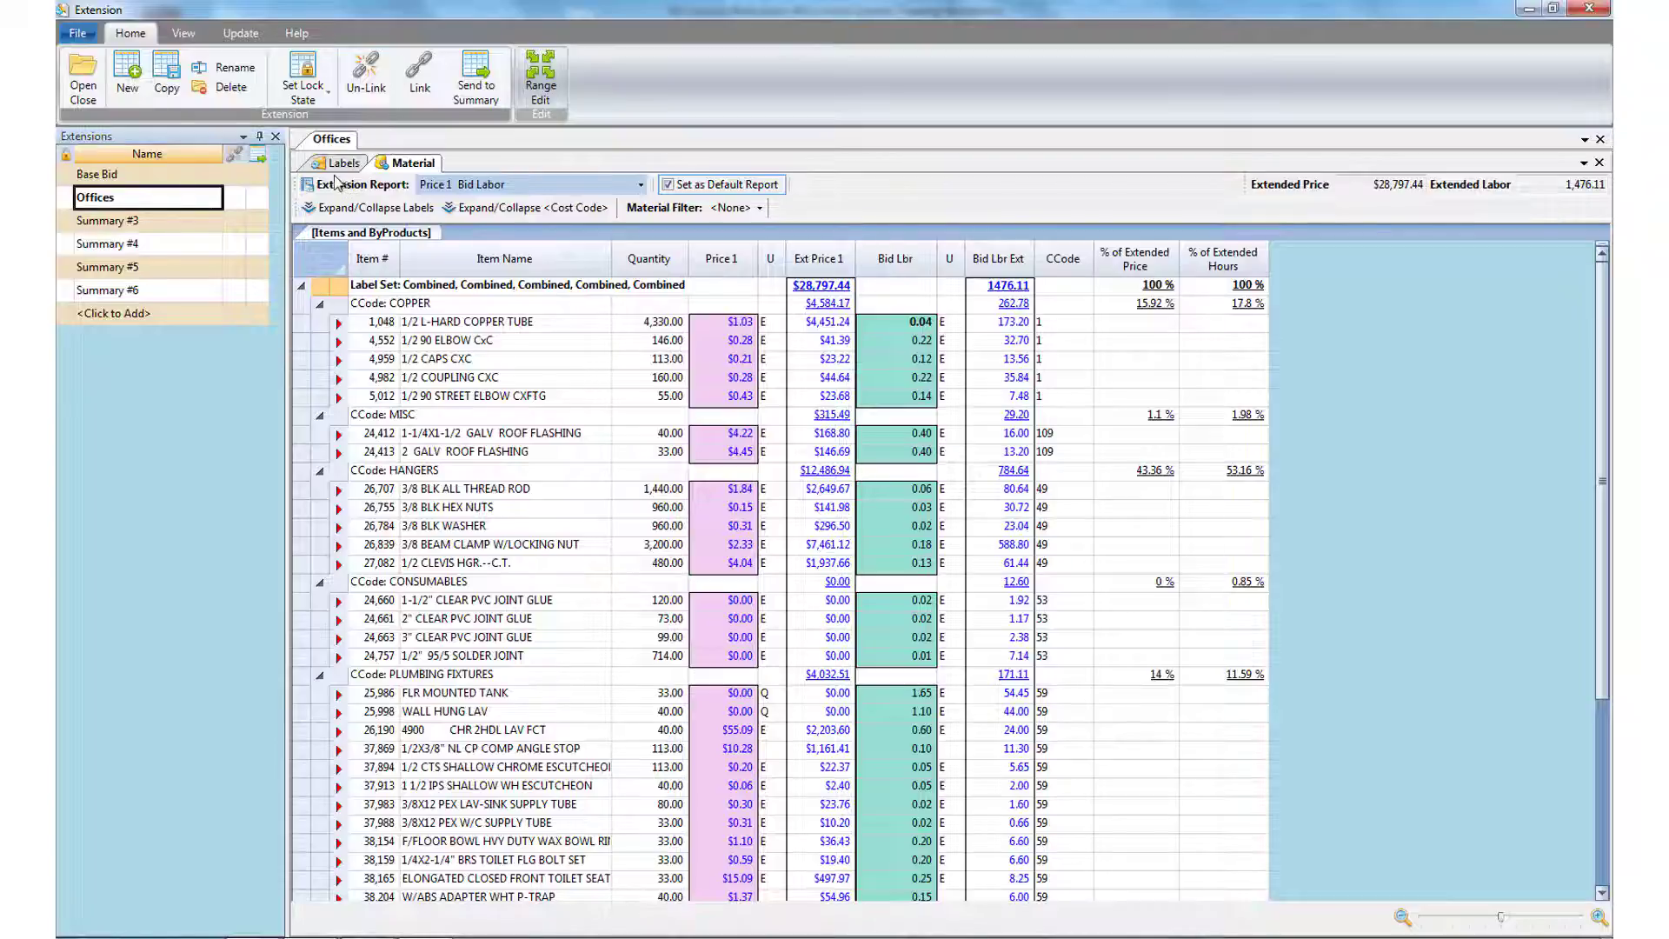
Exclude the Alternate 1 and Warehouse labels from the Offices extension and show its material report
{"action": "left_click", "coordinate": [343, 163]}
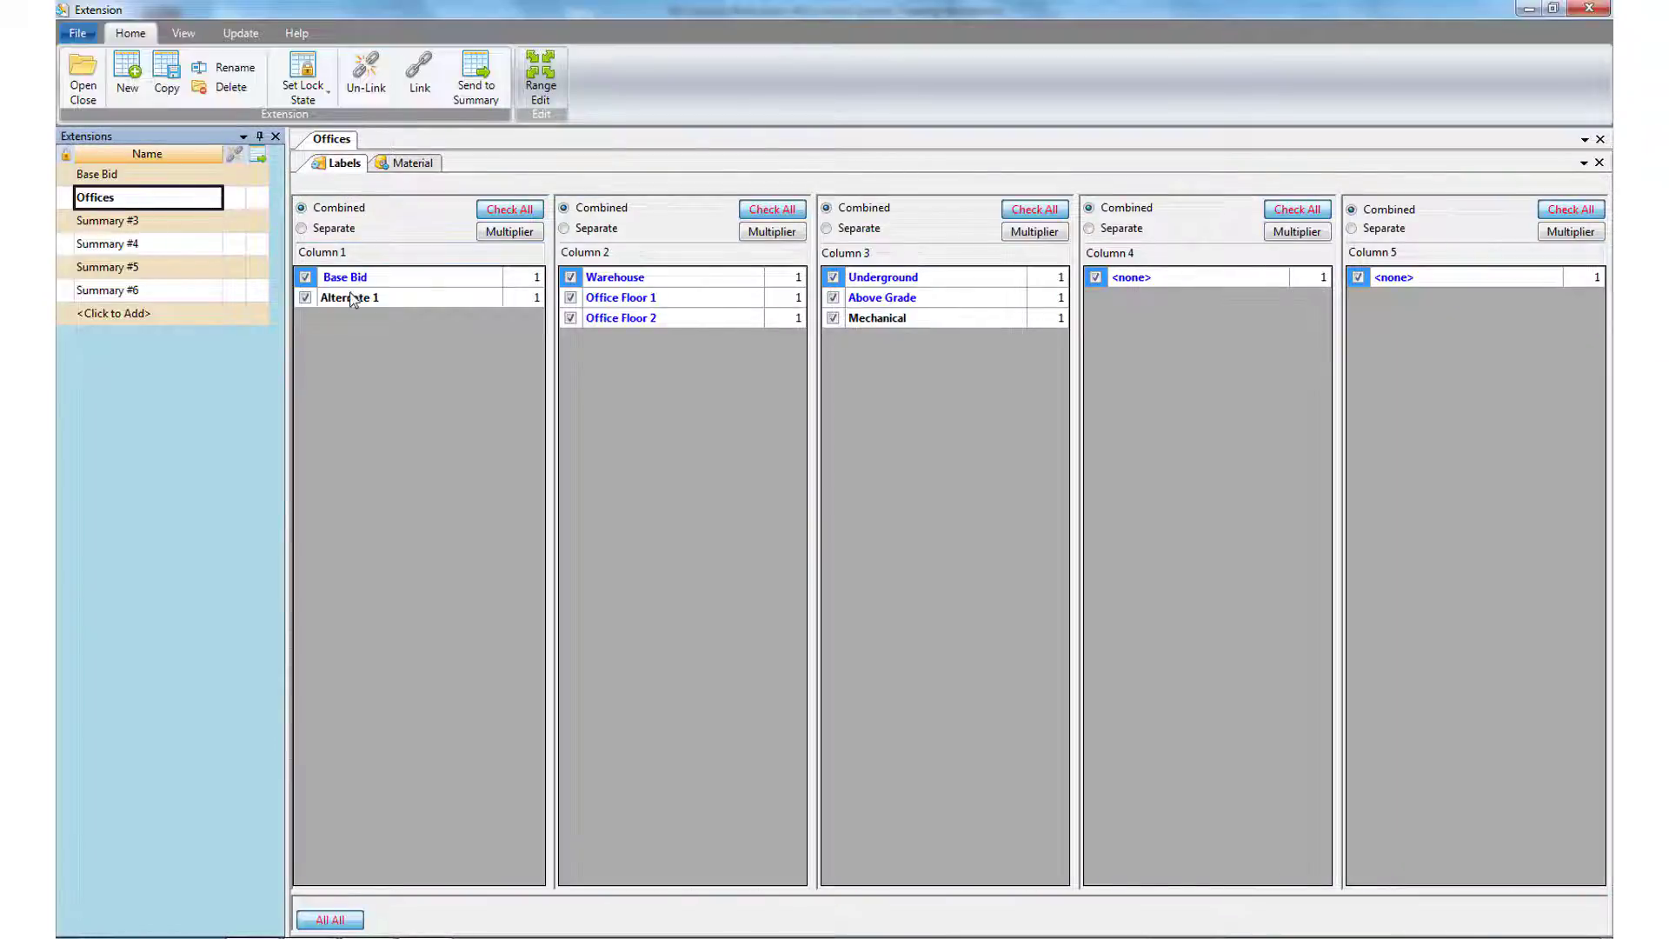
{"action": "left_click", "coordinate": [314, 309]}
{"action": "left_click", "coordinate": [310, 303]}
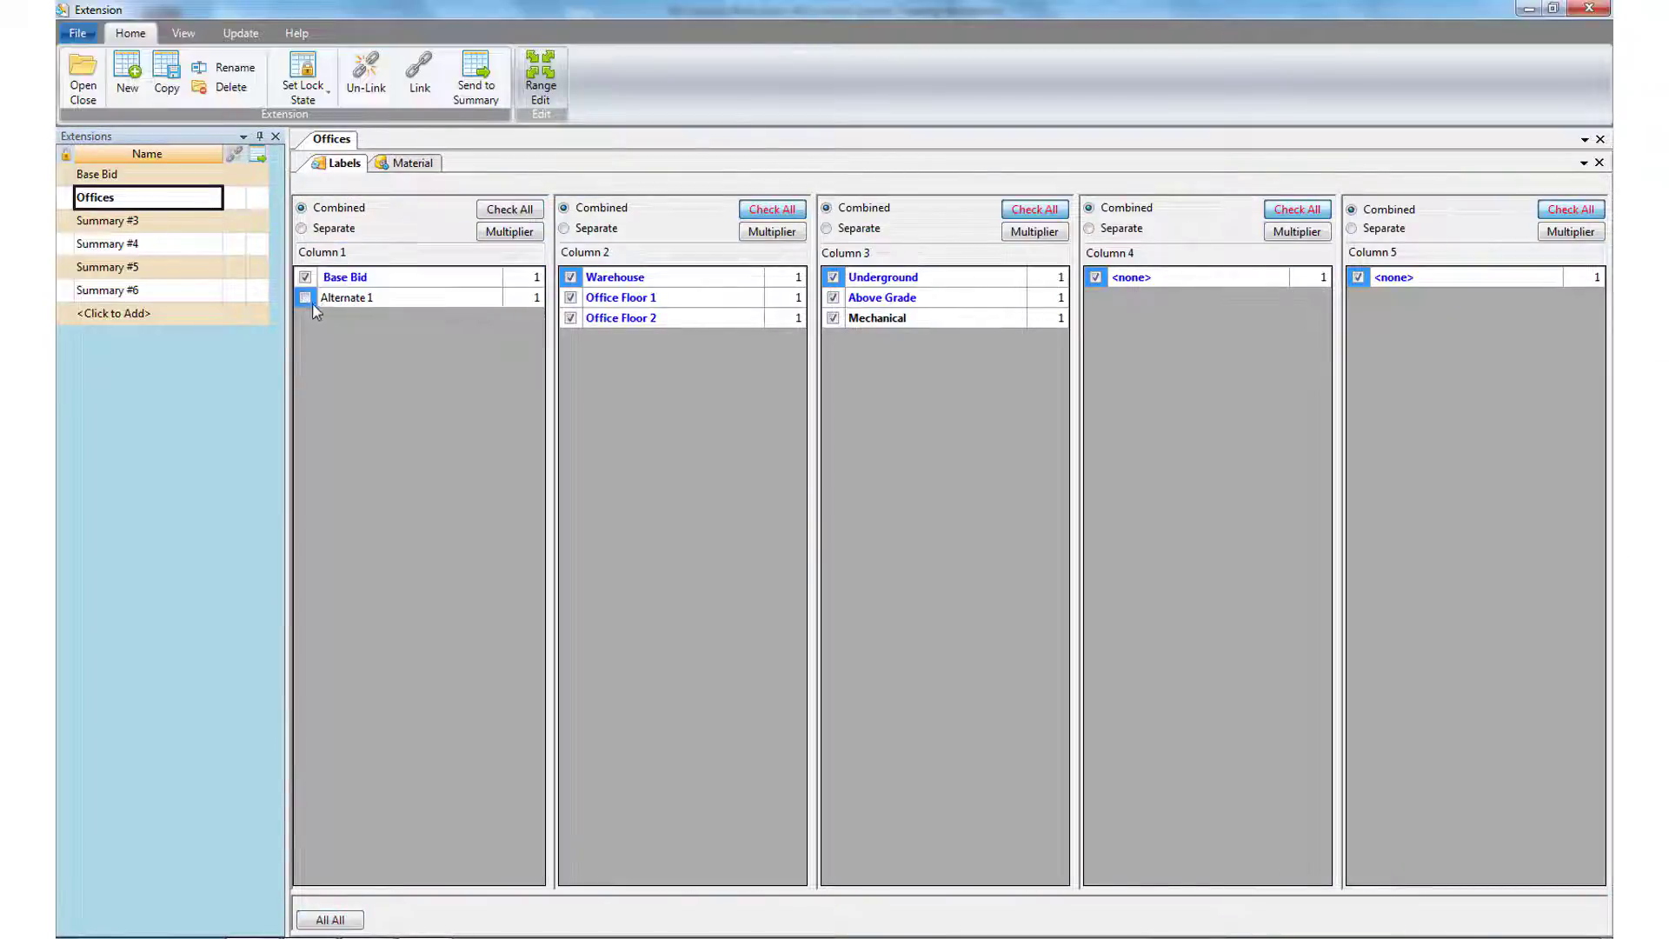
{"action": "left_click", "coordinate": [570, 277]}
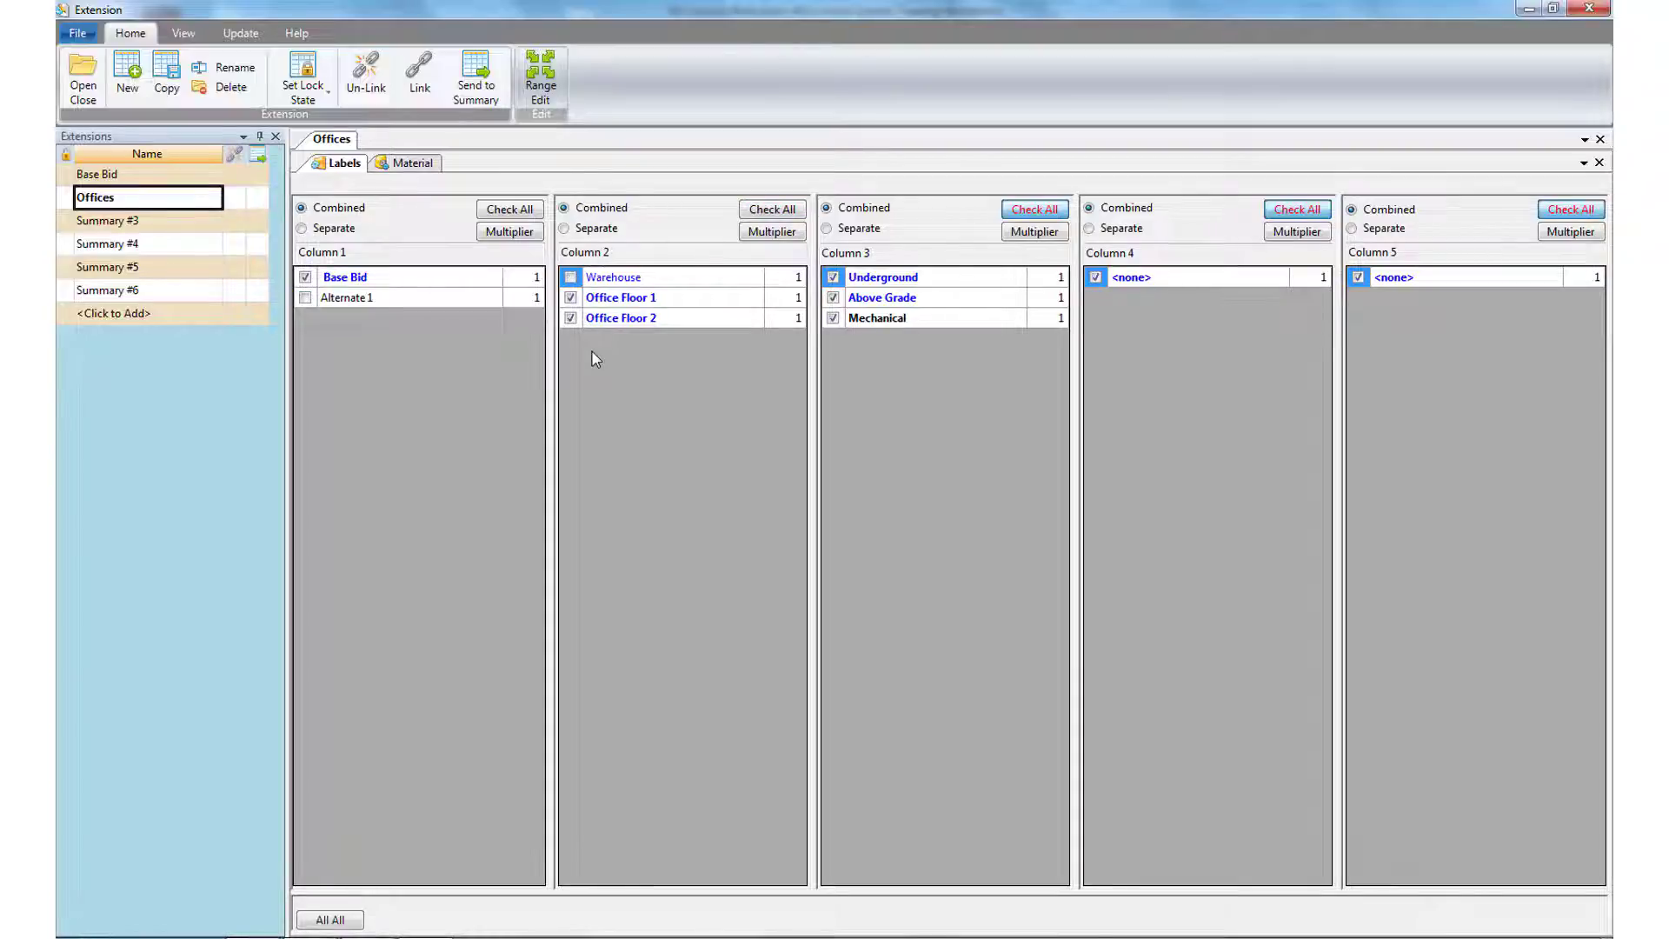
{"action": "left_click", "coordinate": [417, 165]}
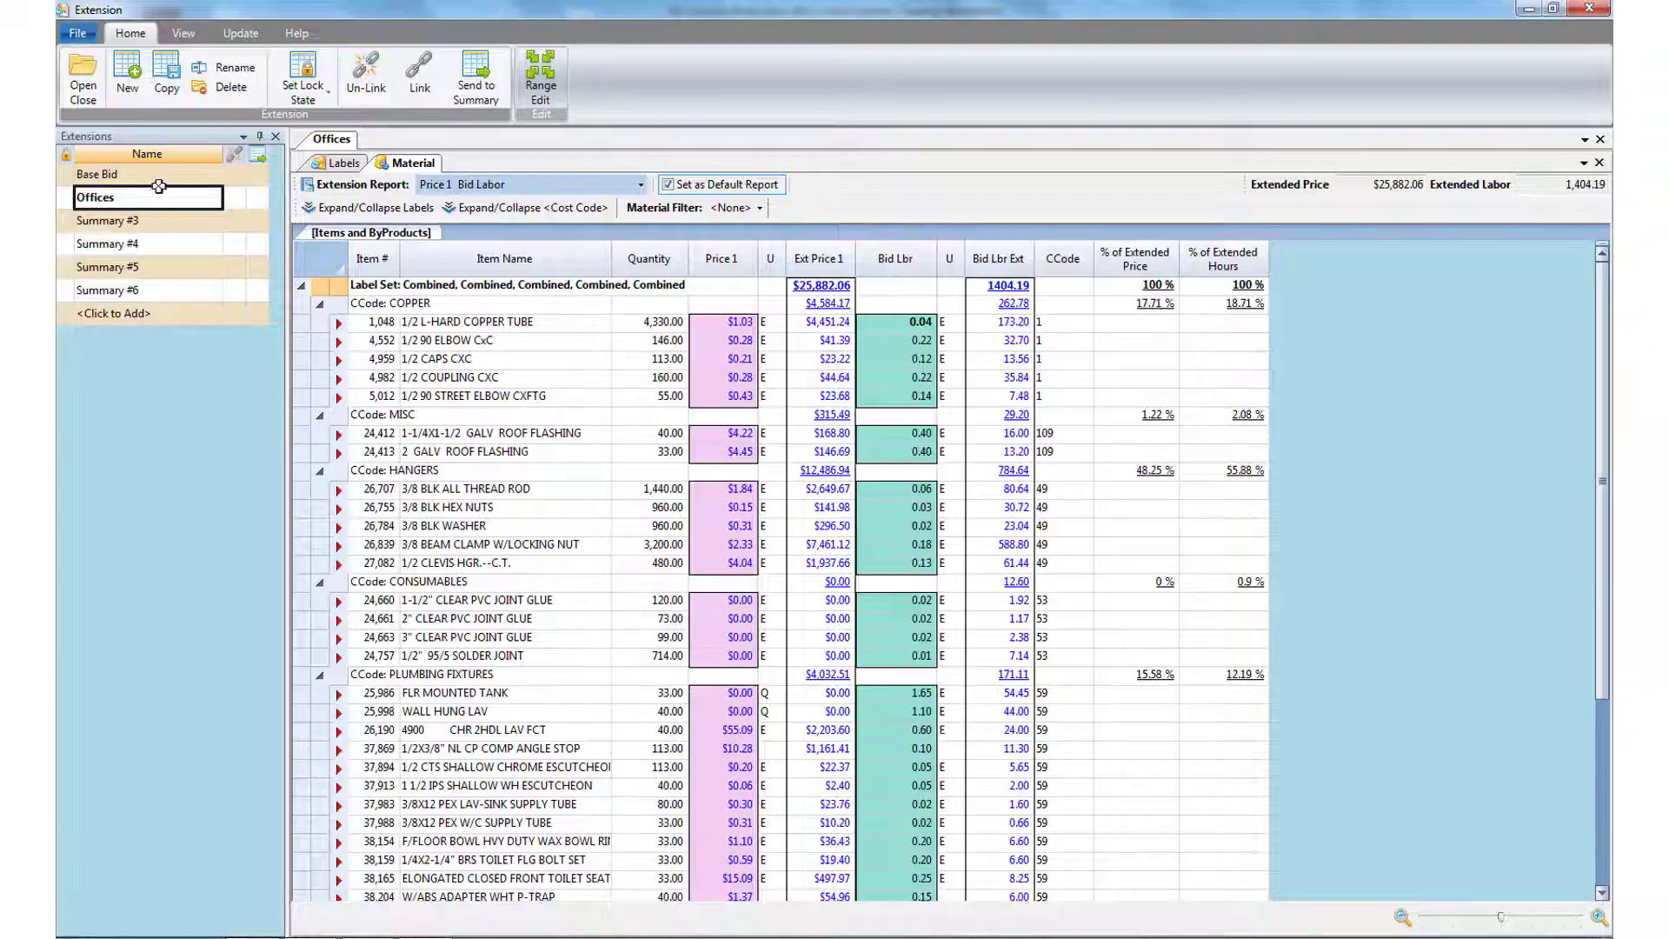
Compare the material reports and extended totals of the Base Bid and Offices extensions by switching between them
{"action": "double_click", "coordinate": [153, 178]}
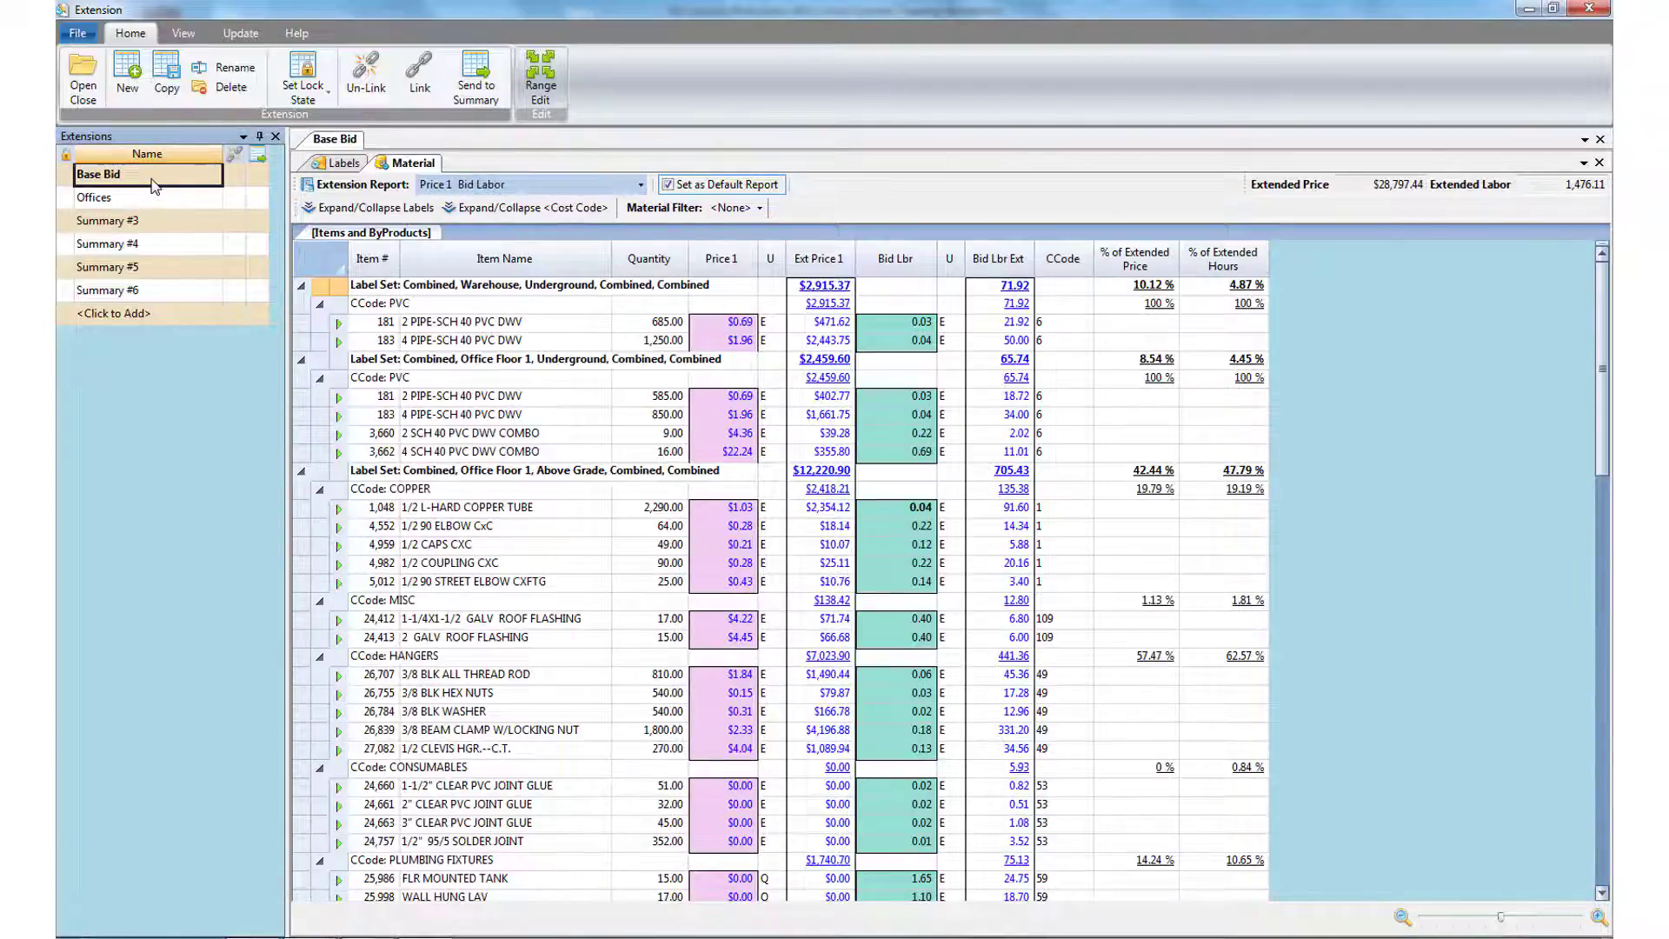
{"action": "double_click", "coordinate": [146, 201]}
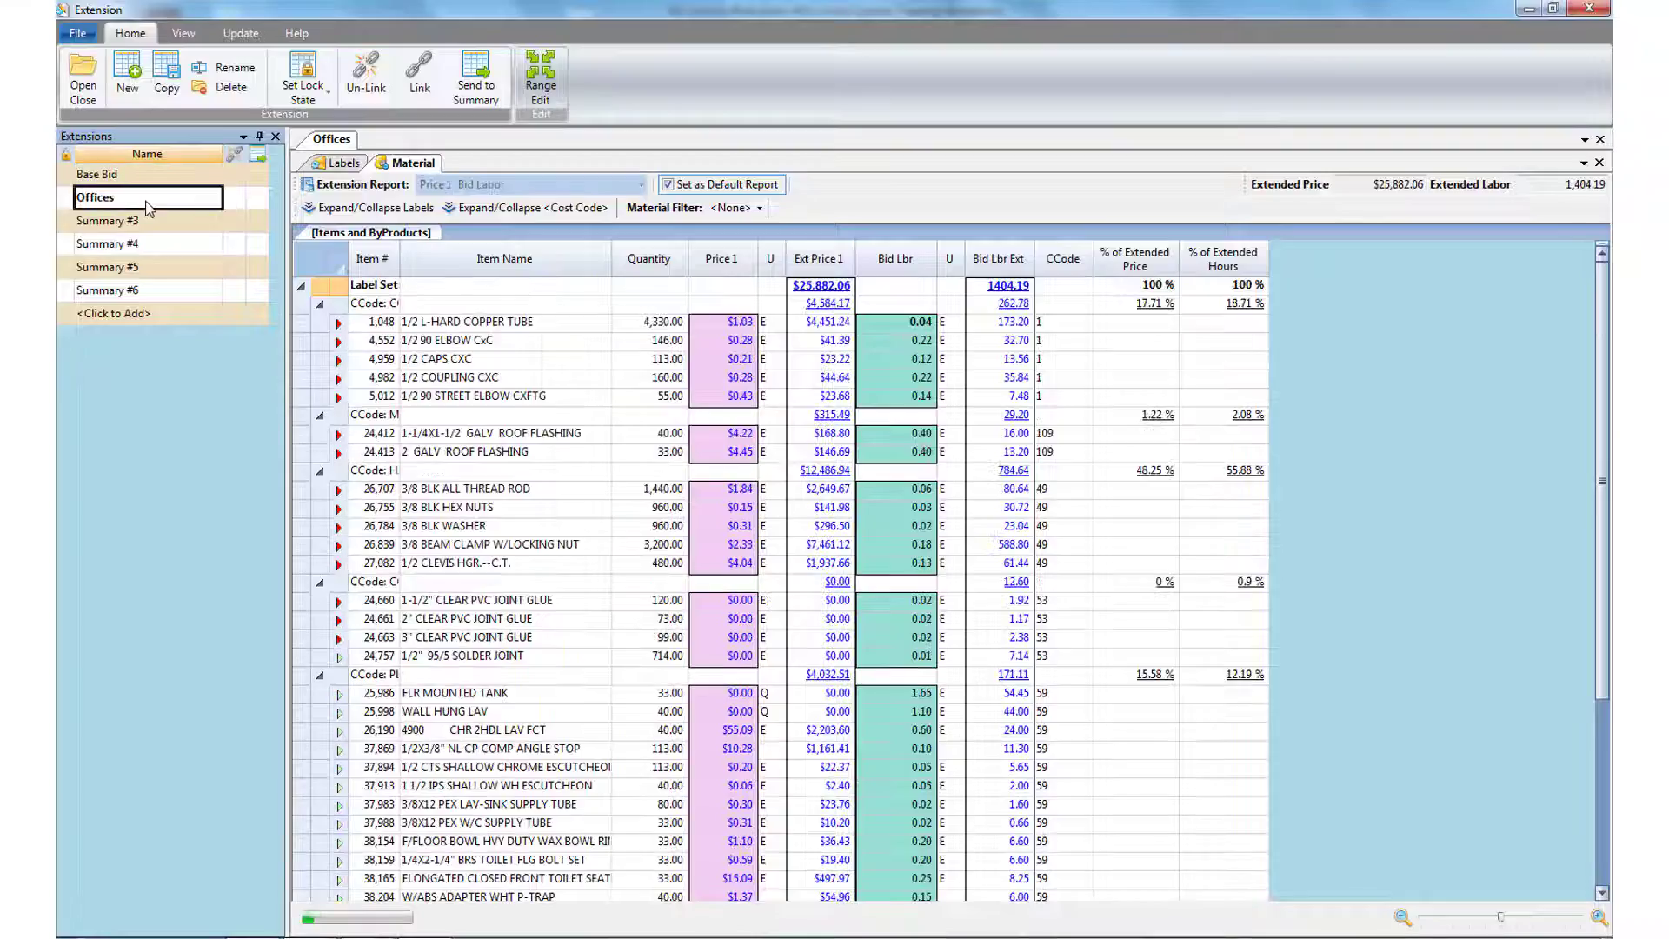
{"action": "double_click", "coordinate": [144, 178]}
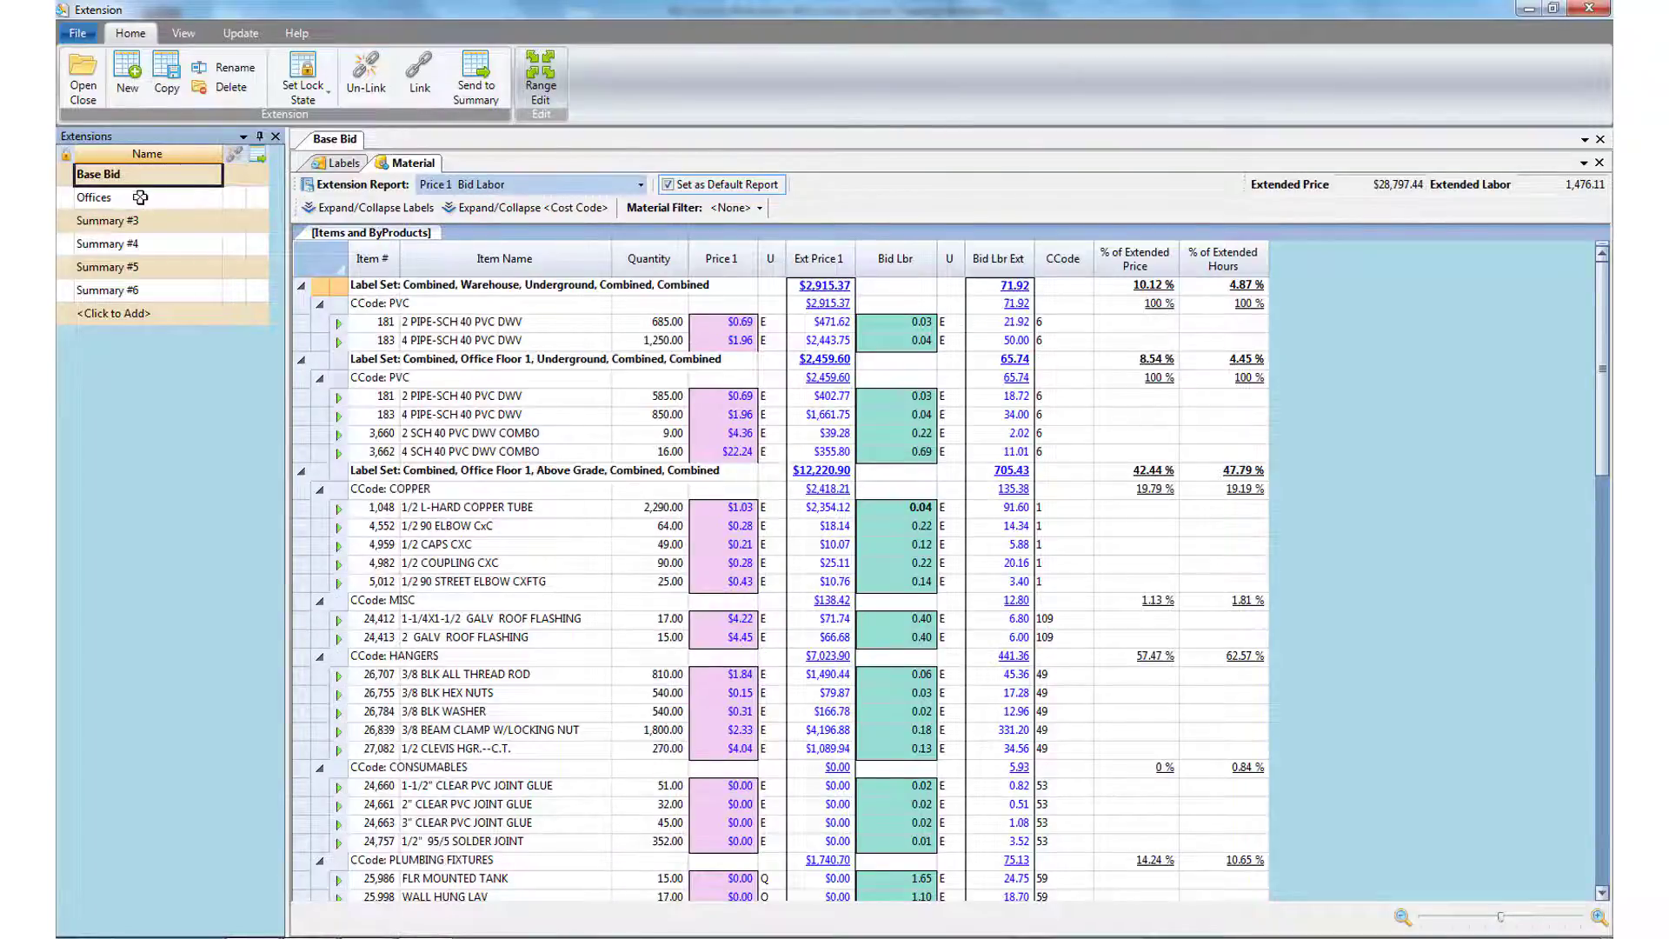
{"action": "double_click", "coordinate": [142, 201]}
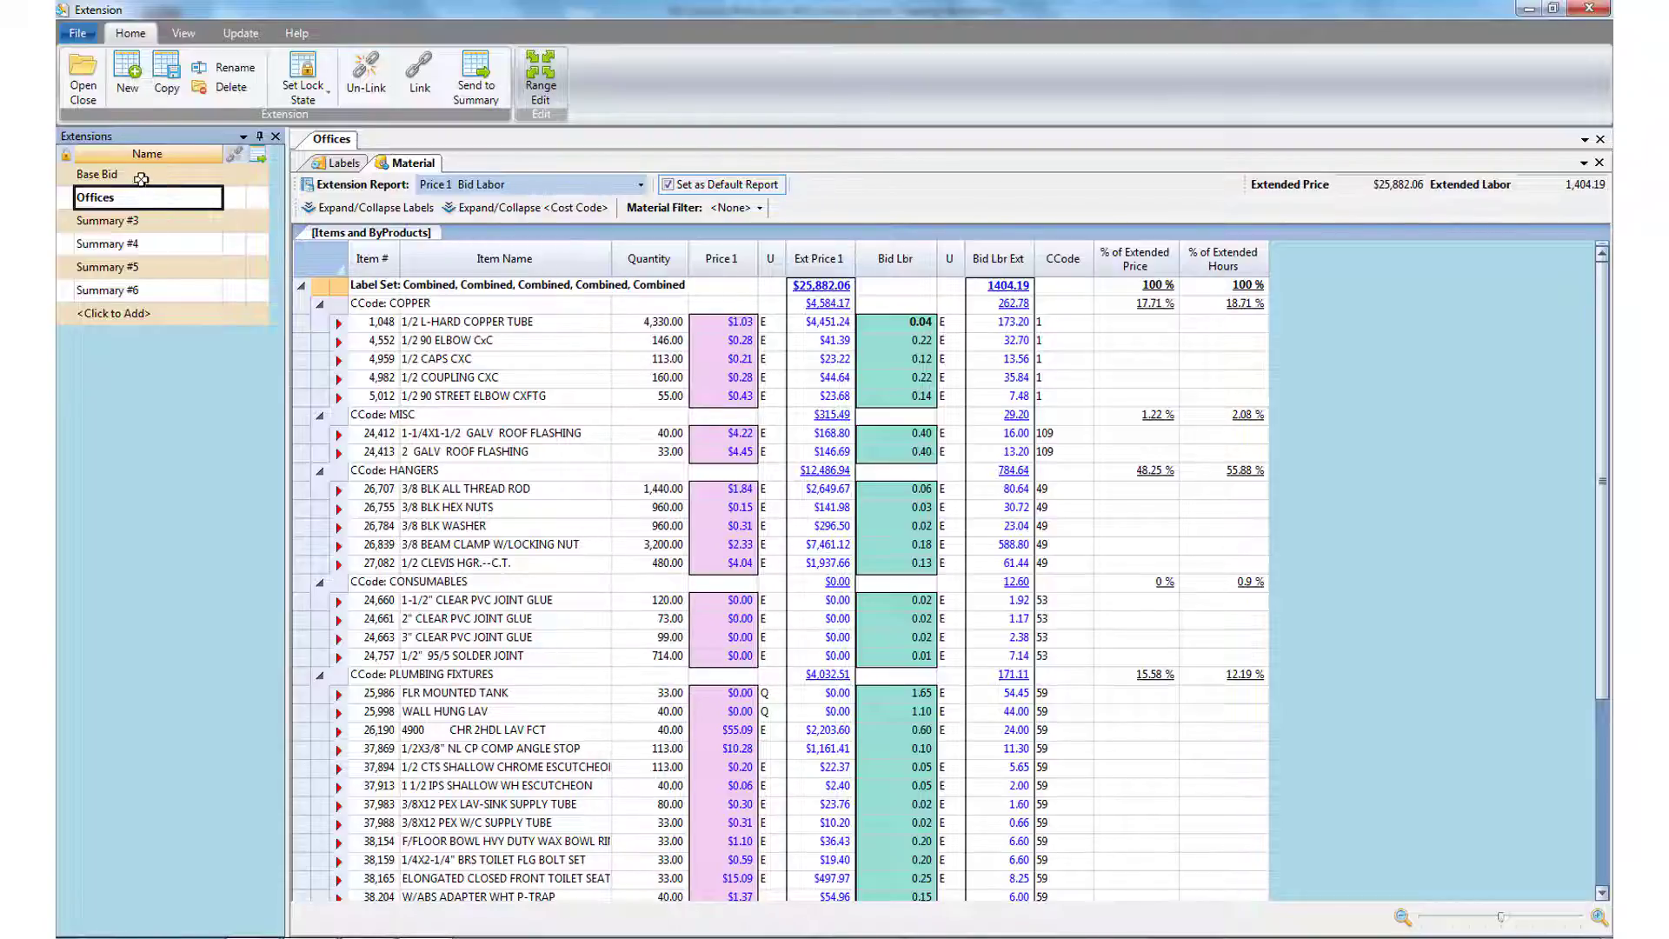
Open the Base Bid extension and send it to the bid summary
{"action": "double_click", "coordinate": [142, 175]}
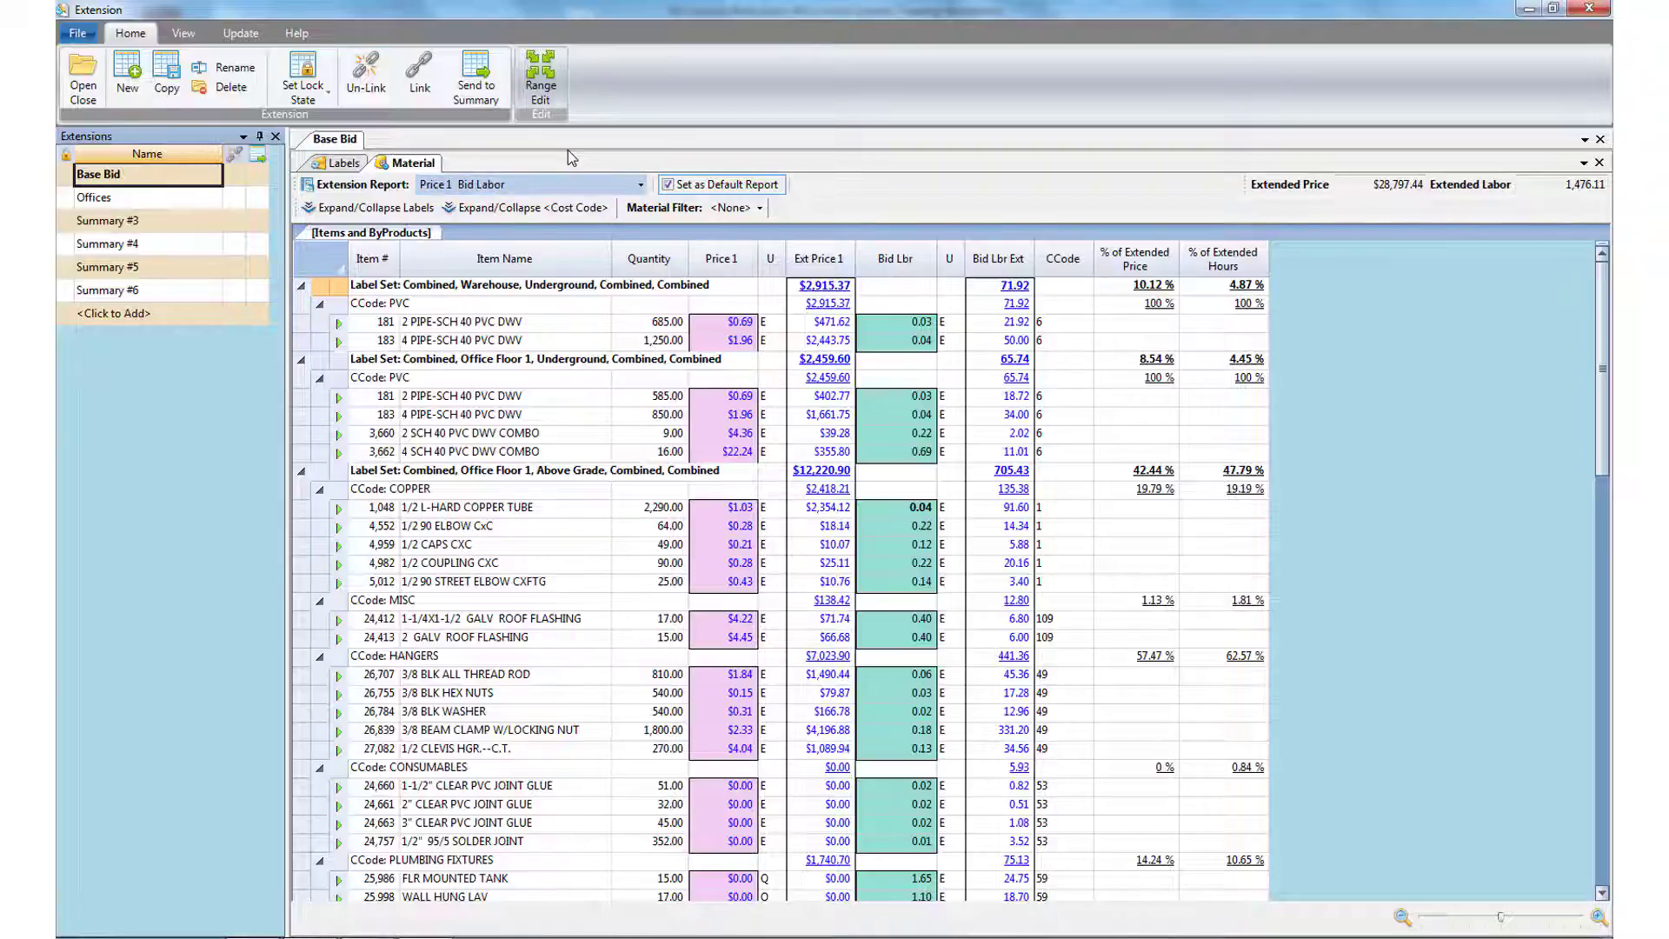
{"action": "left_click", "coordinate": [484, 77]}
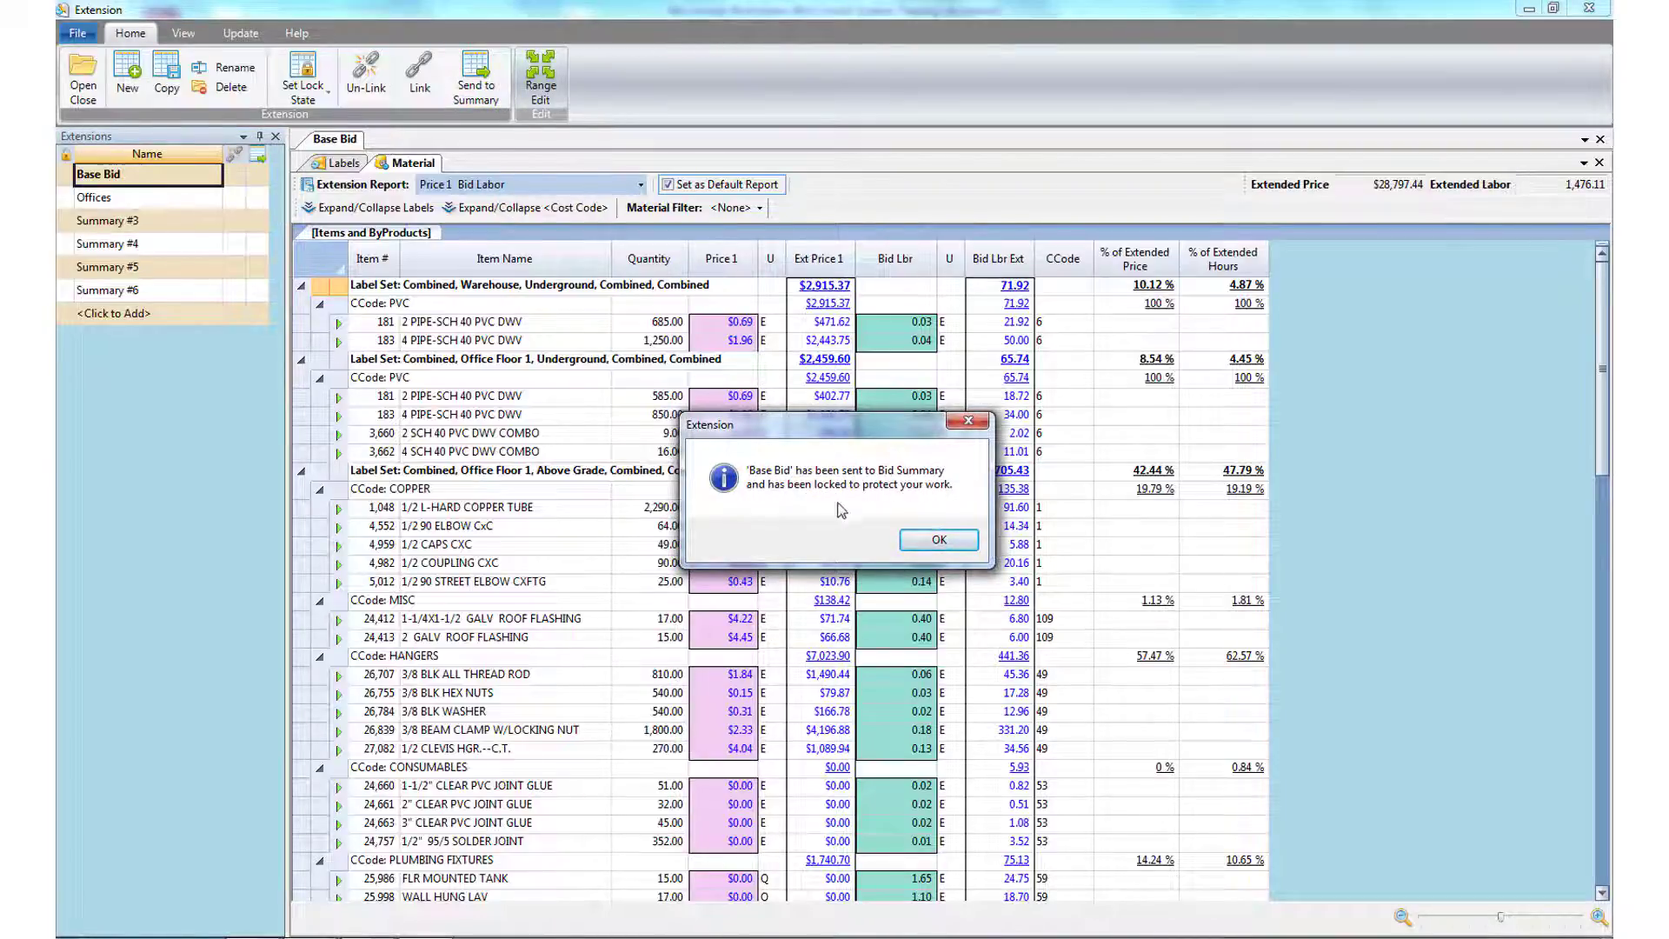
{"action": "left_click", "coordinate": [913, 546]}
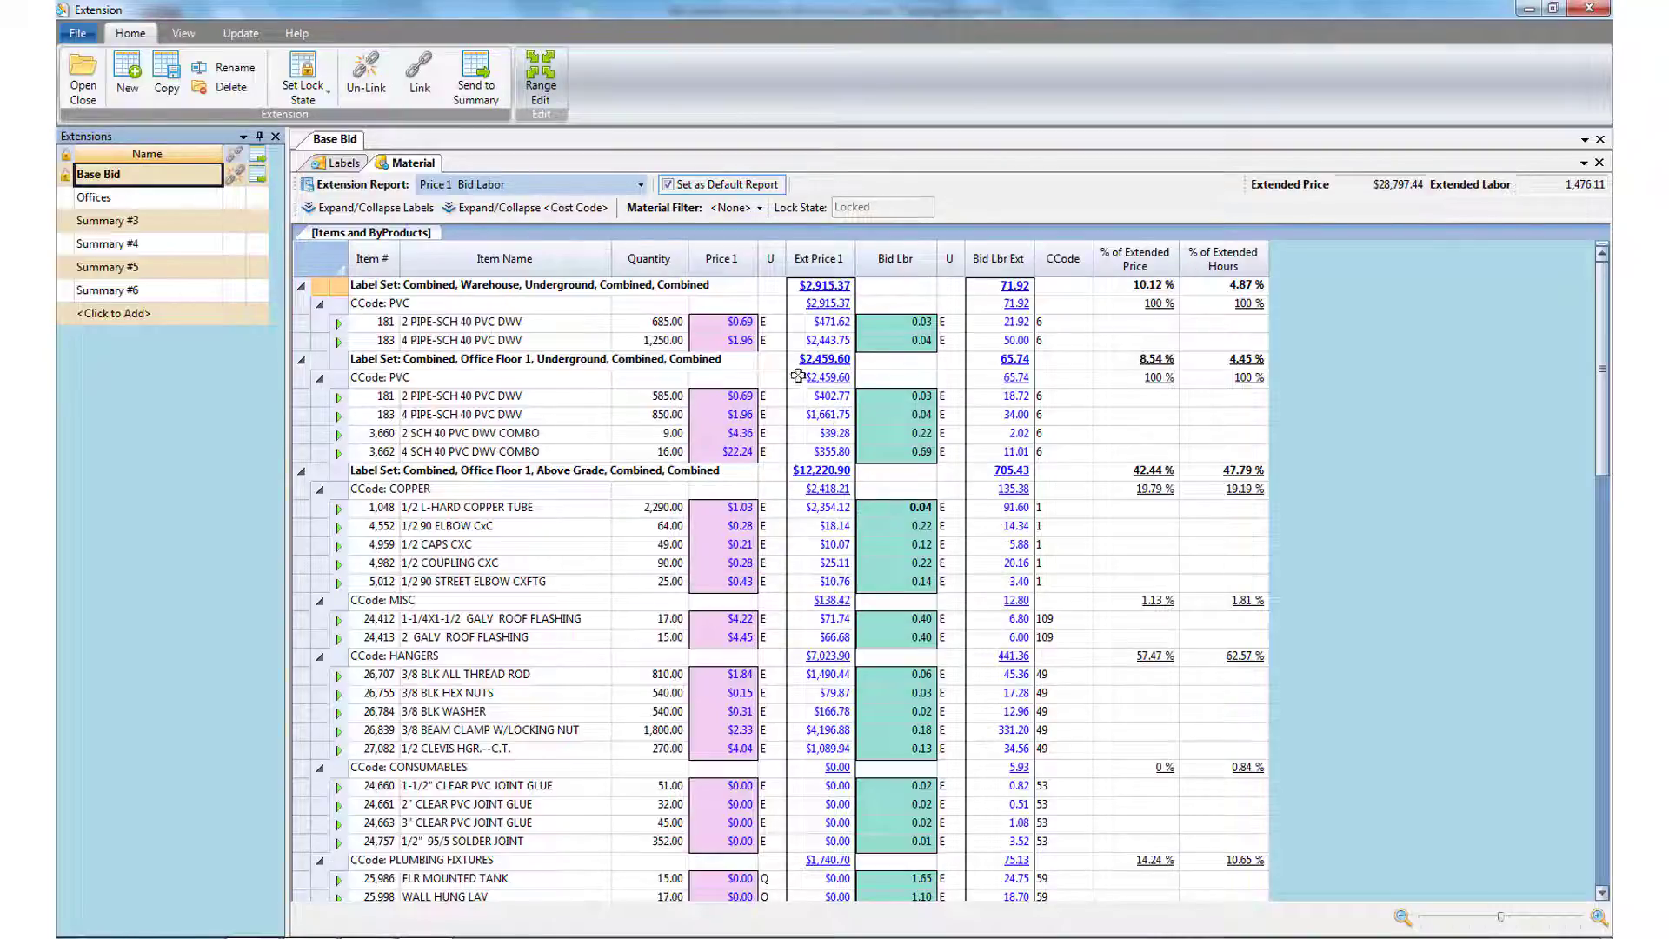
Un-link the Offices extension from the database and takeoff
{"action": "left_click", "coordinate": [156, 198]}
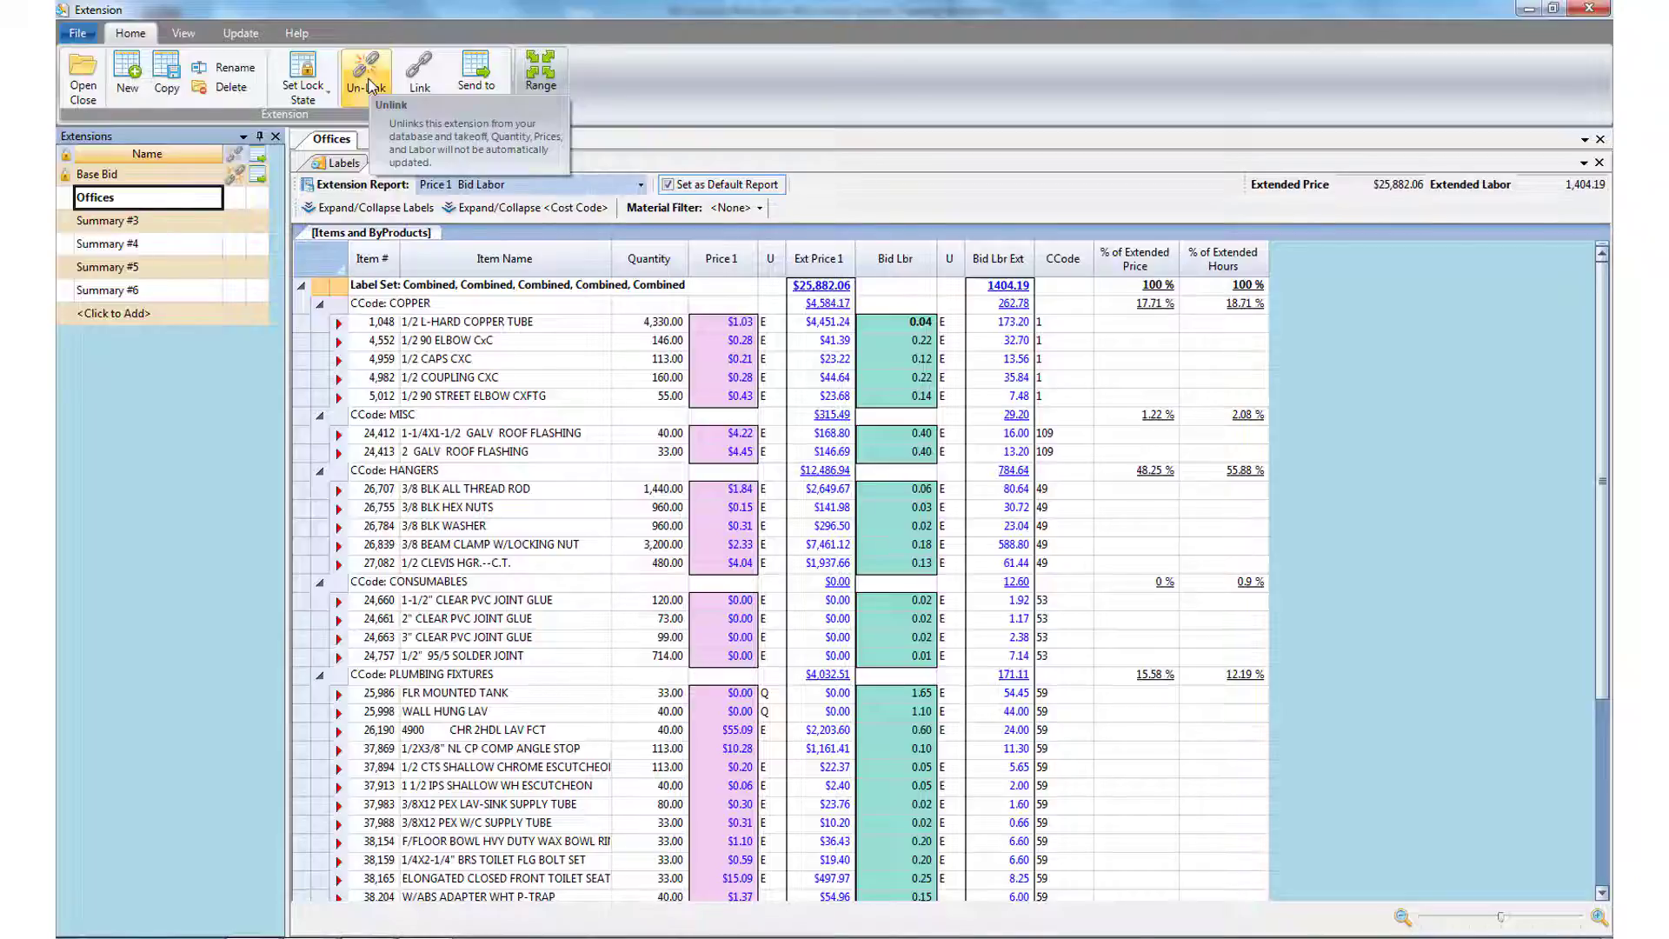
{"action": "left_click", "coordinate": [369, 85]}
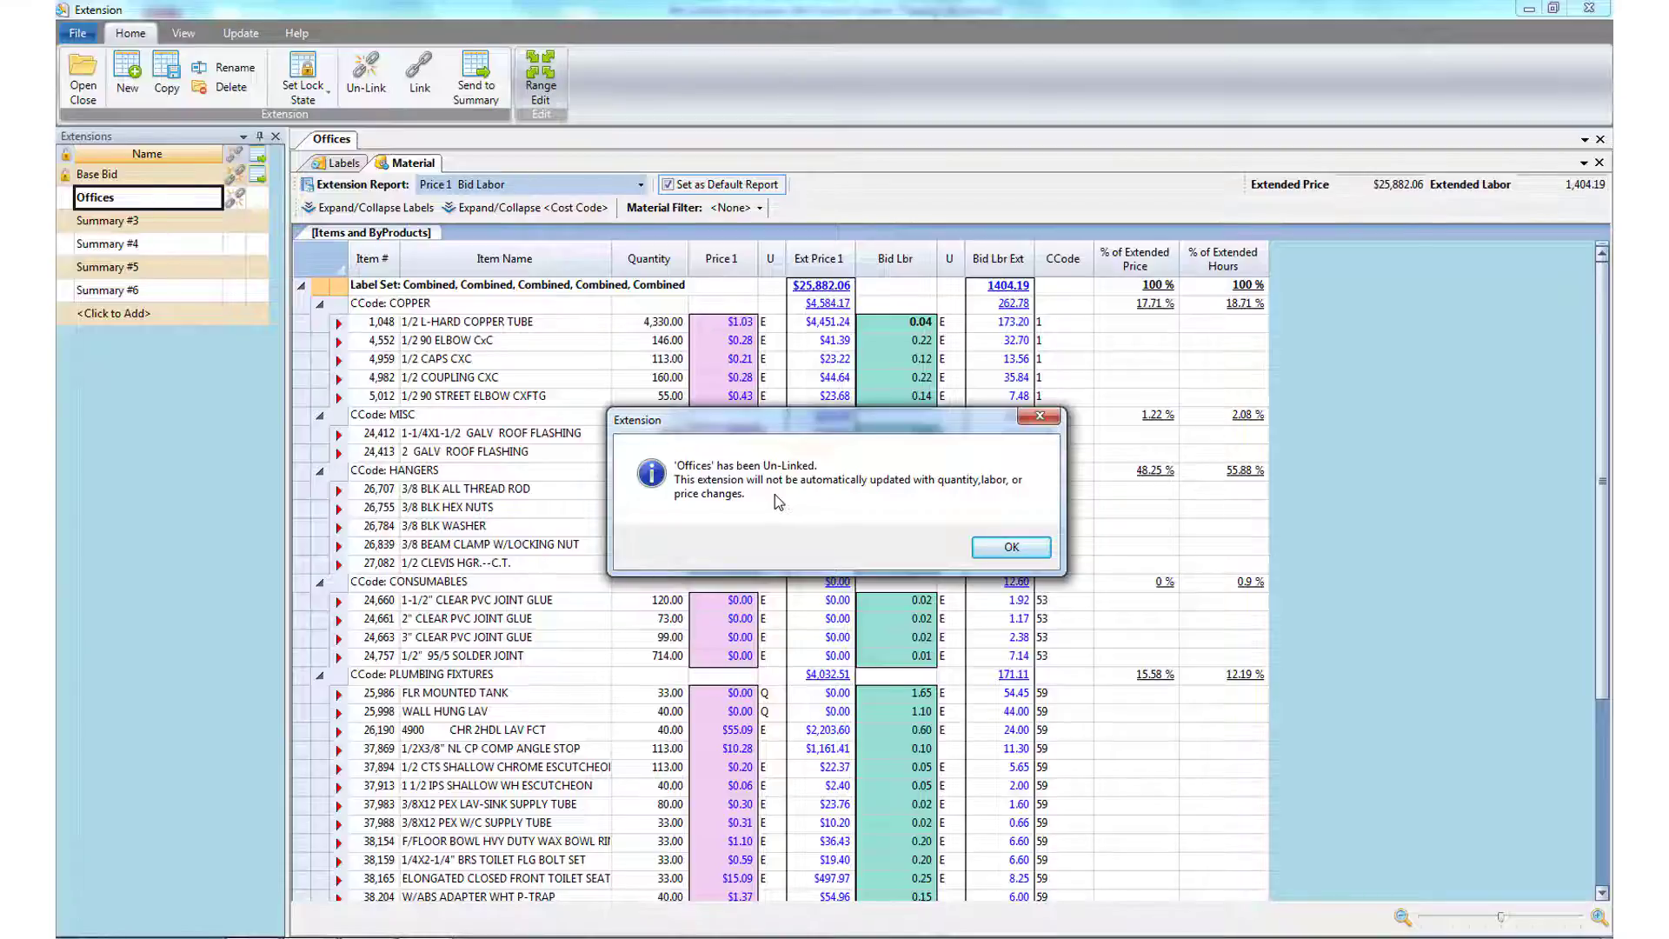
{"action": "left_click", "coordinate": [1010, 550]}
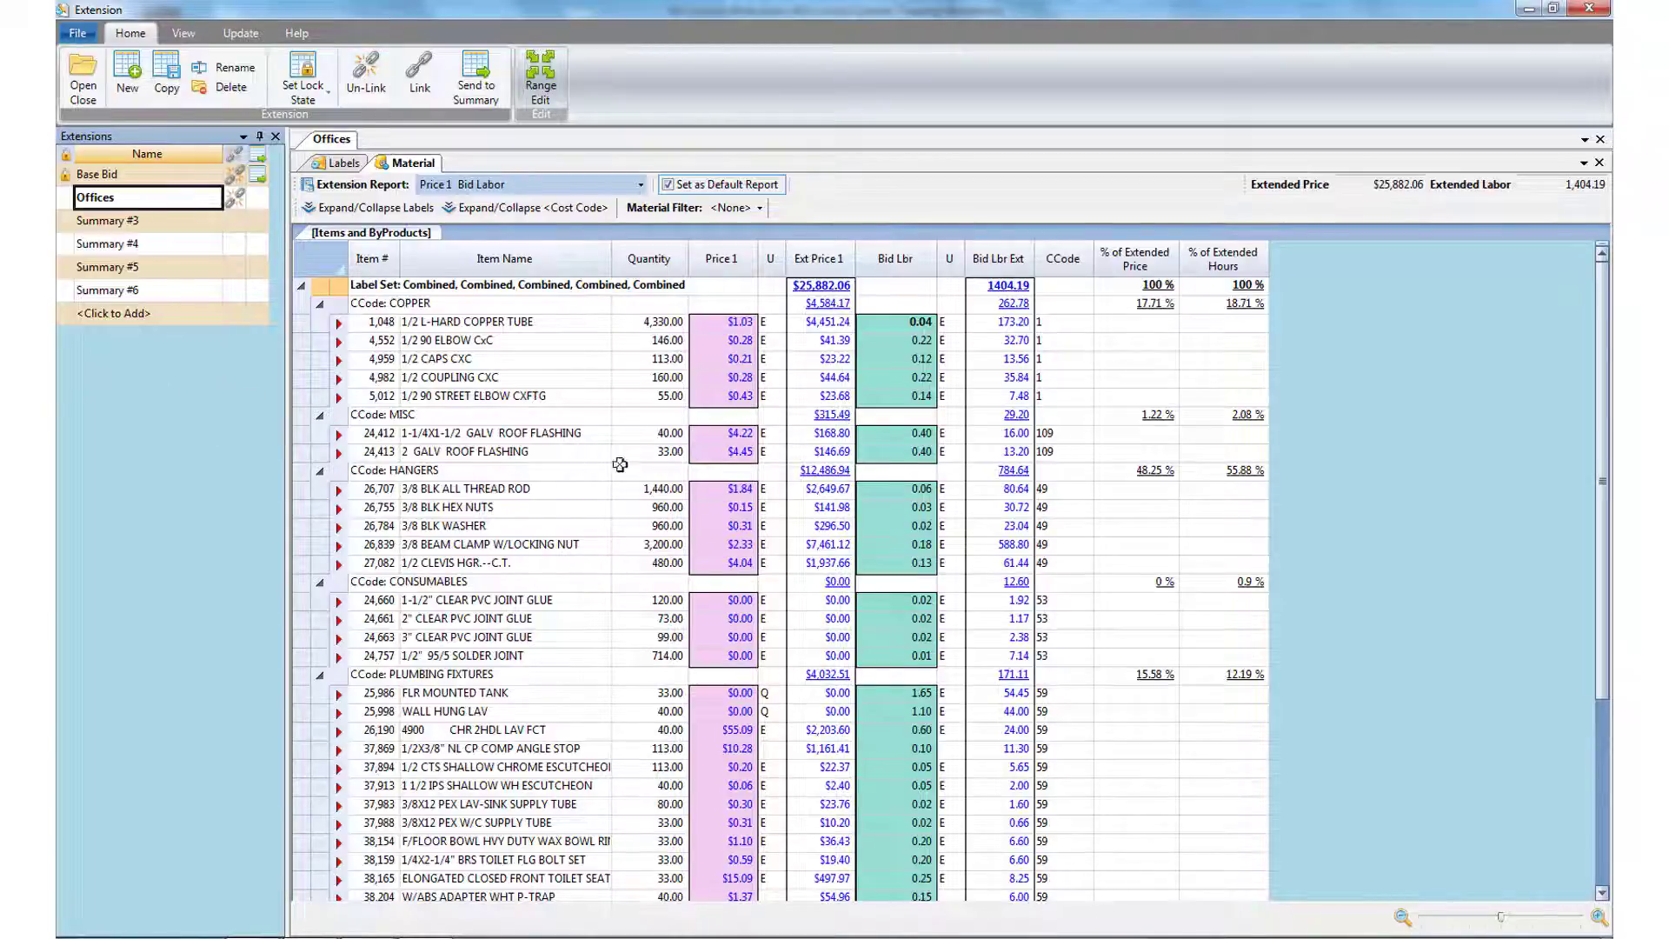
Set Price 1 in Offices to 0.98 for the 1/2 L-hard copper tube, 0.25 for 90 elbow, 0.19 for caps and 0.24 for coupling
{"action": "left_click", "coordinate": [735, 321]}
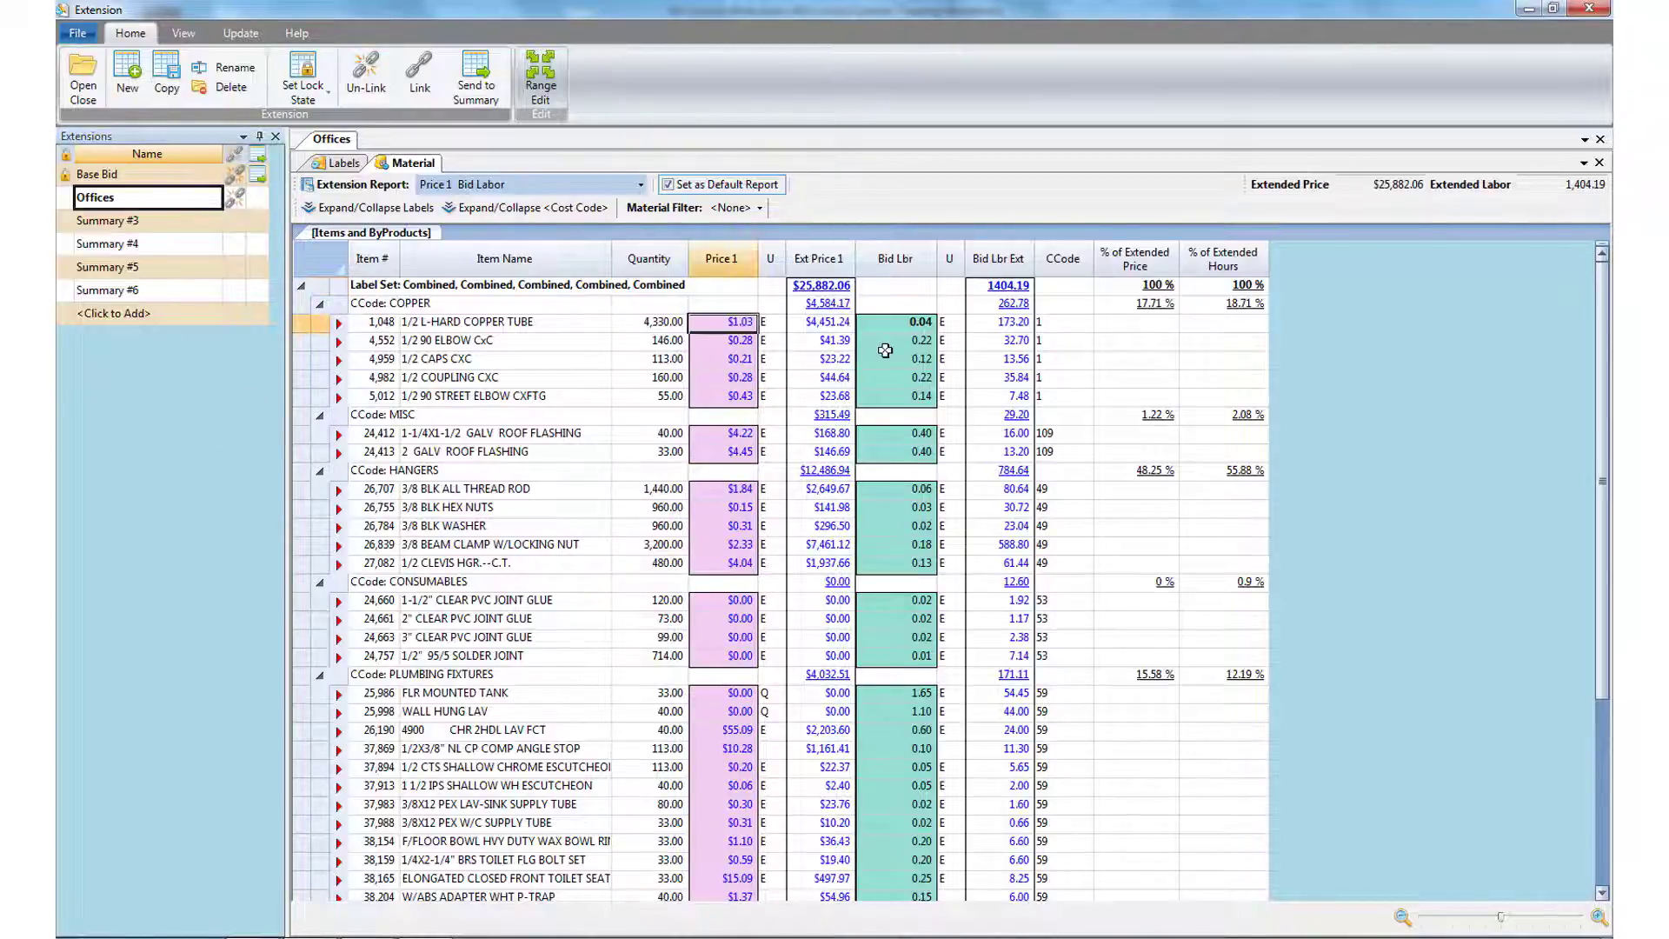
{"action": "type", "text": "0.98"}
{"action": "key", "text": "Return"}
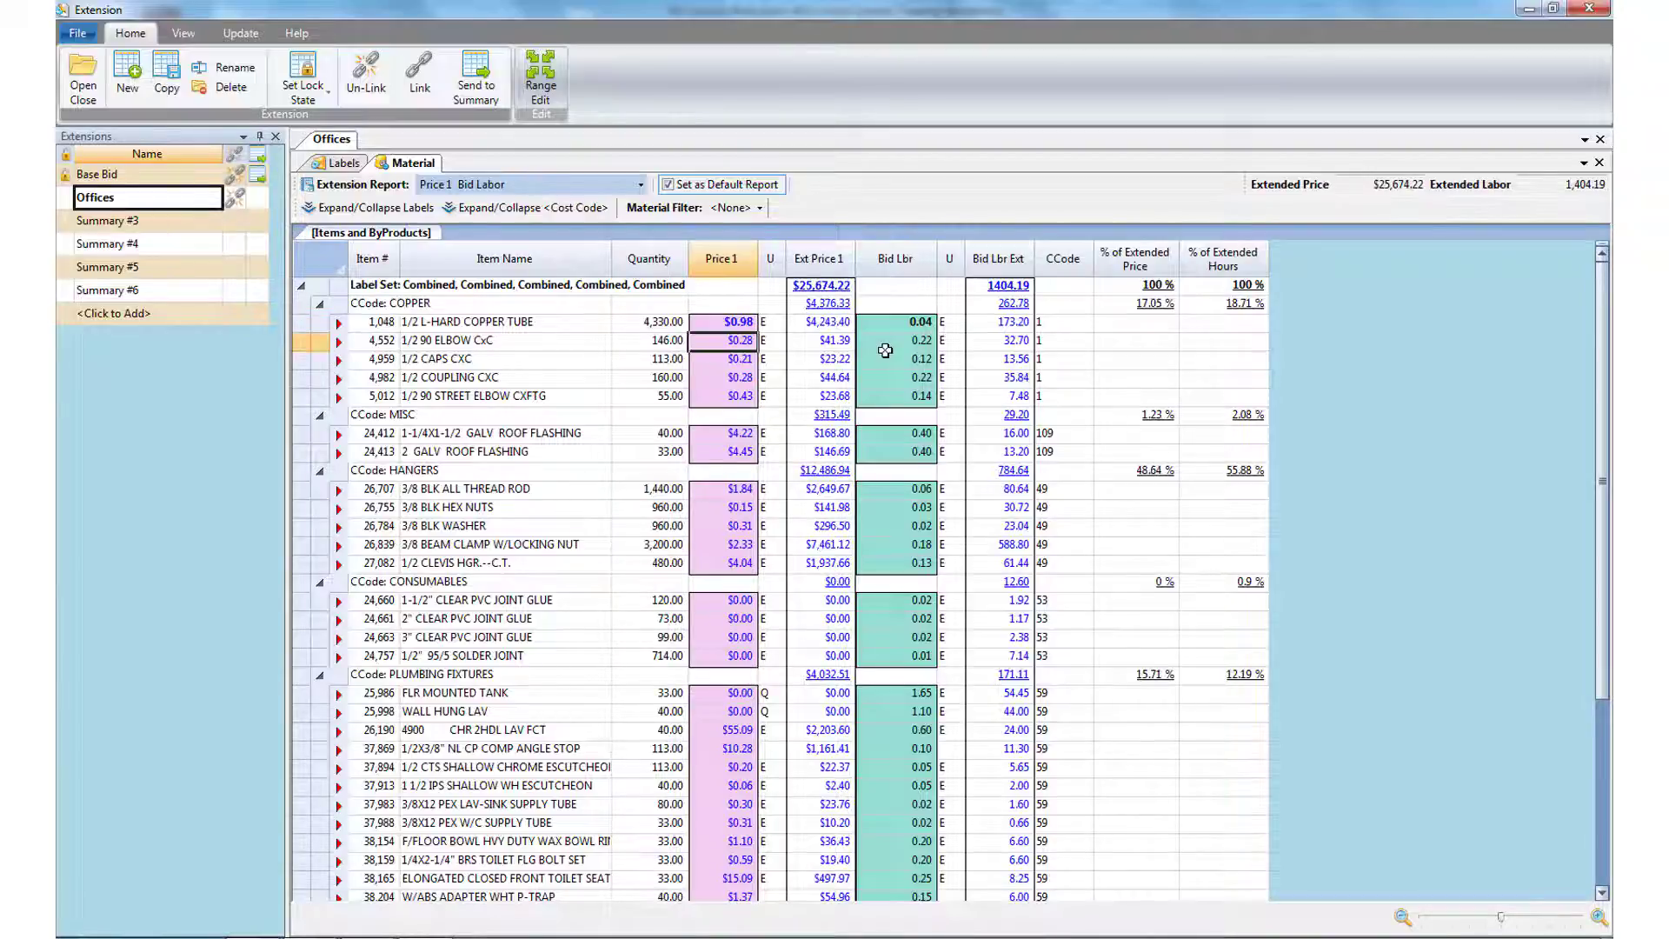
{"action": "type", "text": "0.25"}
{"action": "key", "text": "Return"}
{"action": "type", "text": "0.1"}
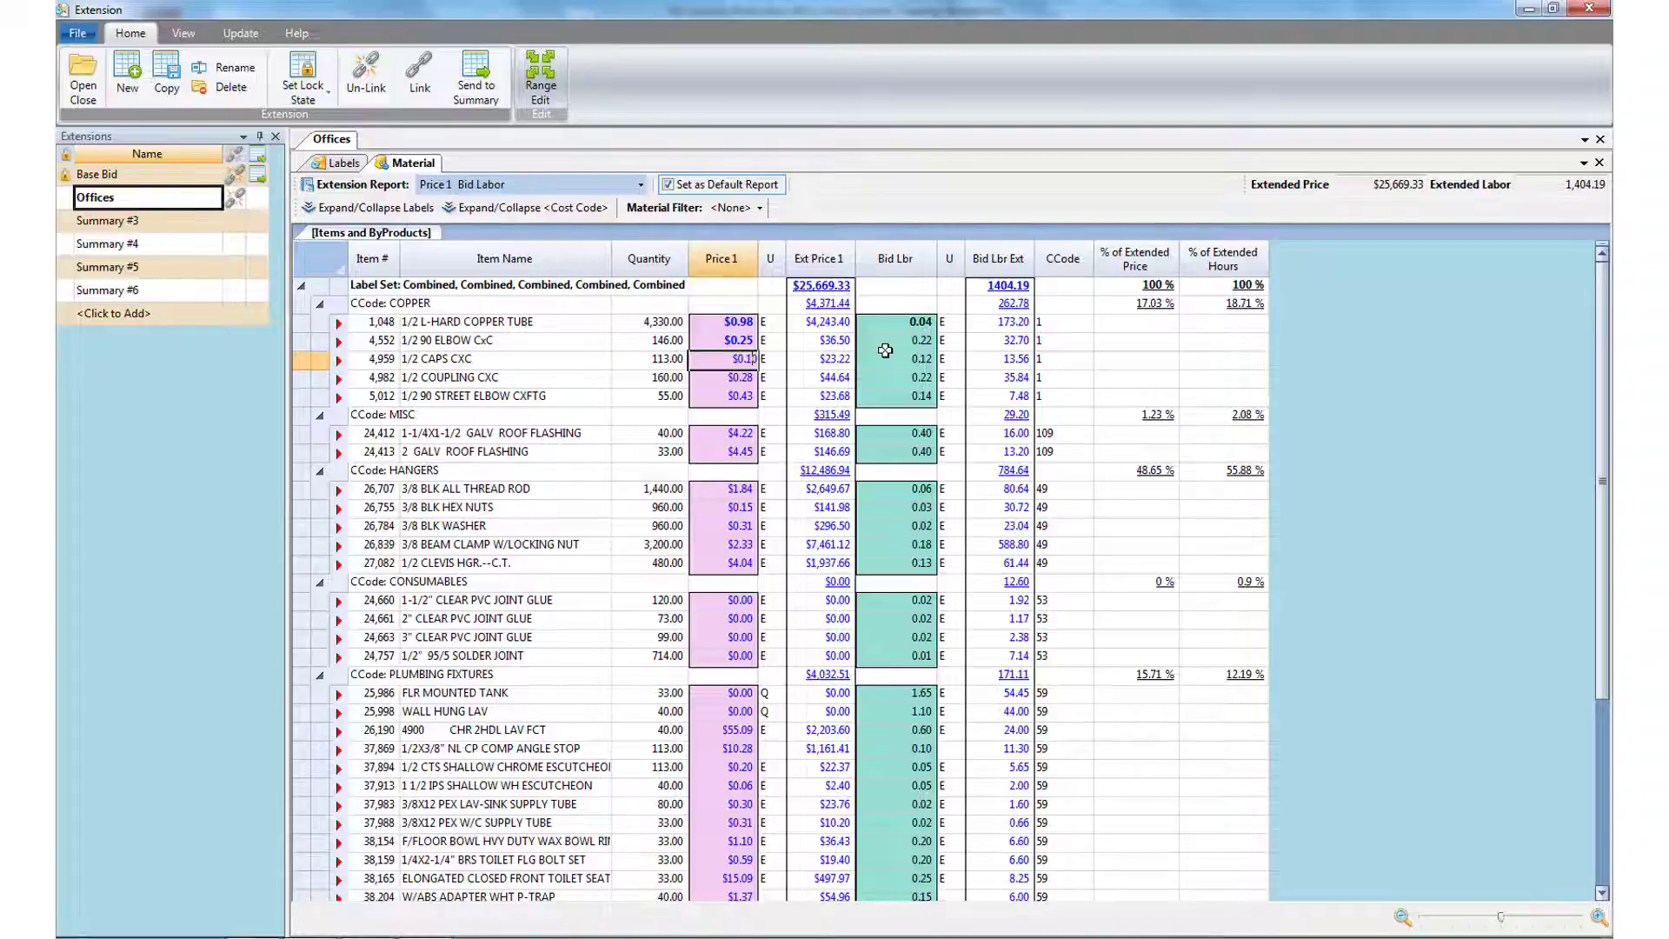
{"action": "type", "text": "9"}
{"action": "key", "text": "Return"}
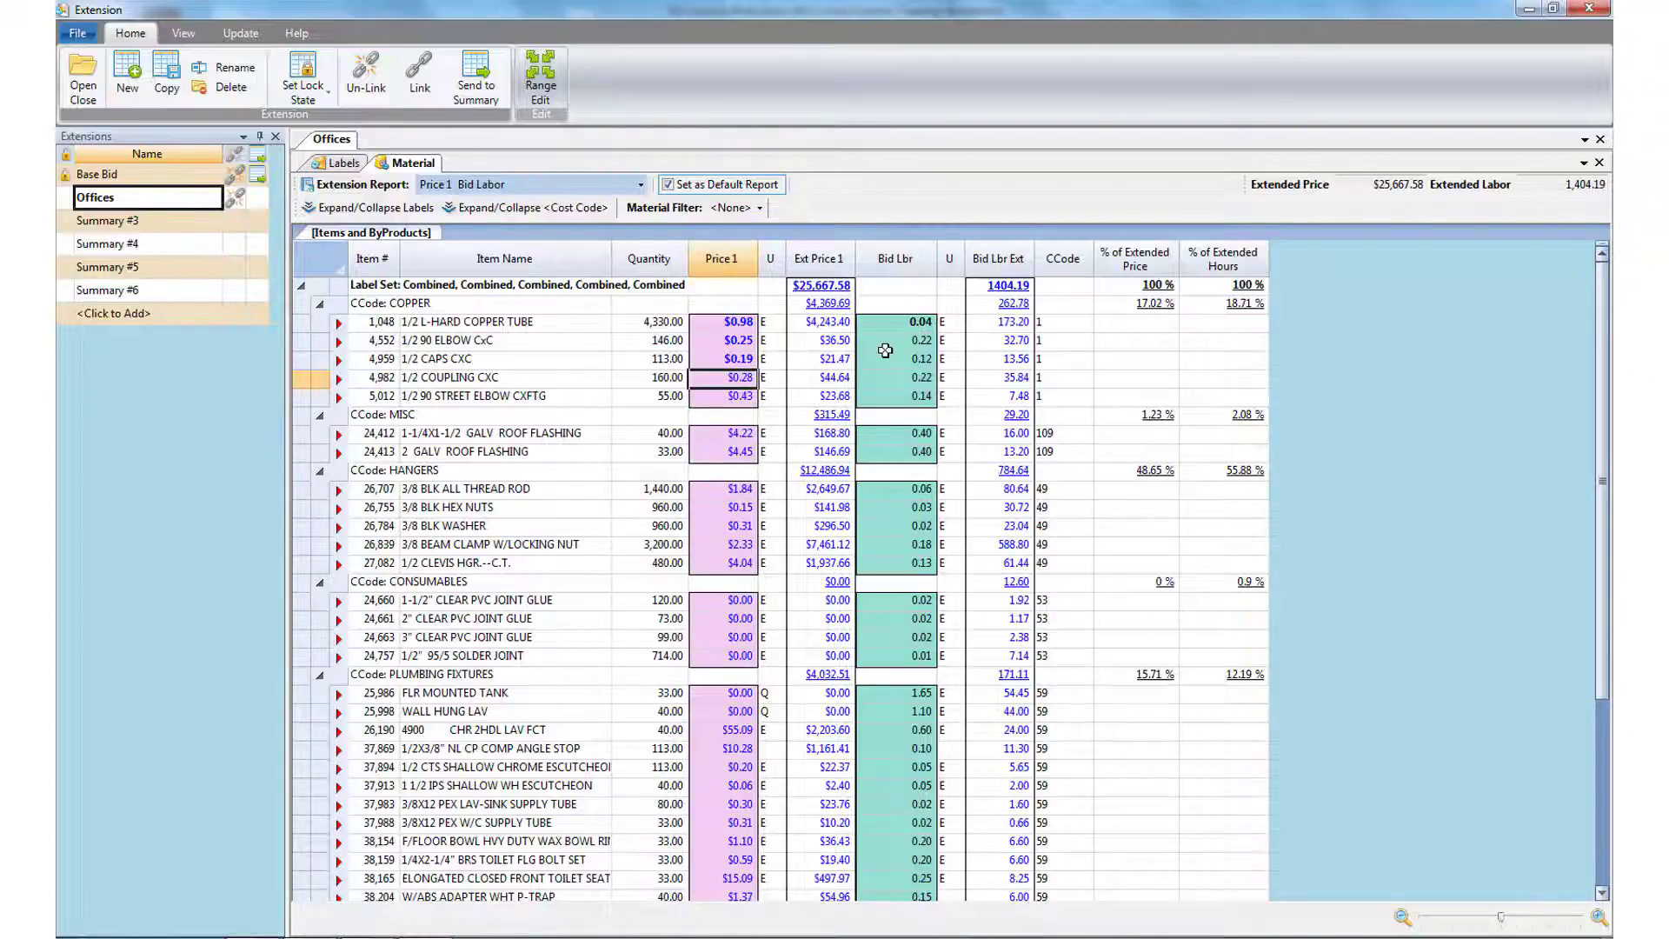
{"action": "type", "text": "0.24"}
{"action": "key", "text": "Return"}
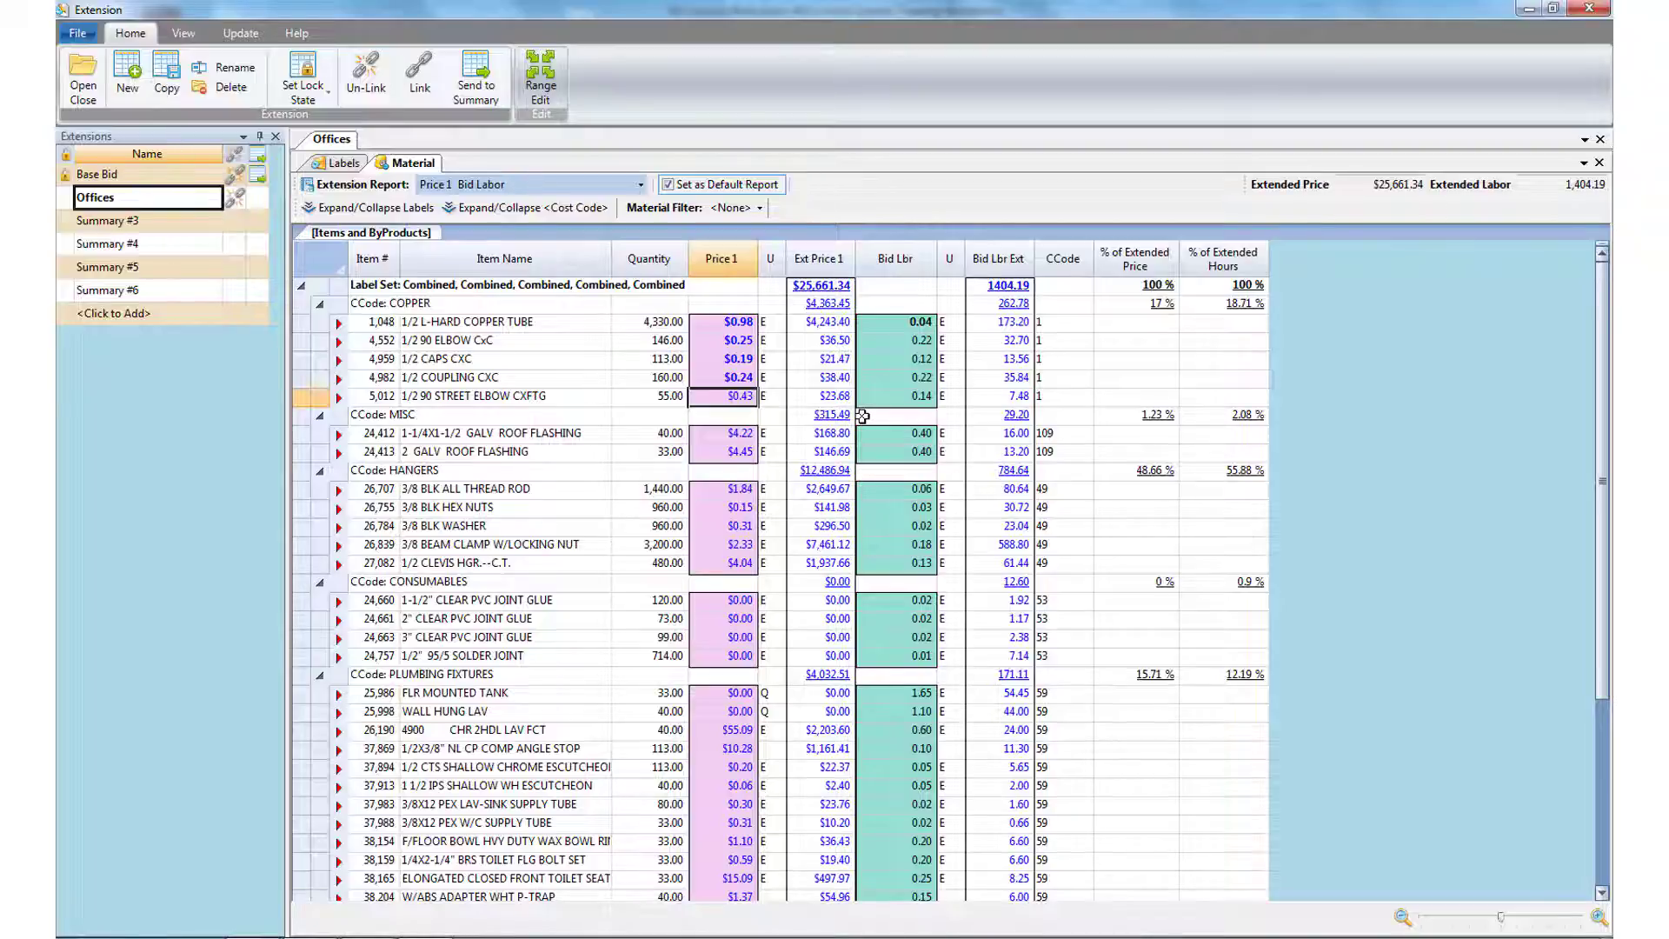
Check the copper item prices in Summary #3, and send the Offices extension to the bid summary
{"action": "left_click", "coordinate": [159, 221]}
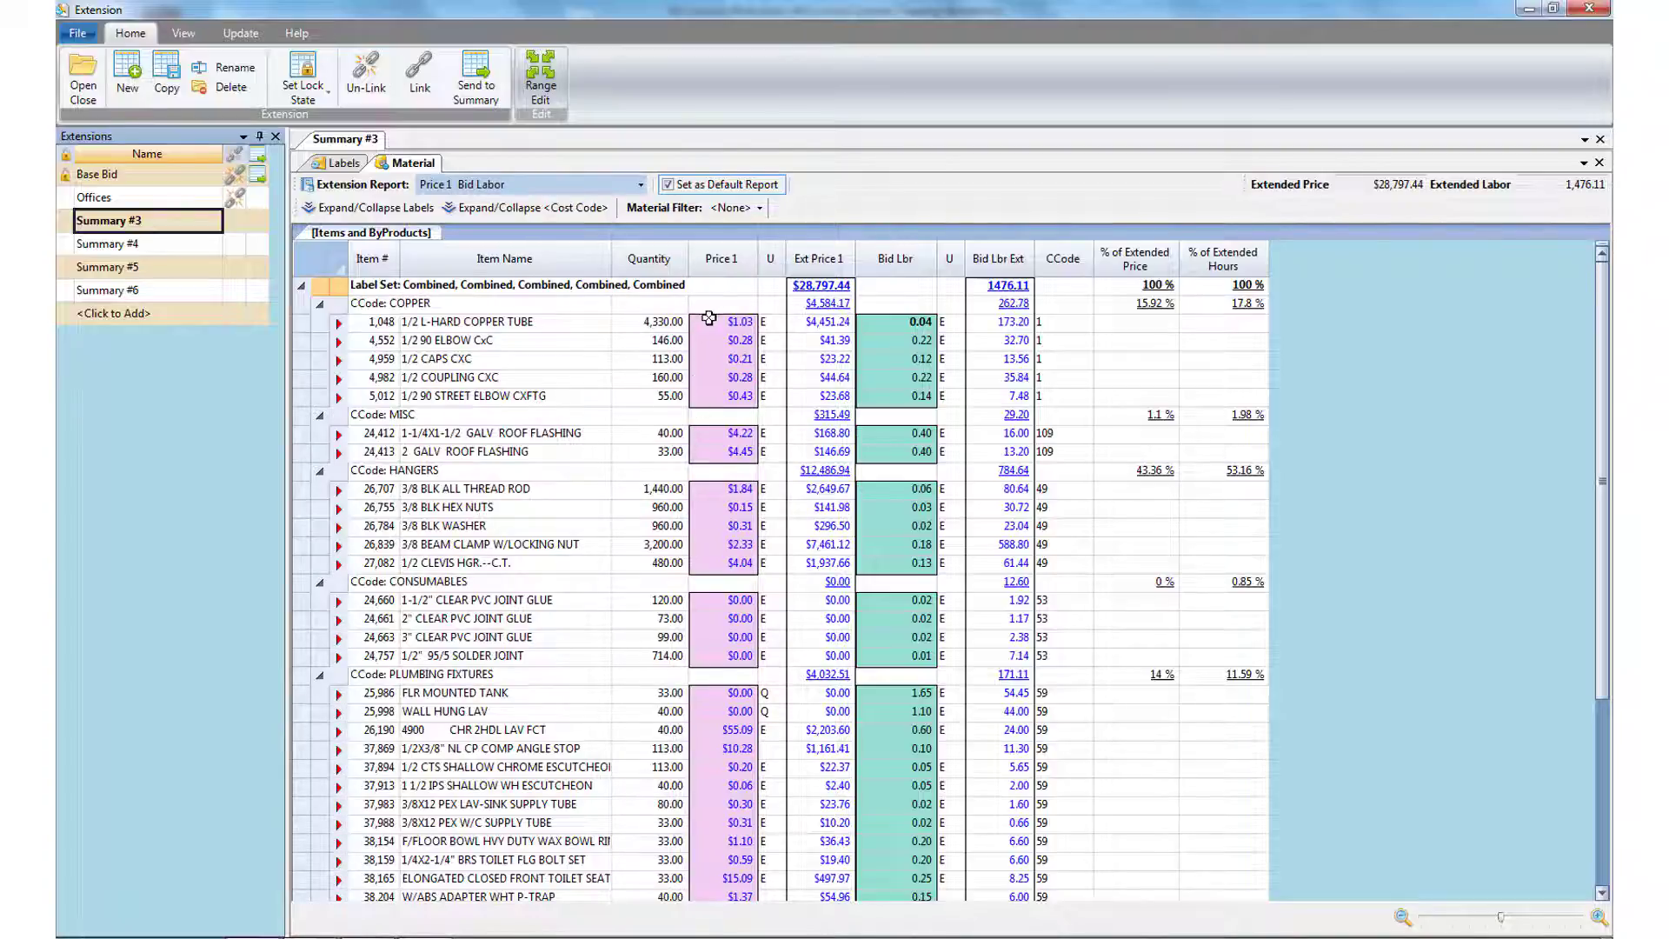
{"action": "left_click", "coordinate": [709, 340]}
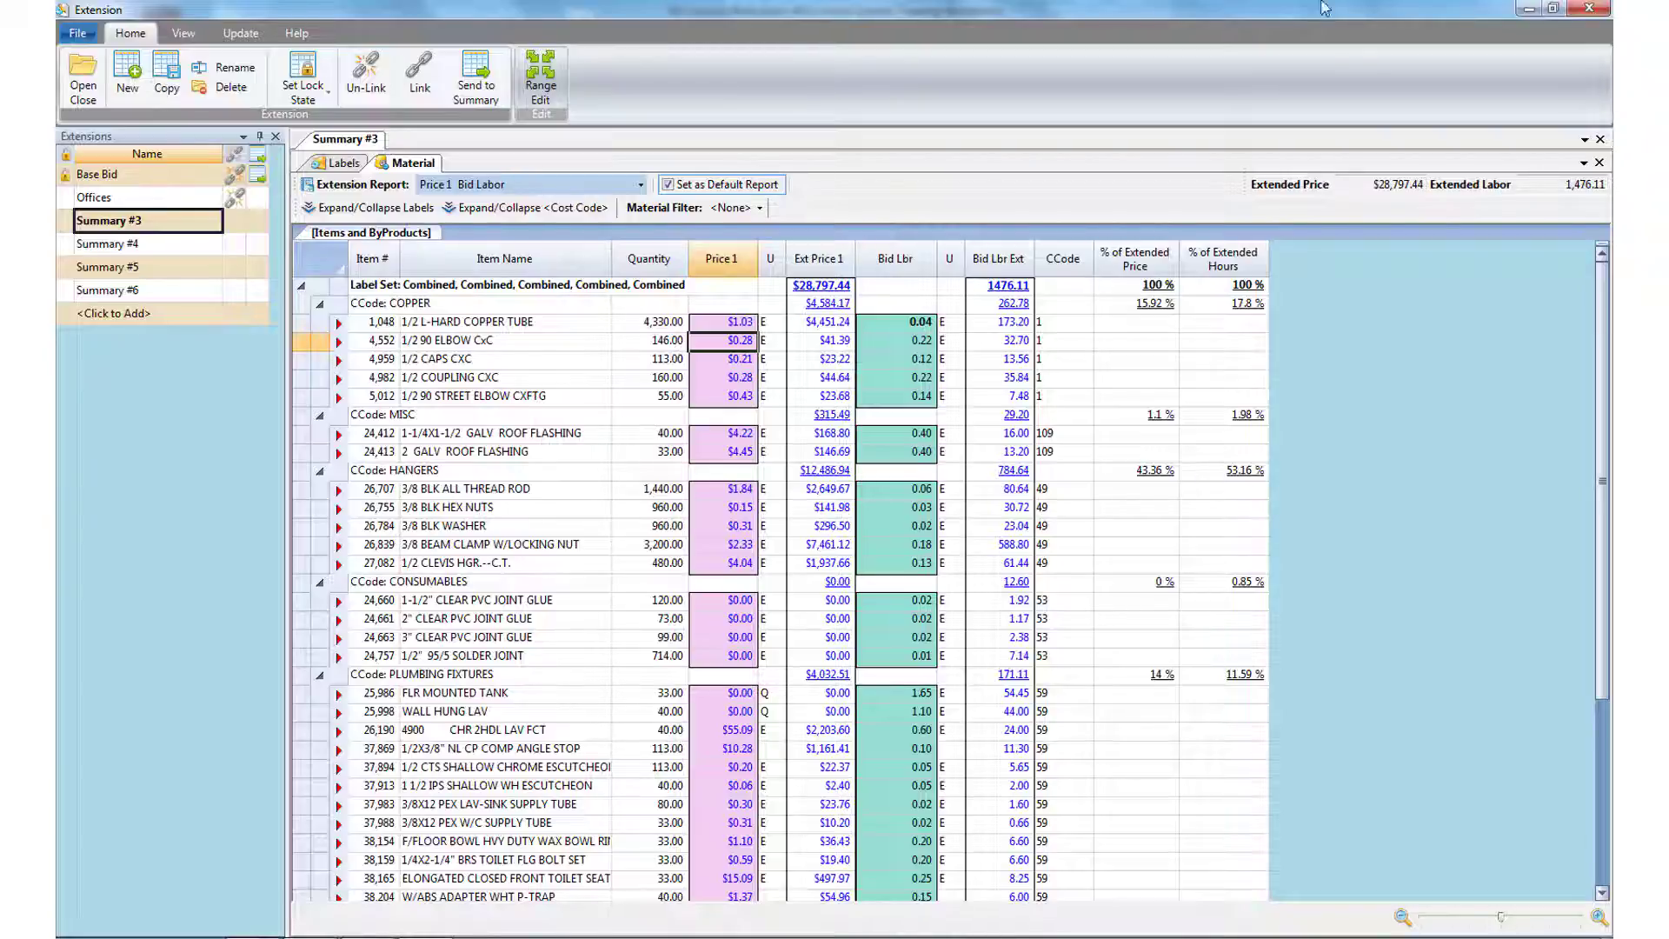
{"action": "left_click", "coordinate": [132, 198]}
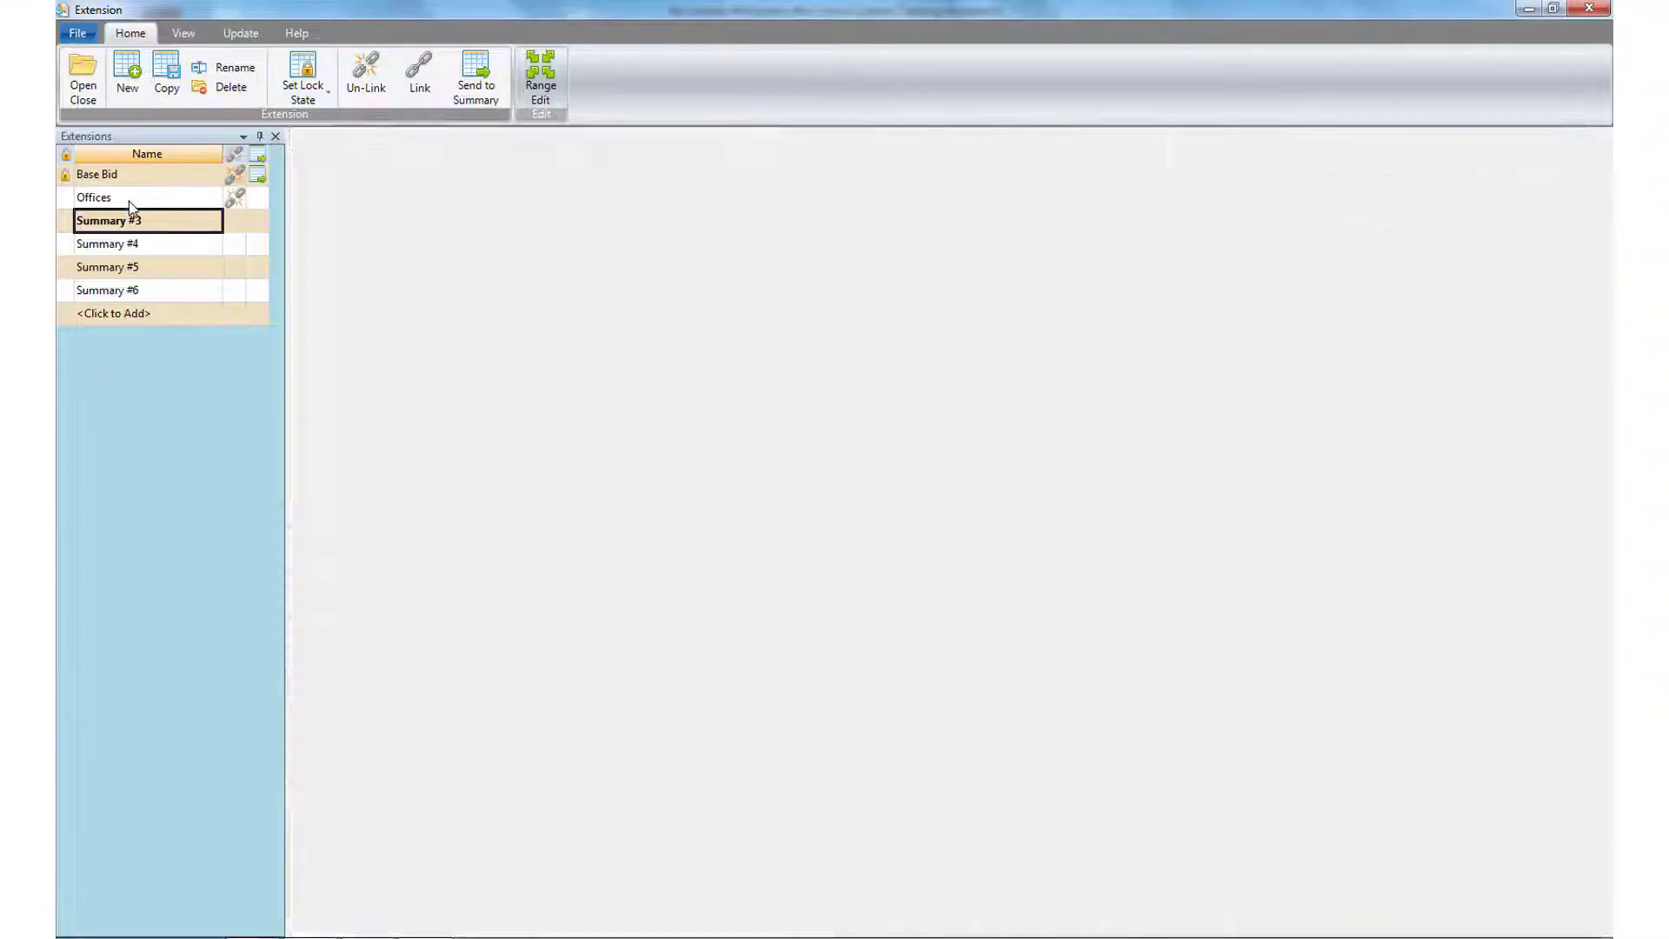
{"action": "left_click", "coordinate": [487, 97]}
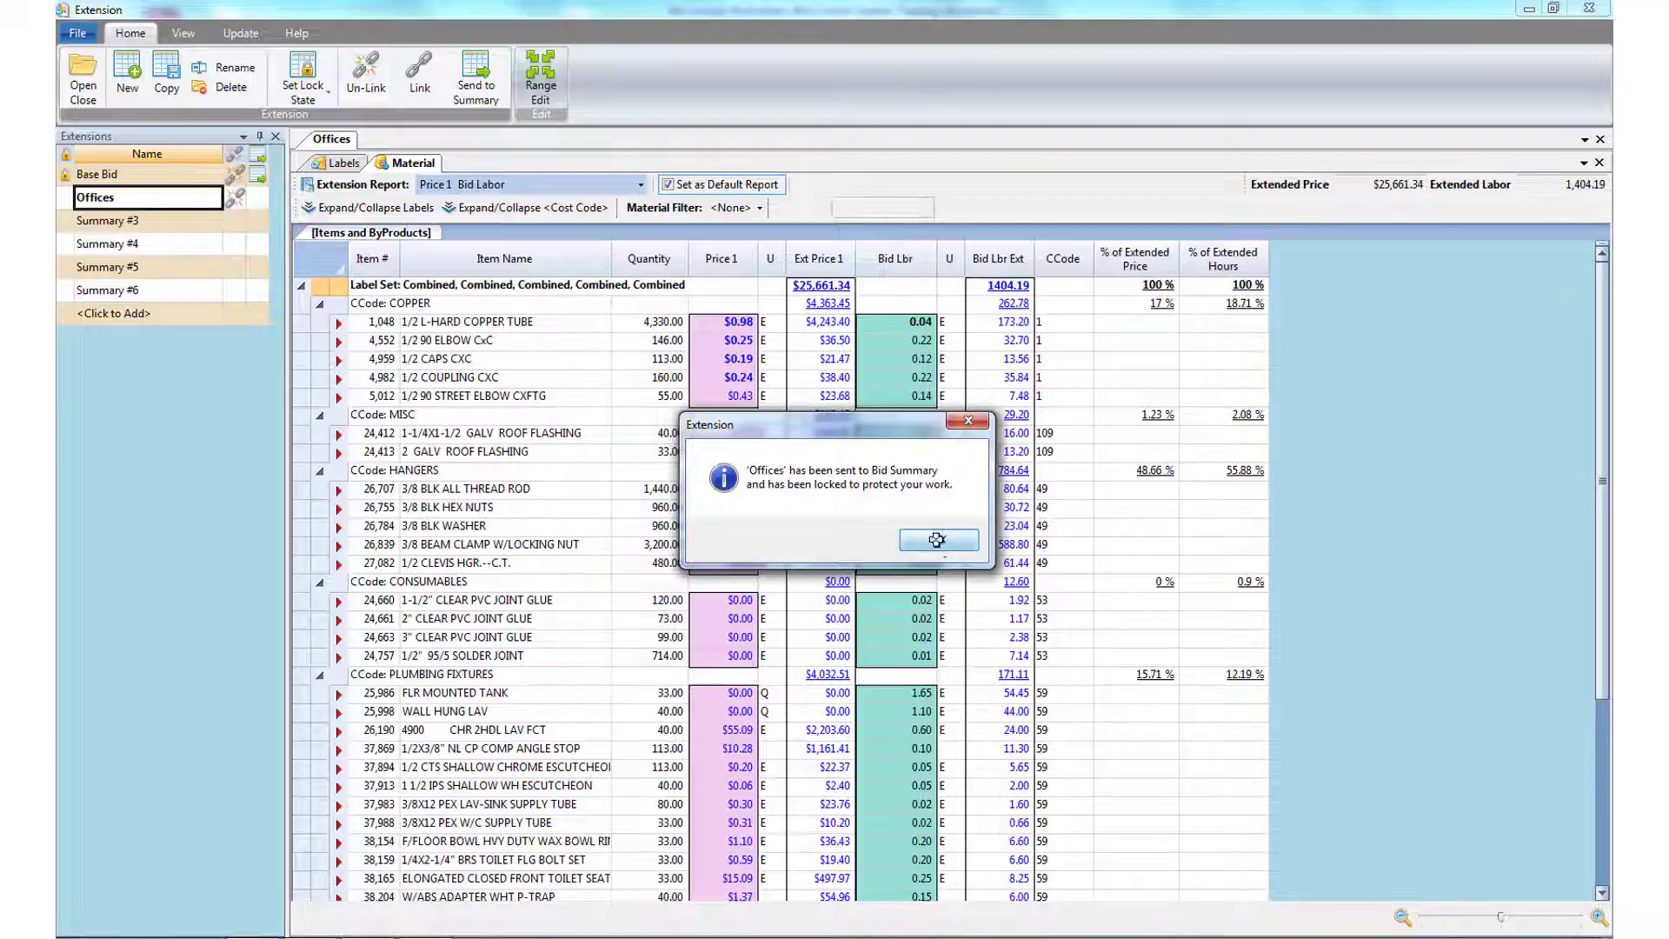
{"action": "left_click", "coordinate": [939, 540]}
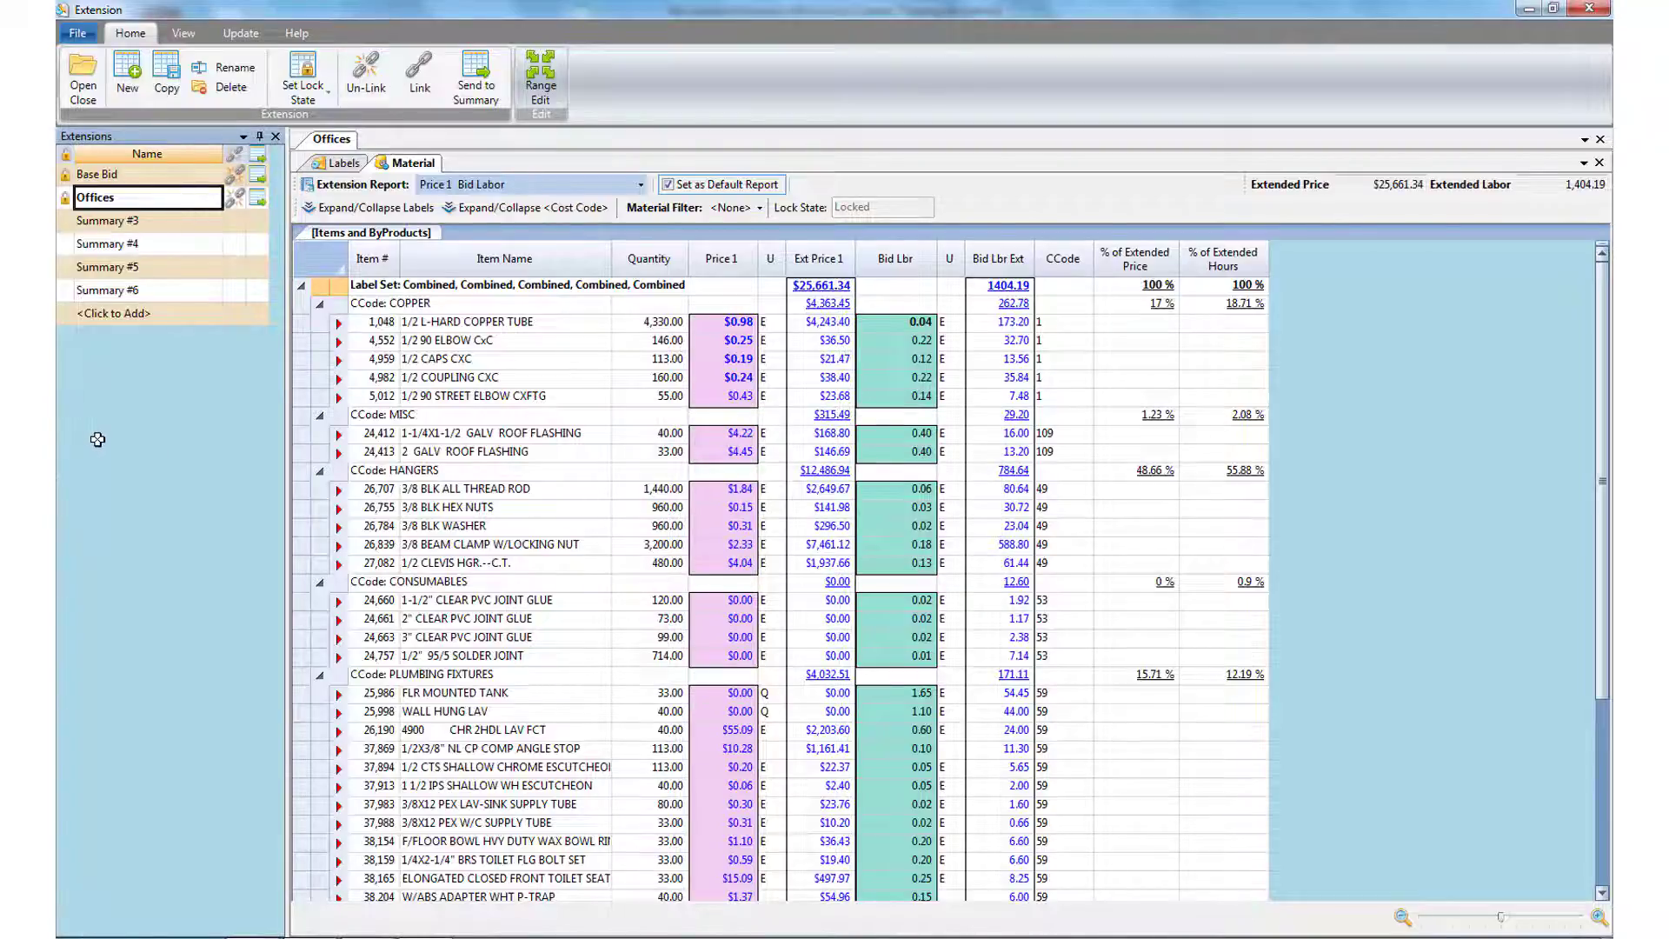